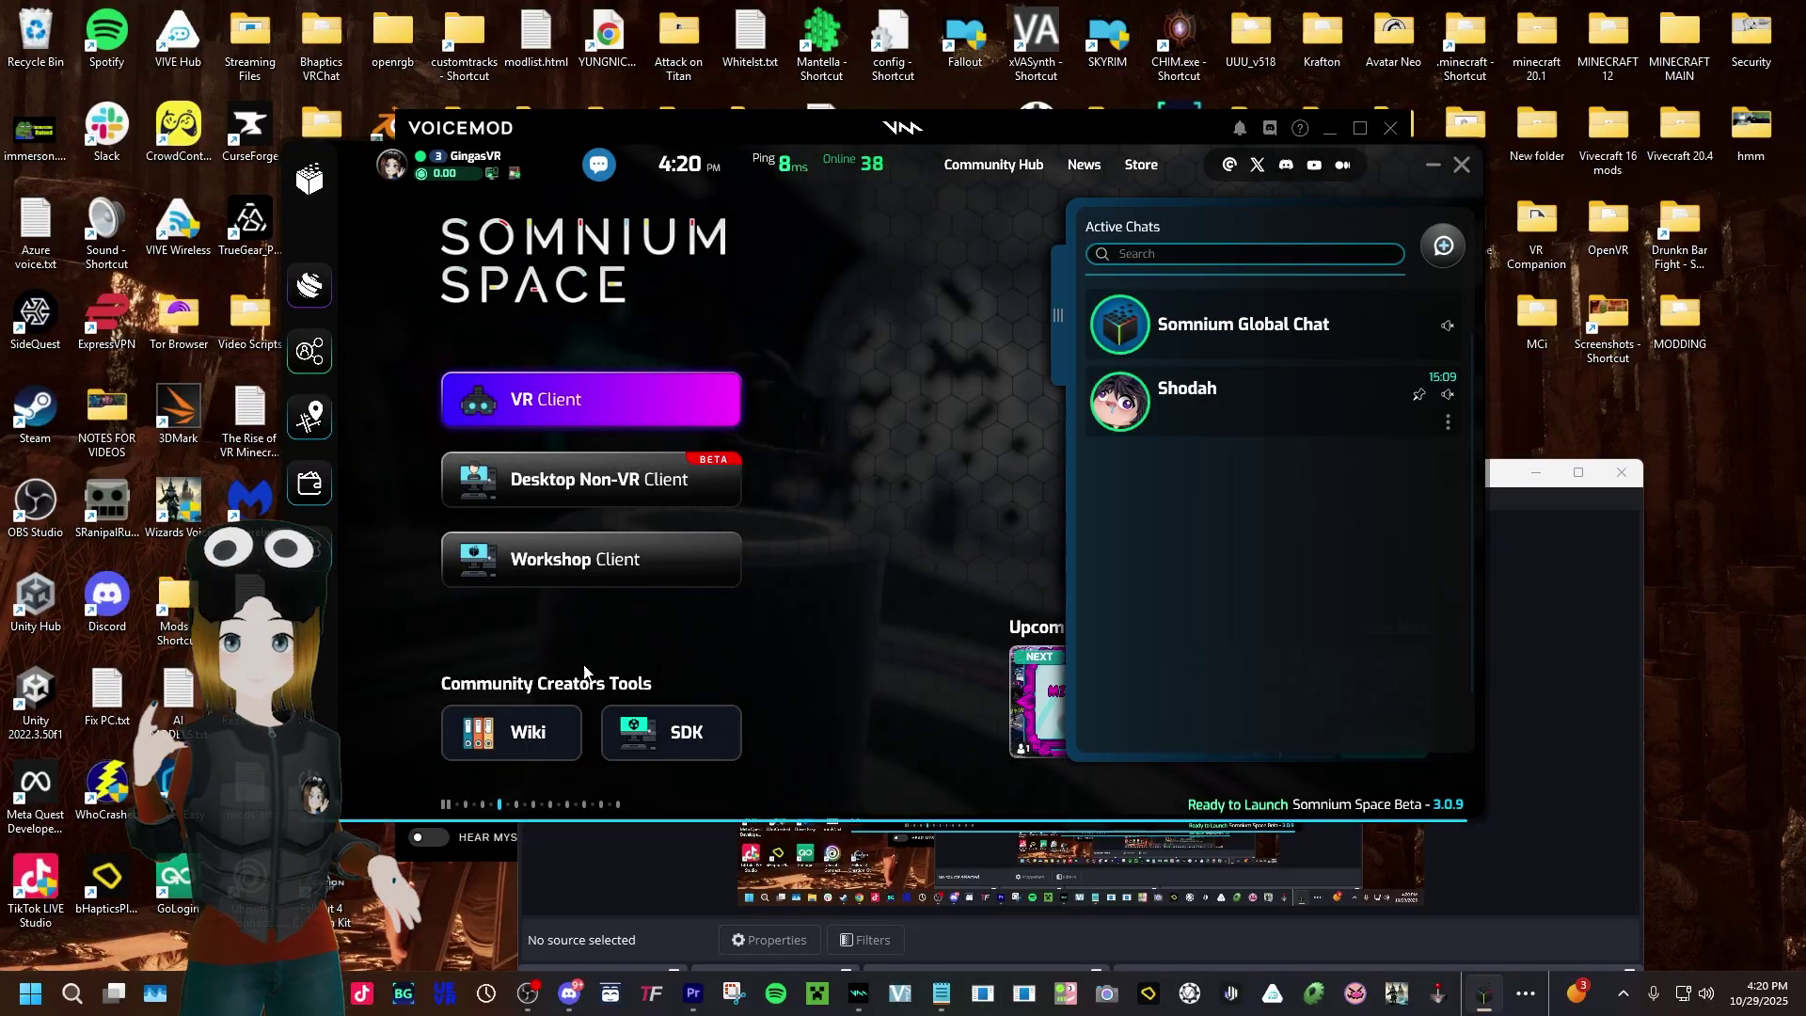
# Launch the Workshop Client, create a feminine Ready Player Me avatar and give it the long hairstyle with two buns
pyautogui.click(562, 564)
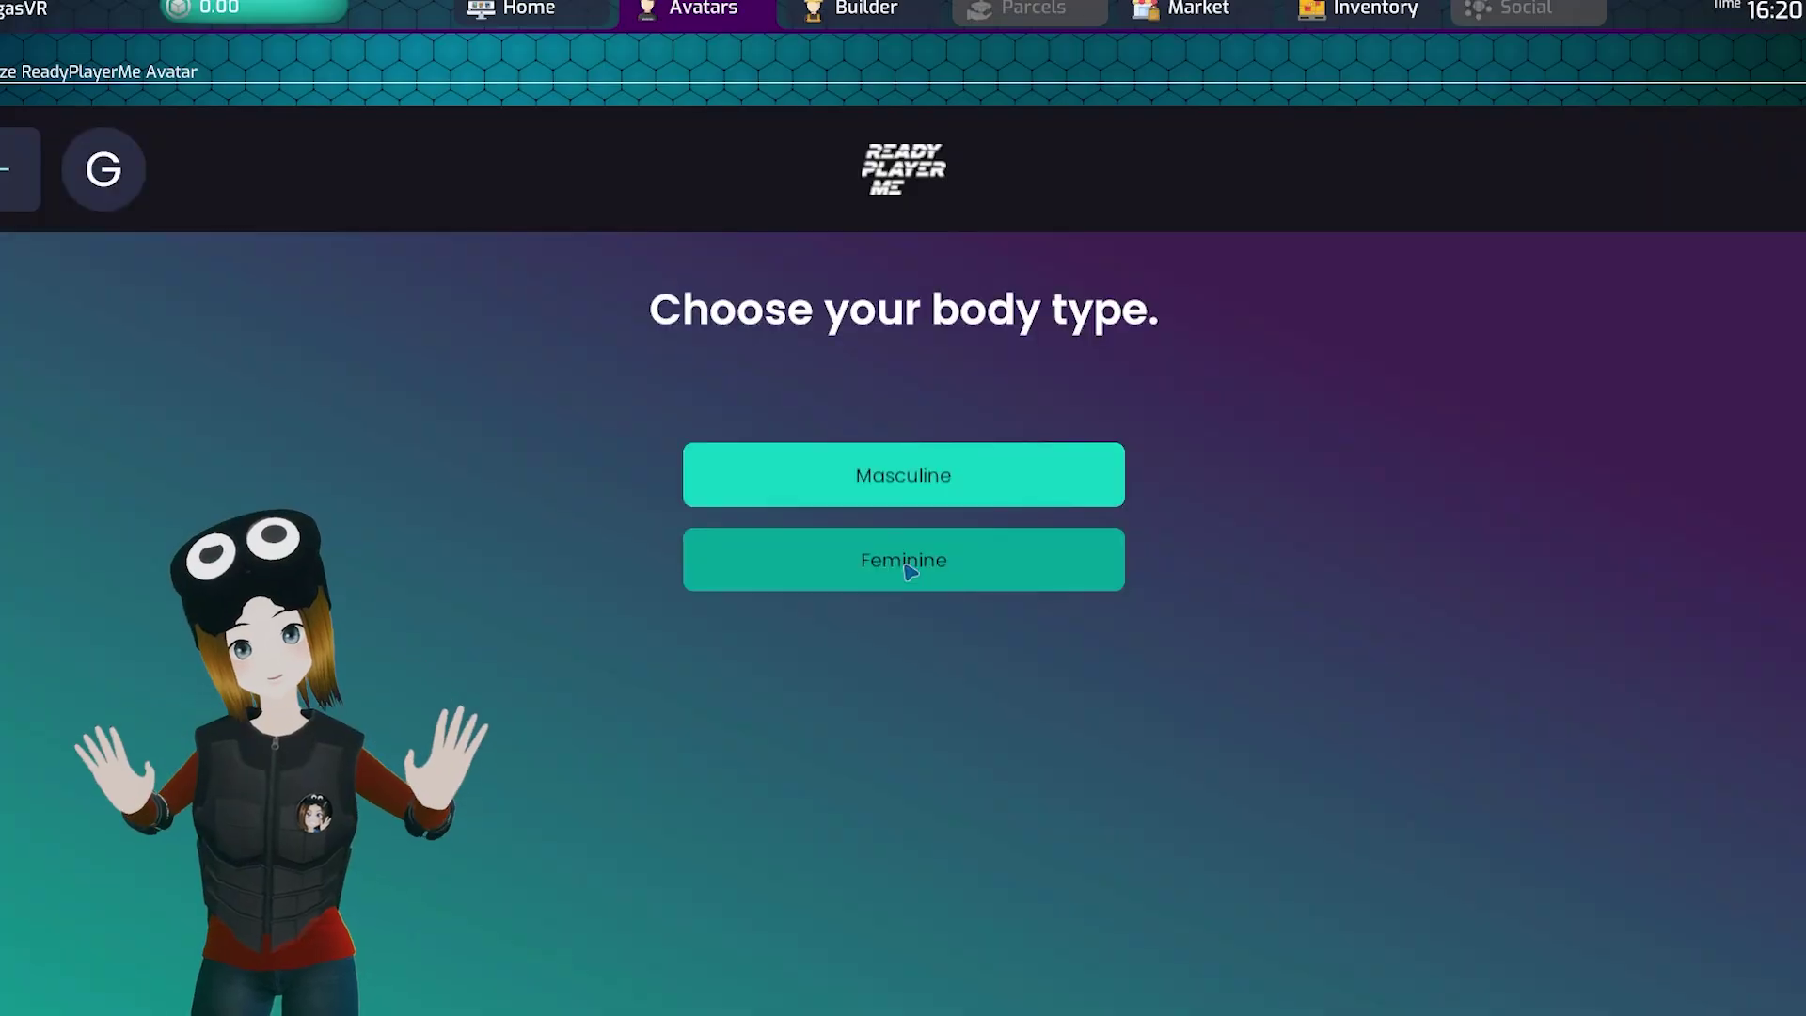
pyautogui.click(879, 748)
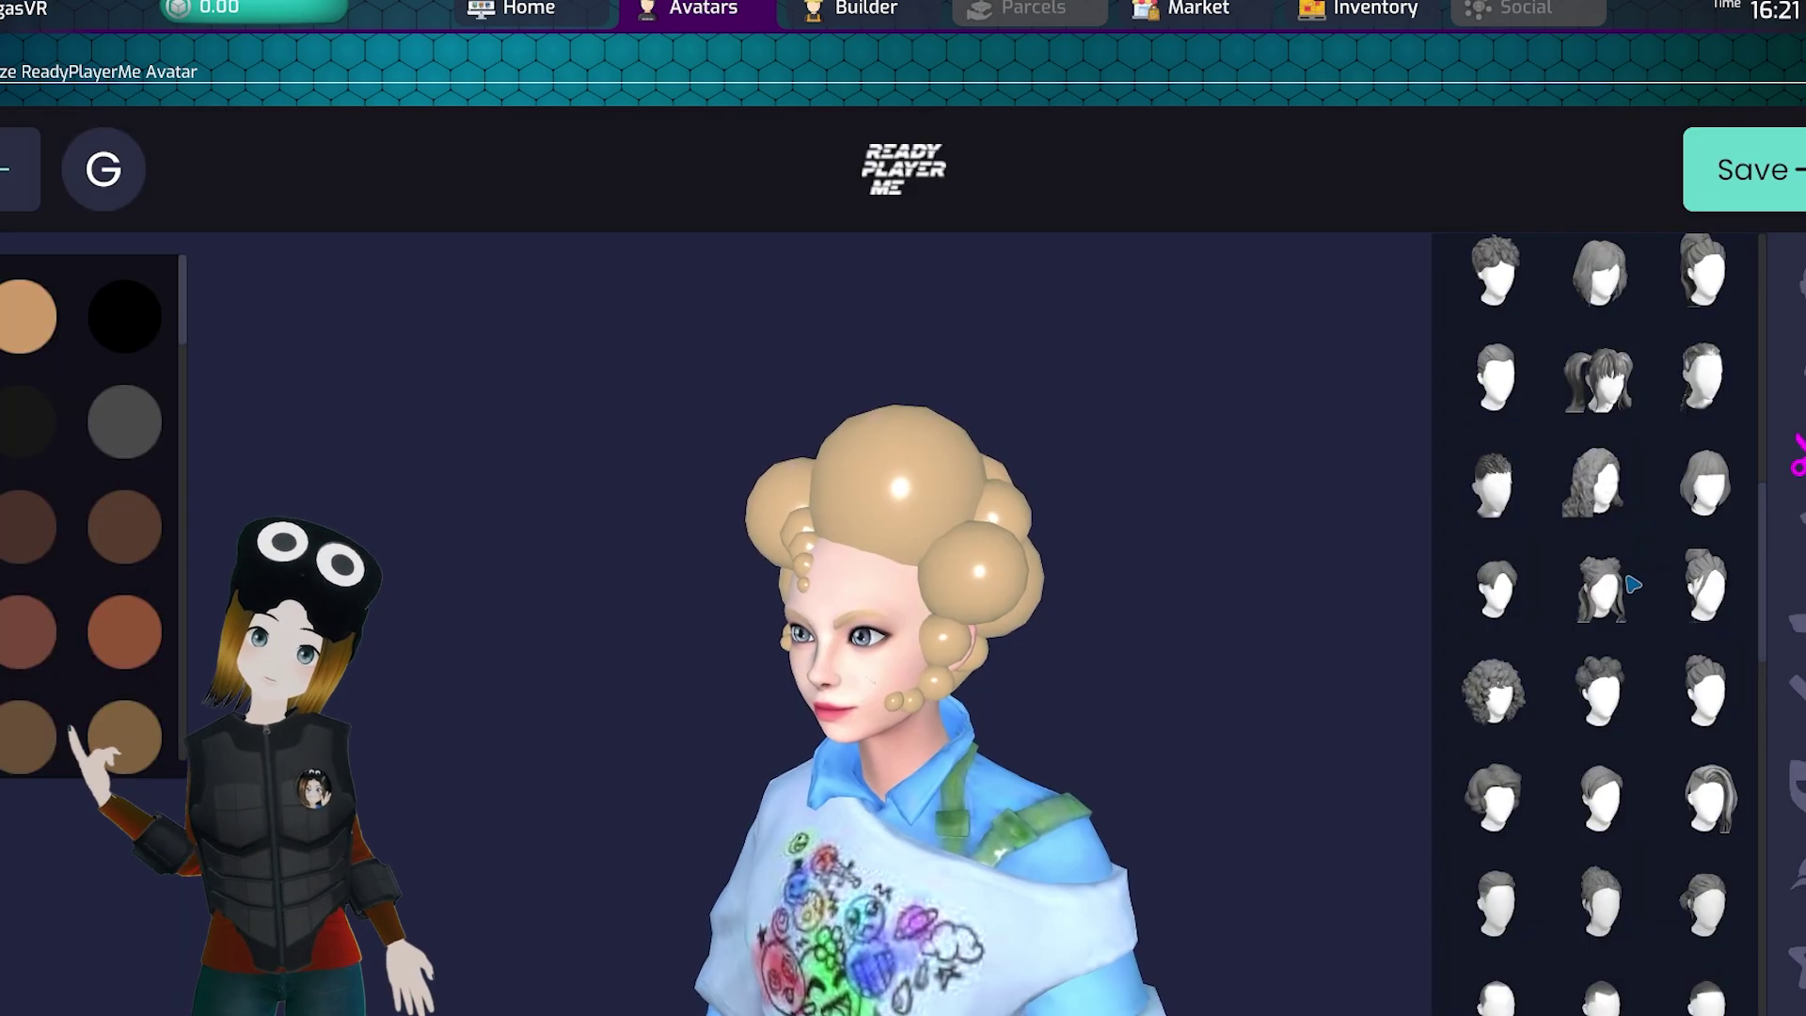
pyautogui.click(1599, 586)
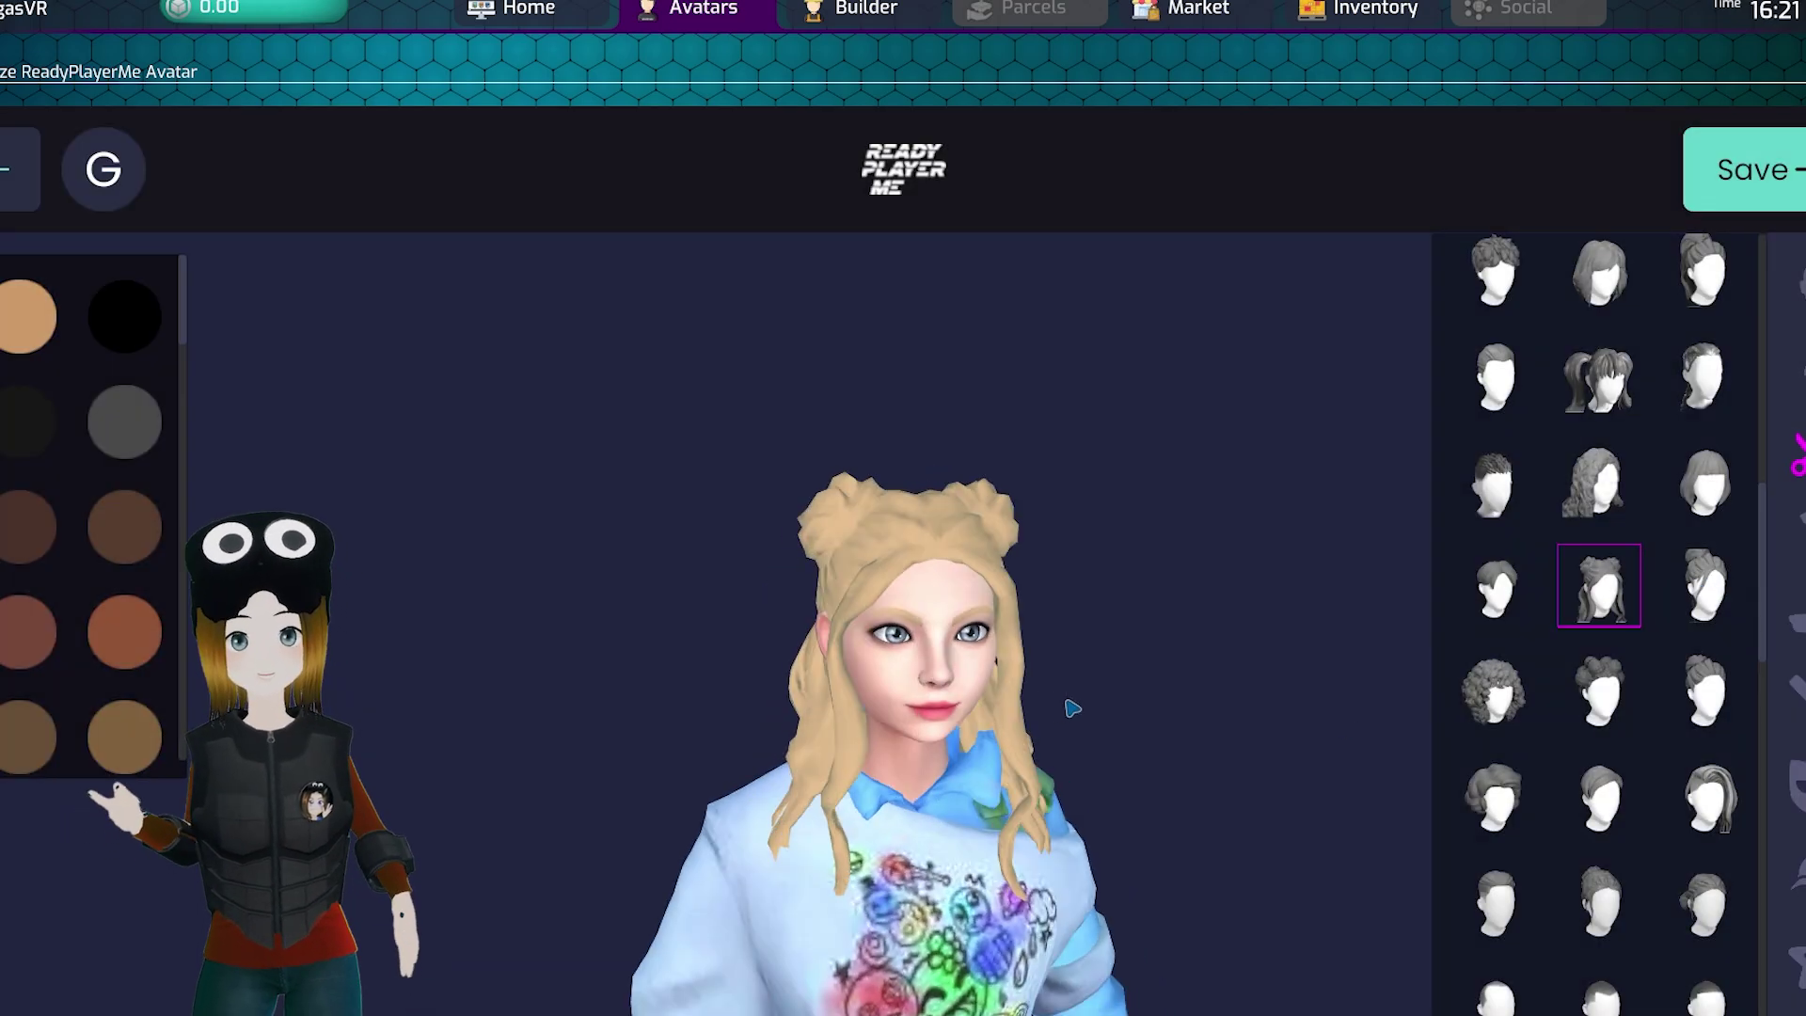
pyautogui.click(5, 451)
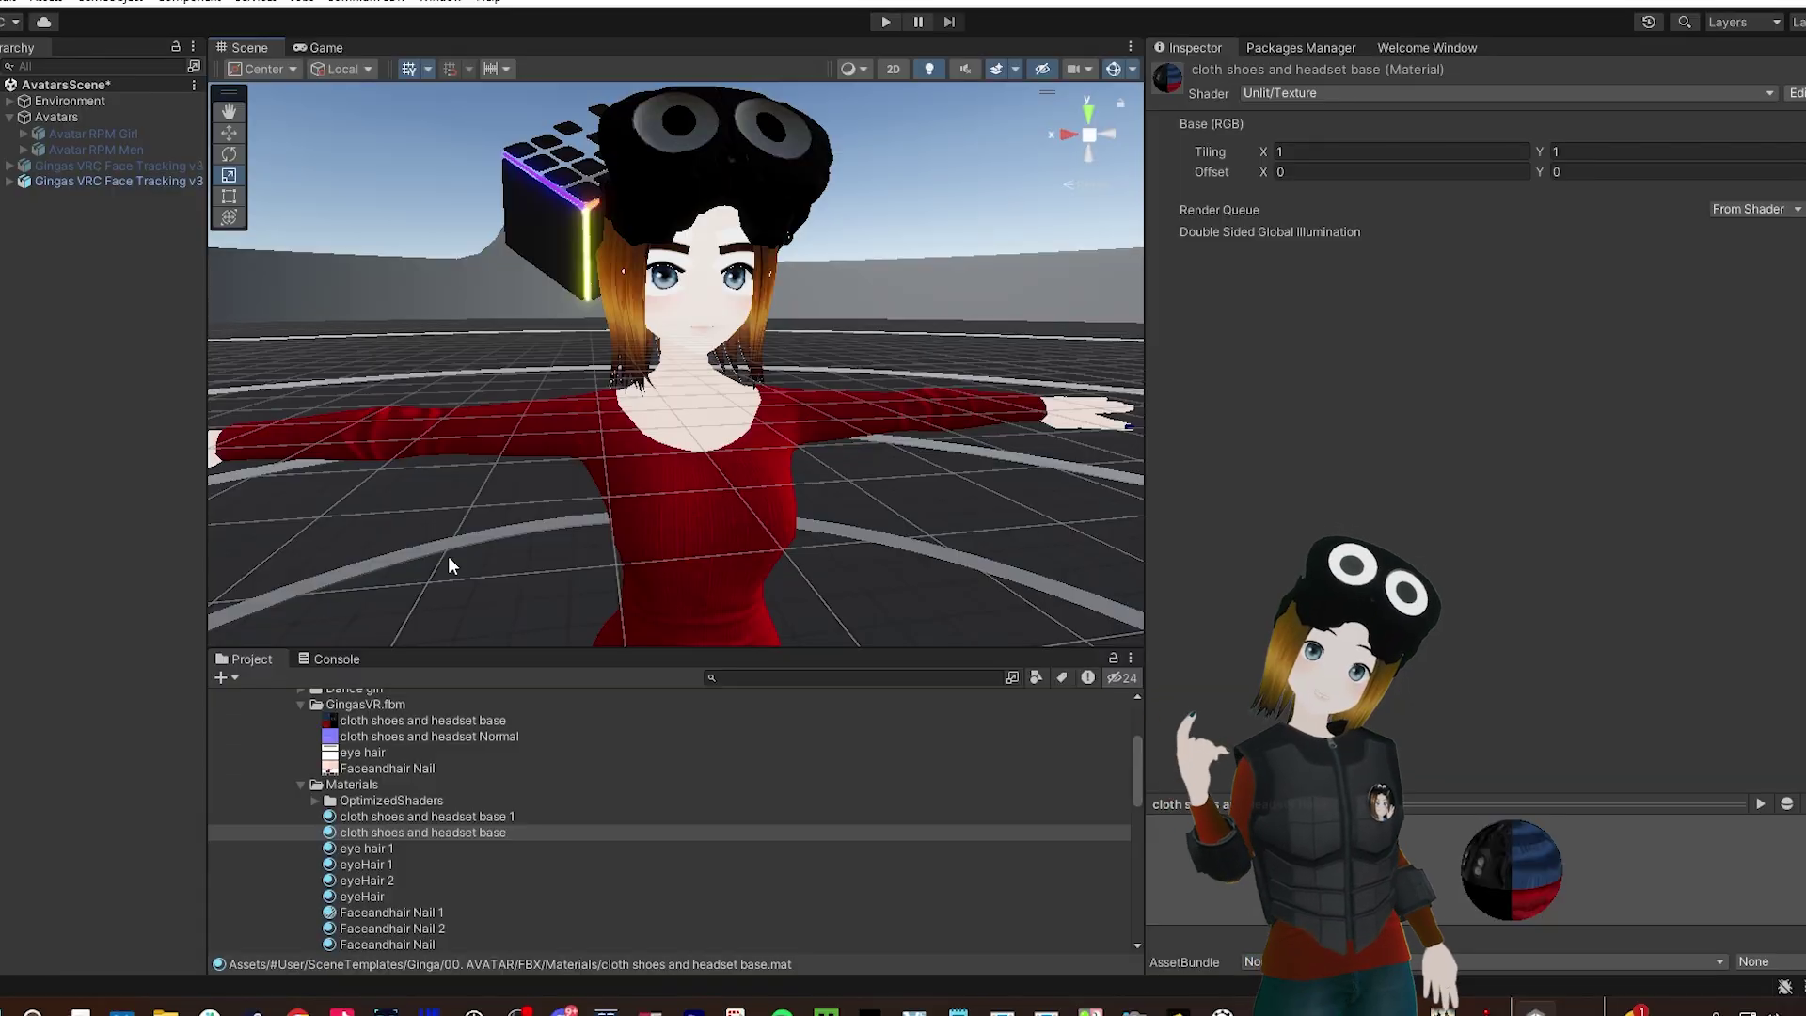
# Examine the "cloth shoes and headset base" and "cloth shoes and headset base 1" materials and how they look on the avatar
pyautogui.click(380, 815)
pyautogui.scroll(3, 703, 450)
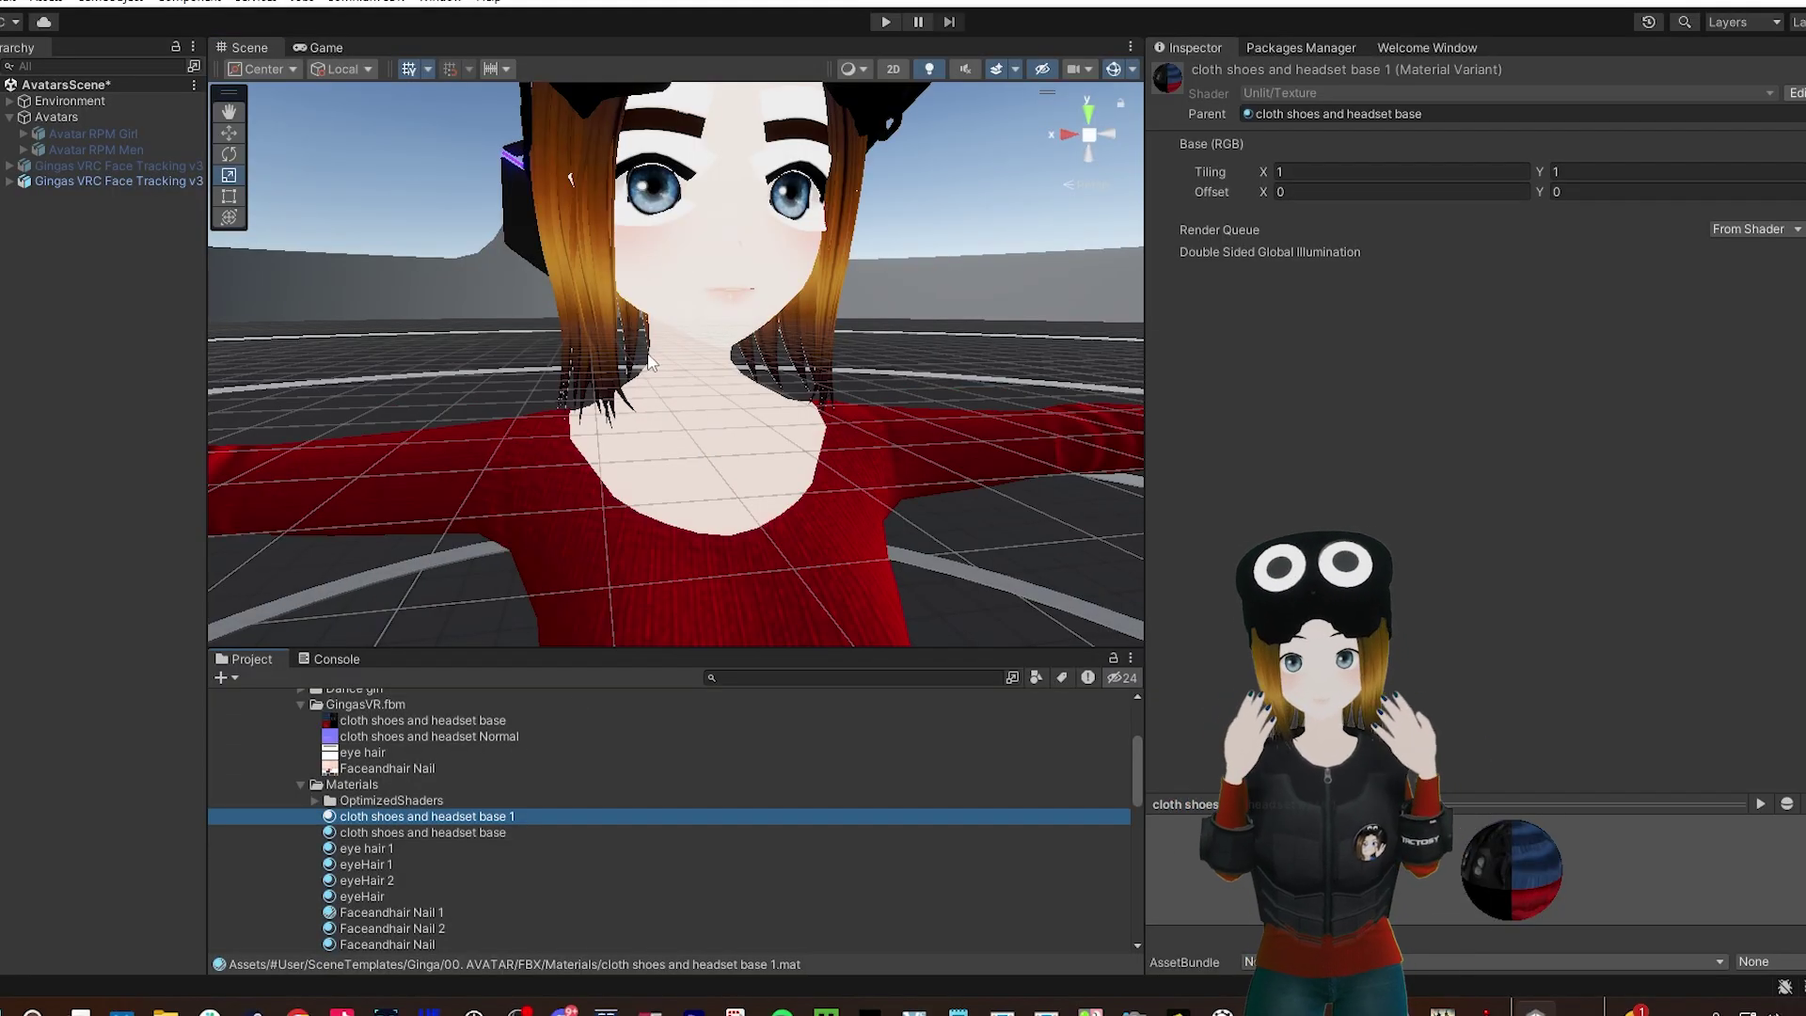
pyautogui.scroll(-5, 538, 525)
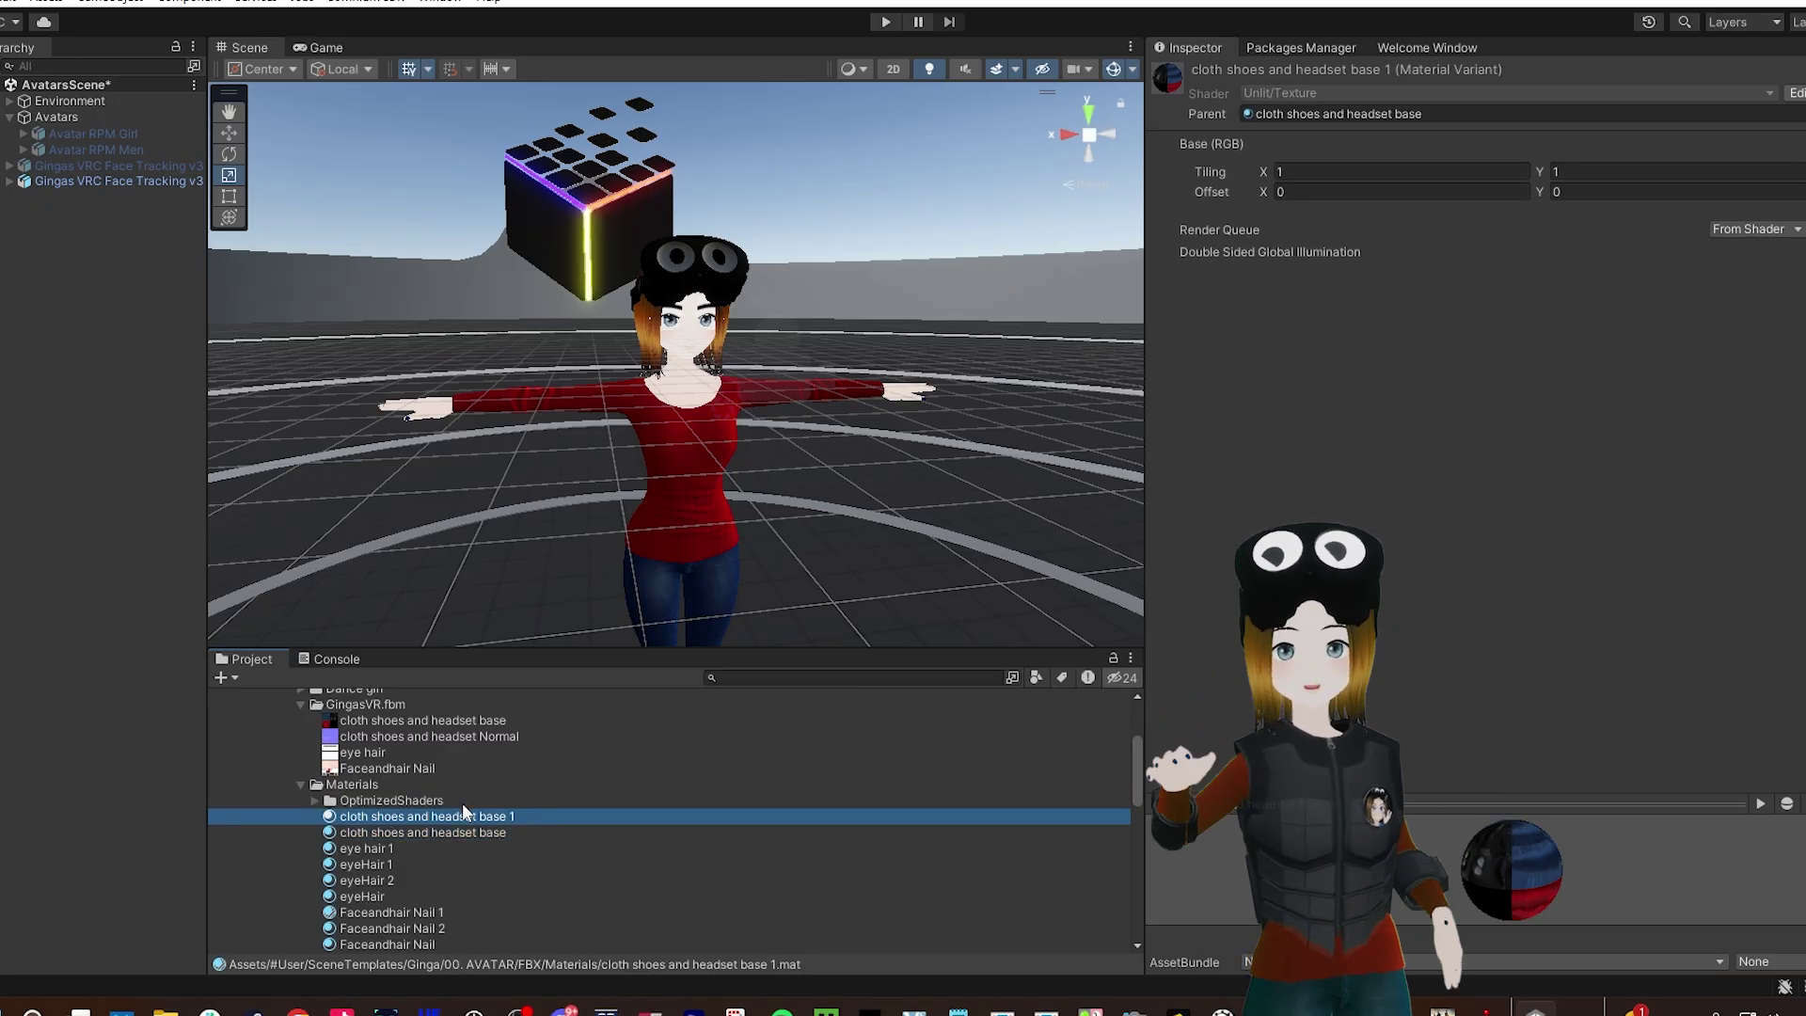
pyautogui.click(434, 833)
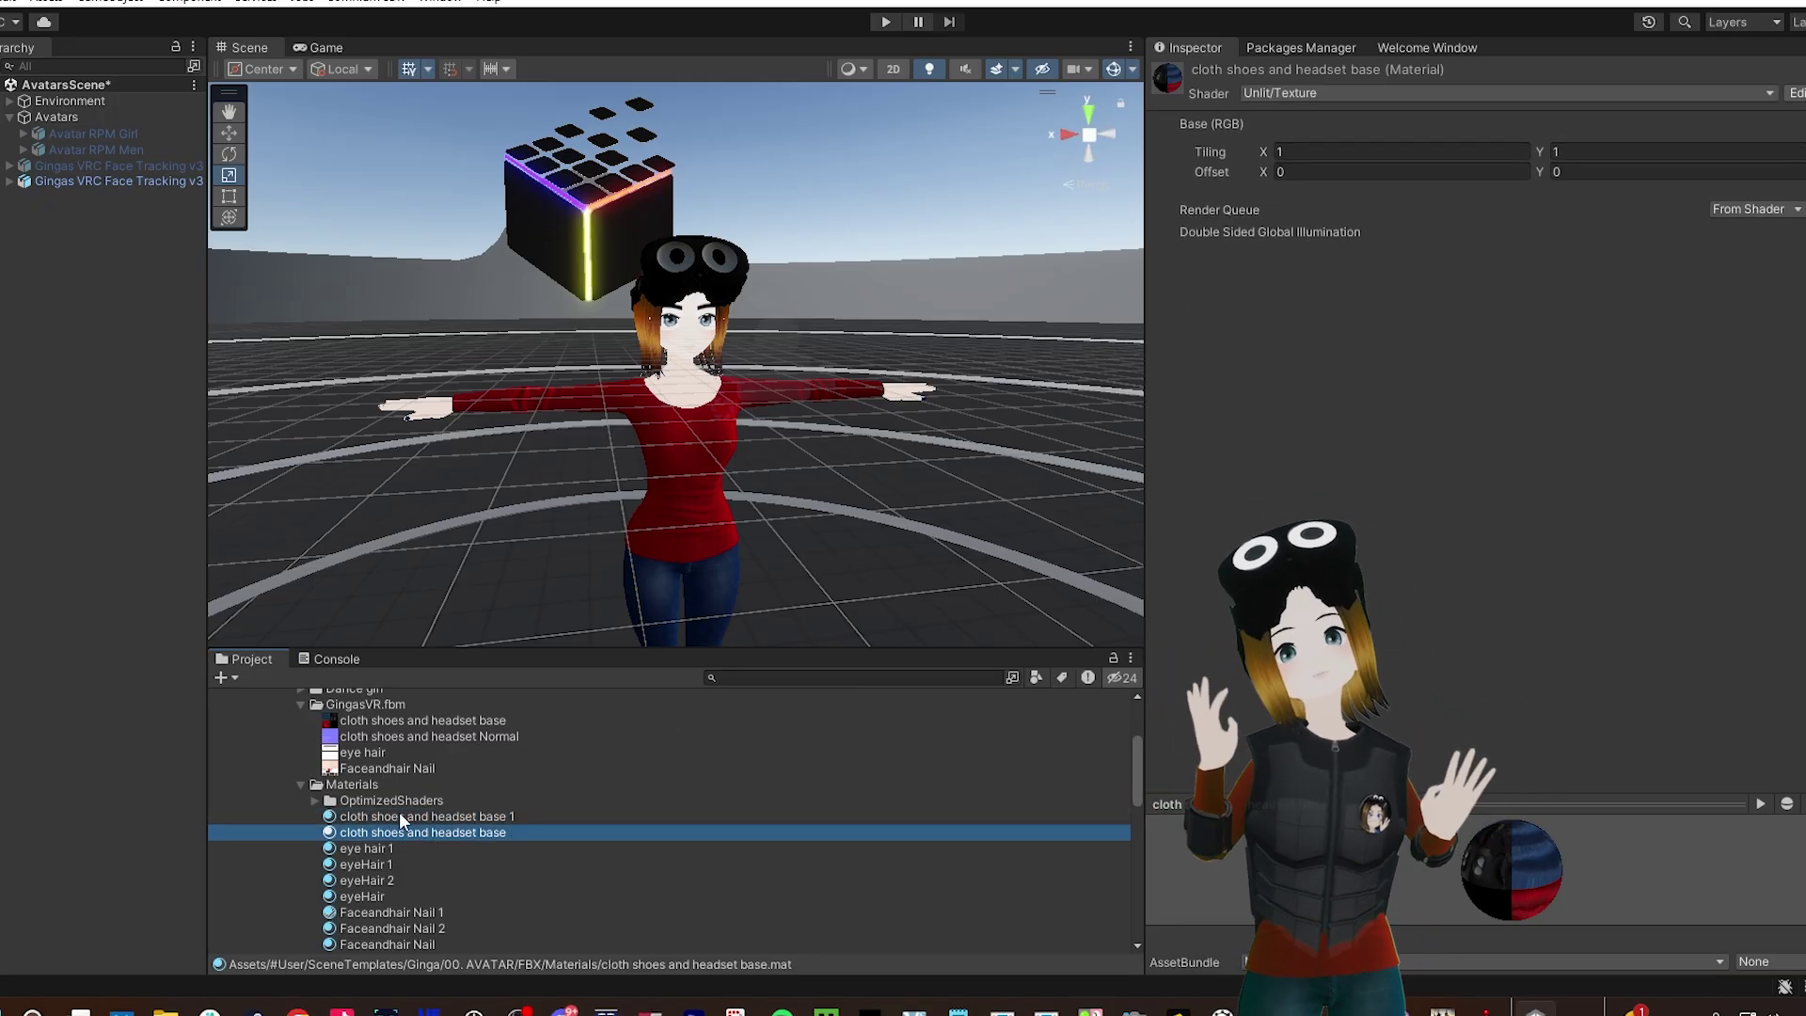
pyautogui.click(399, 815)
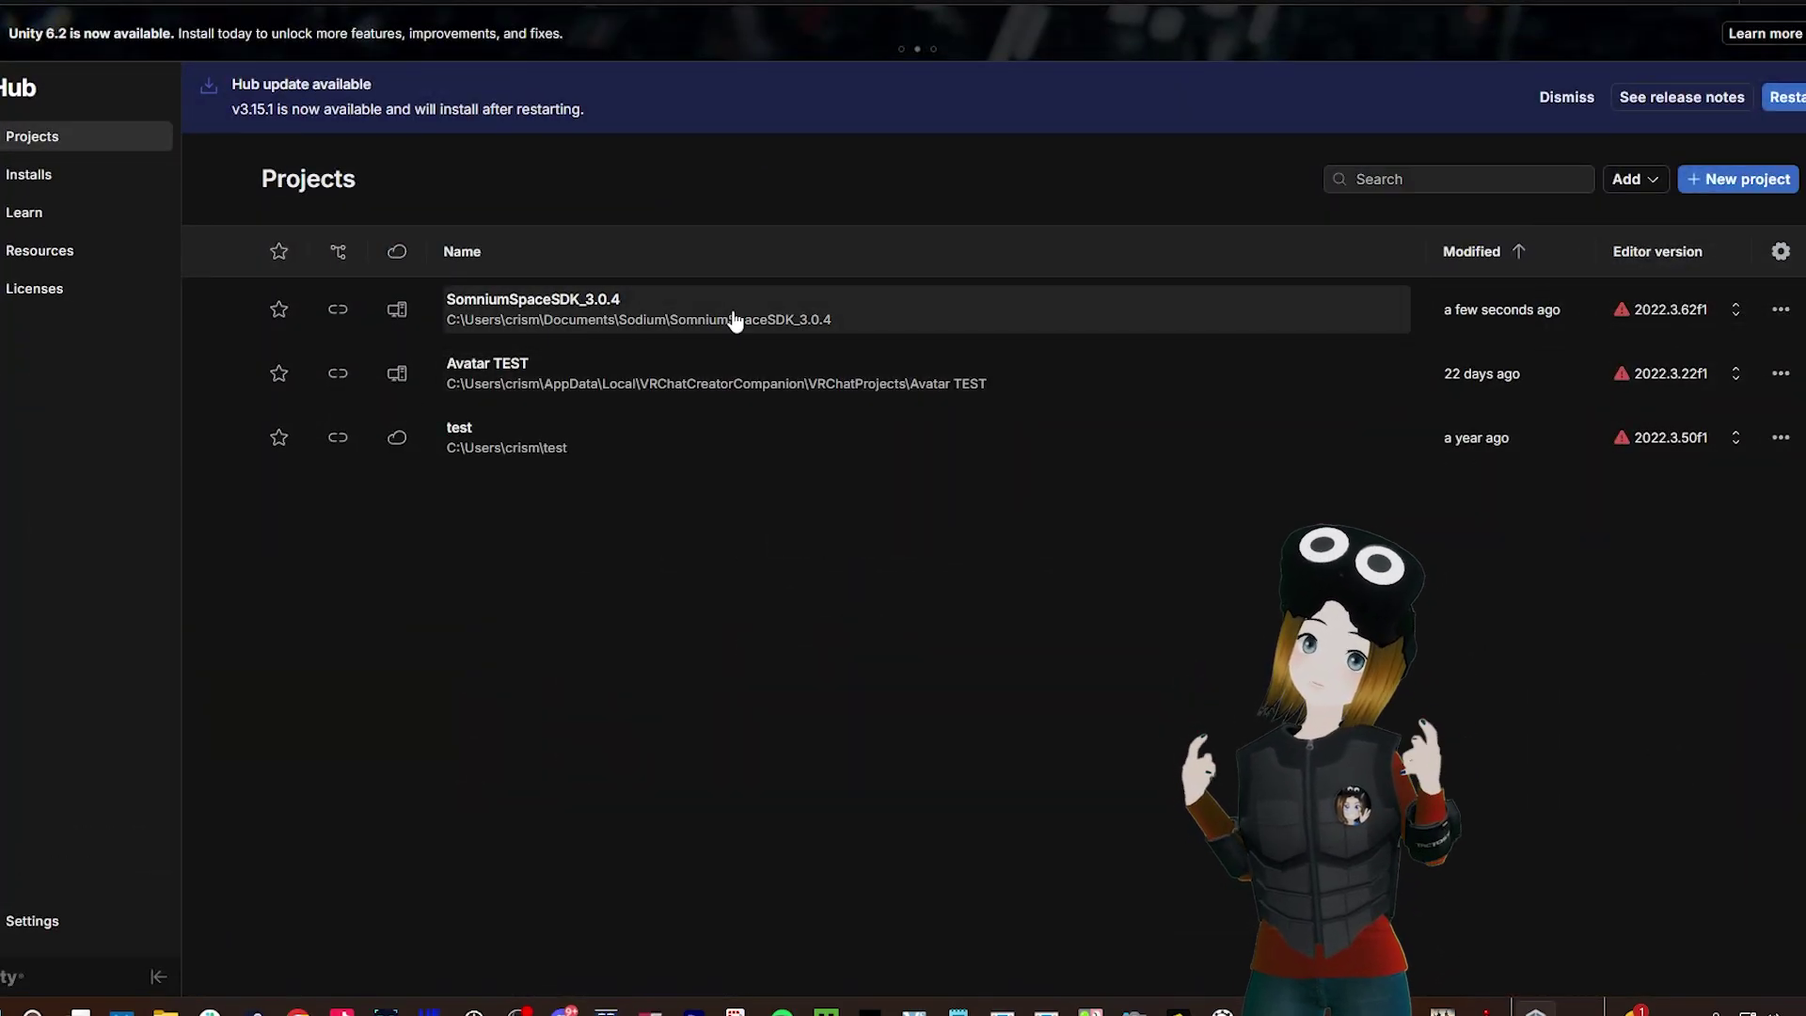
# Open the downloaded SomniumSpaceSDK (2).zip archive from the Downloads folder and go into its contents
pyautogui.moveTo(1637, 325)
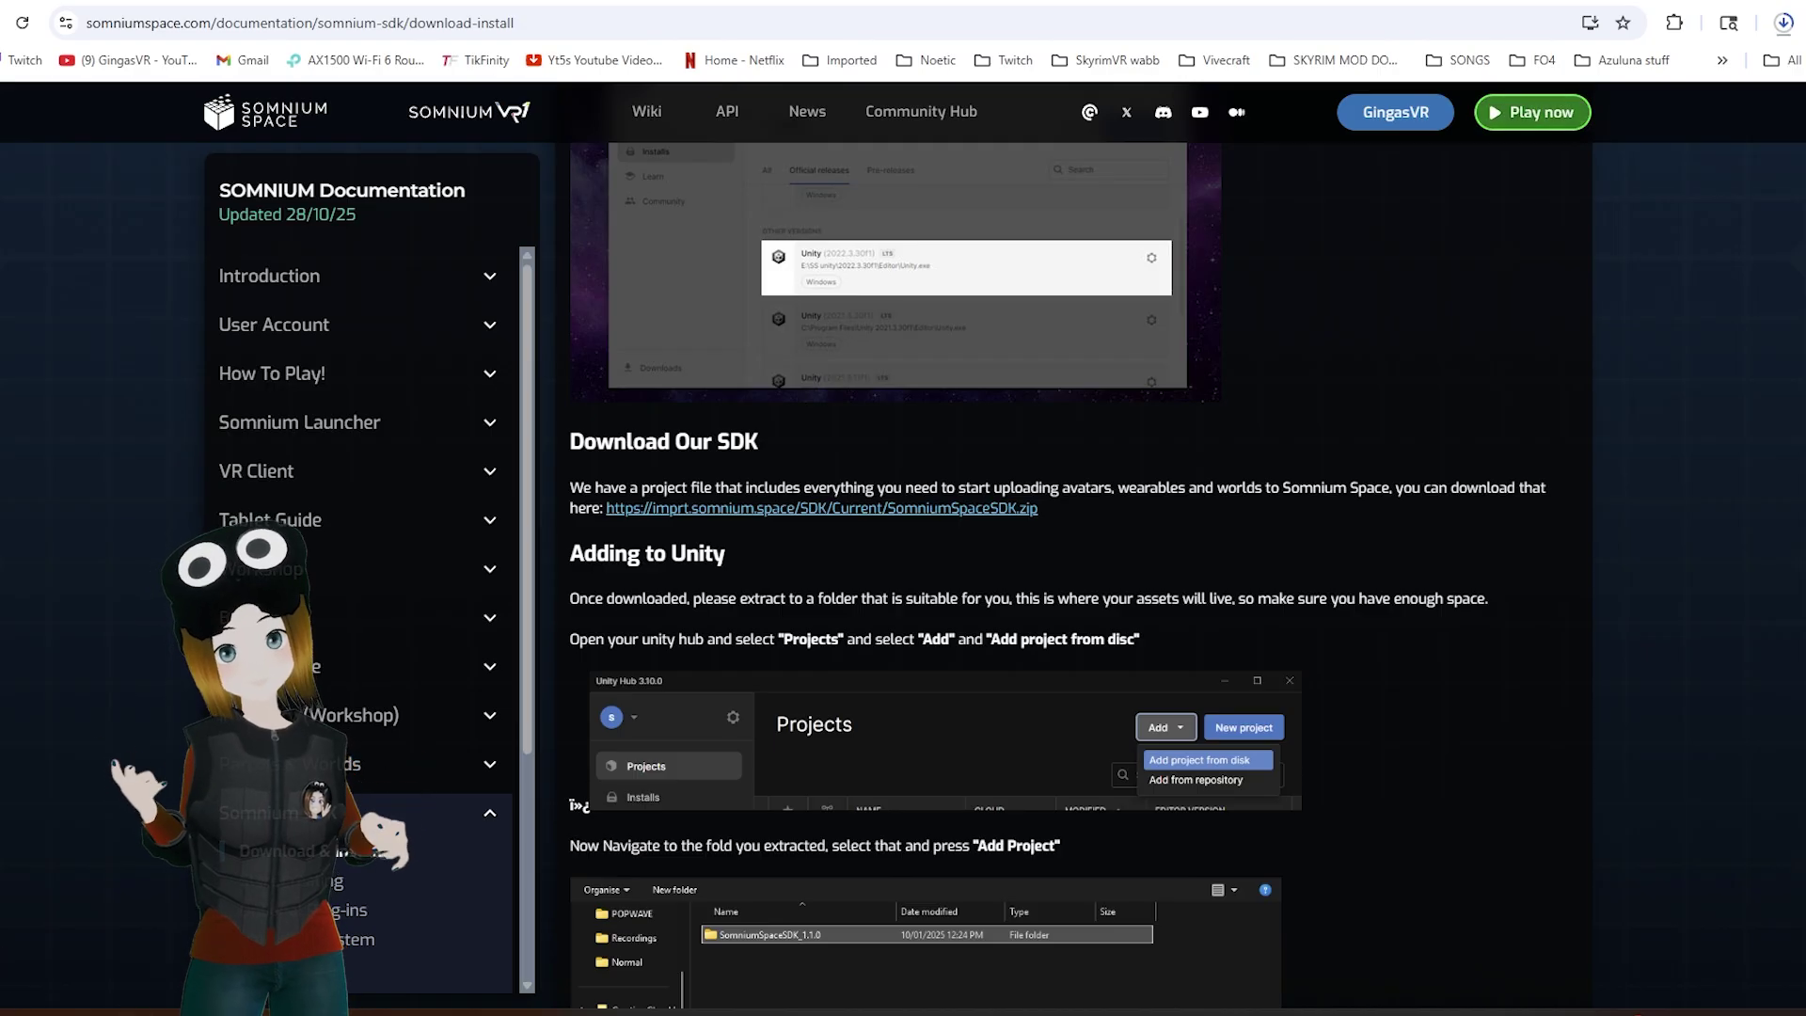
pyautogui.press('super+e')
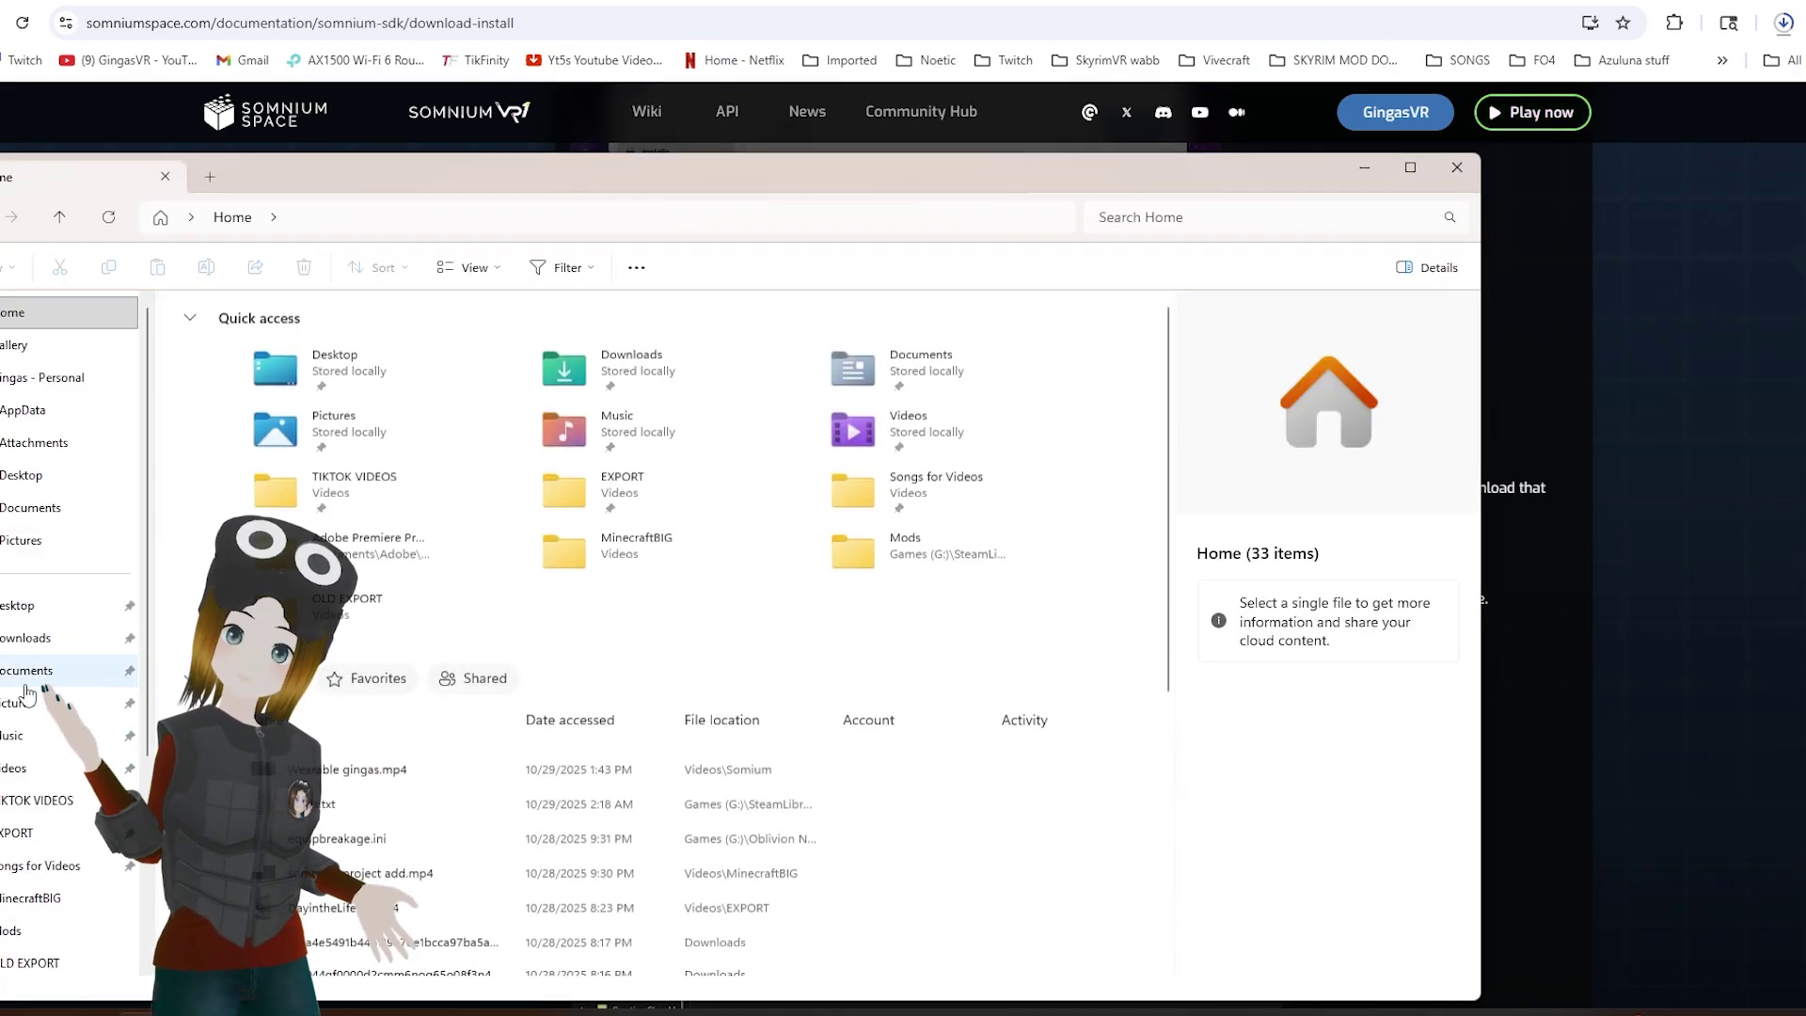
pyautogui.click(41, 638)
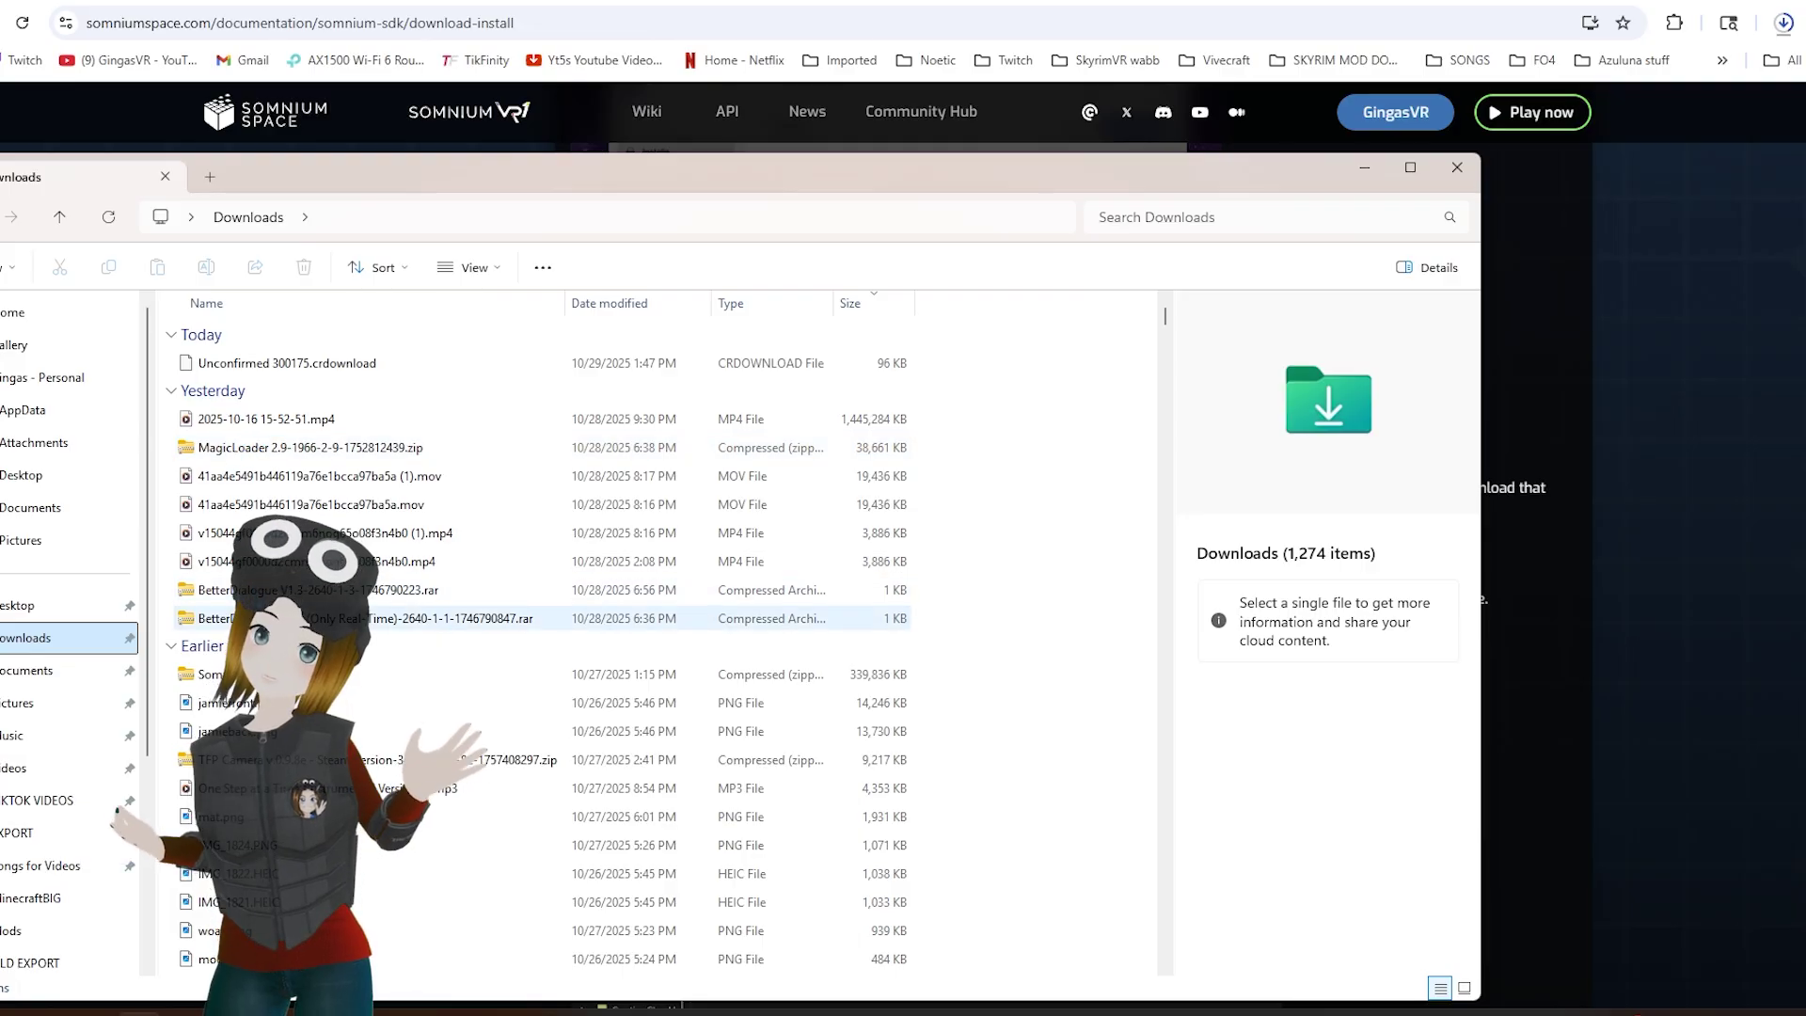
pyautogui.doubleClick(264, 674)
pyautogui.doubleClick(251, 363)
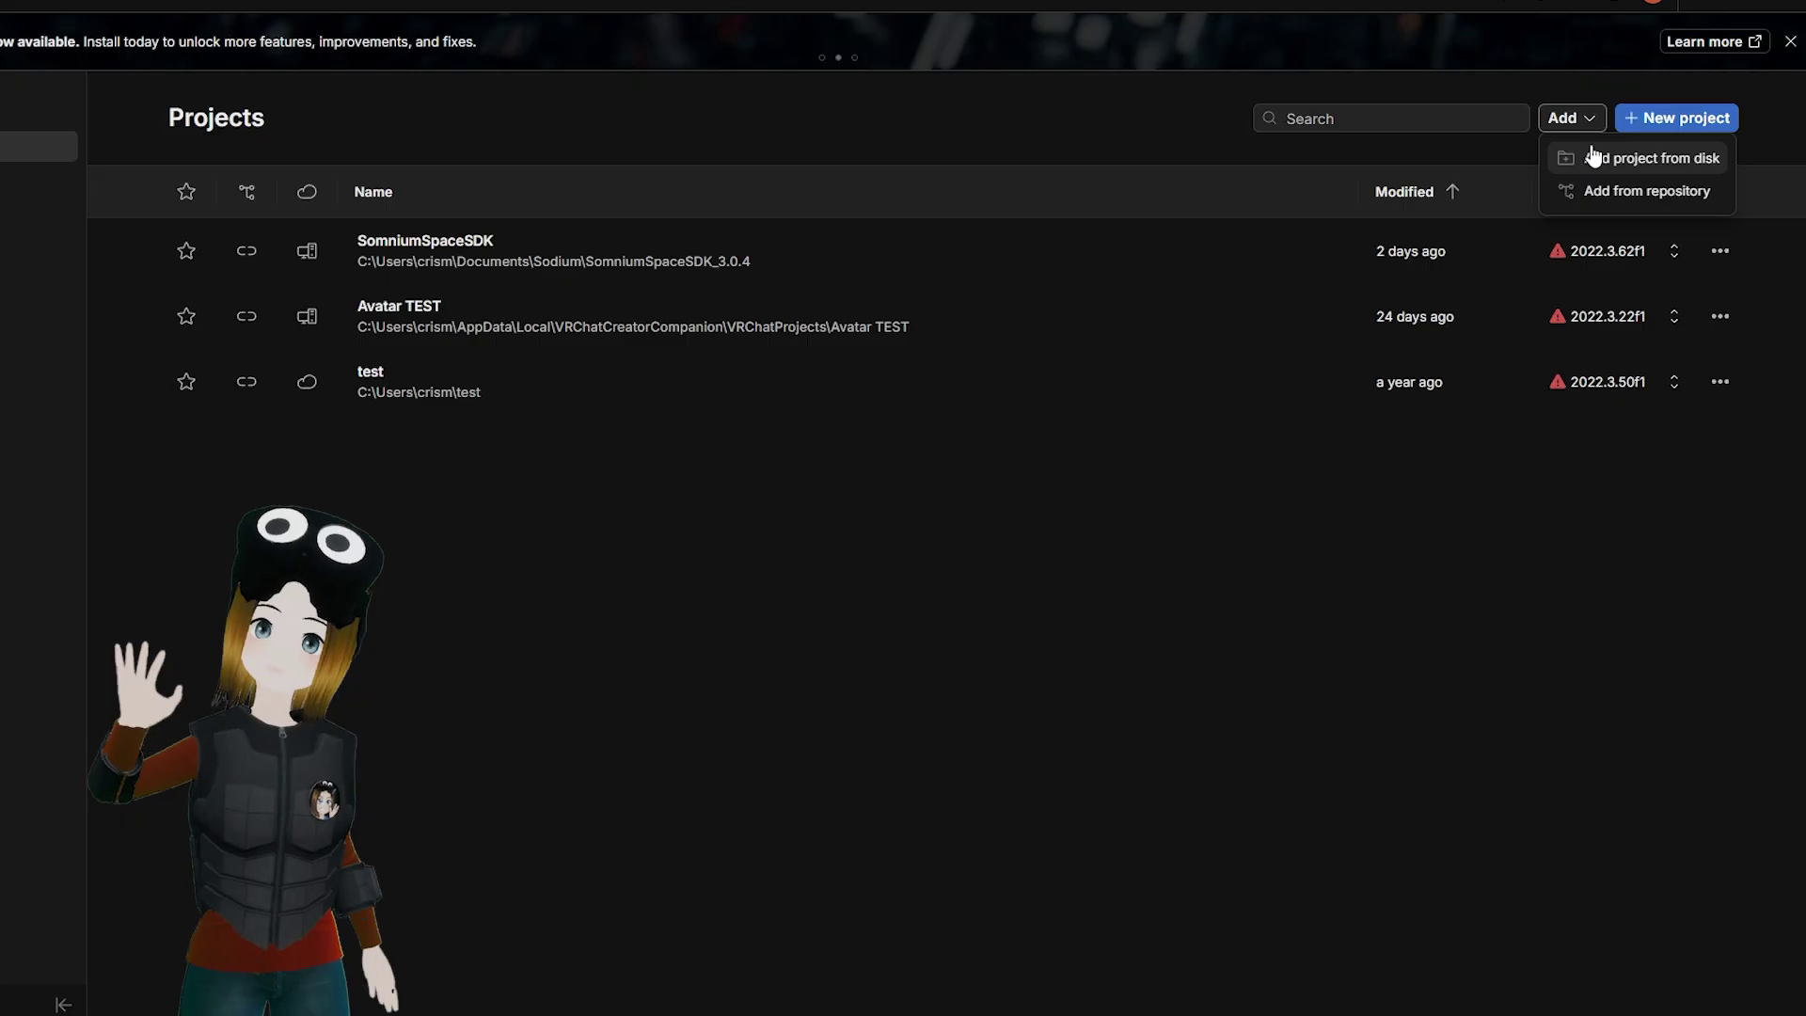
pyautogui.click(1599, 161)
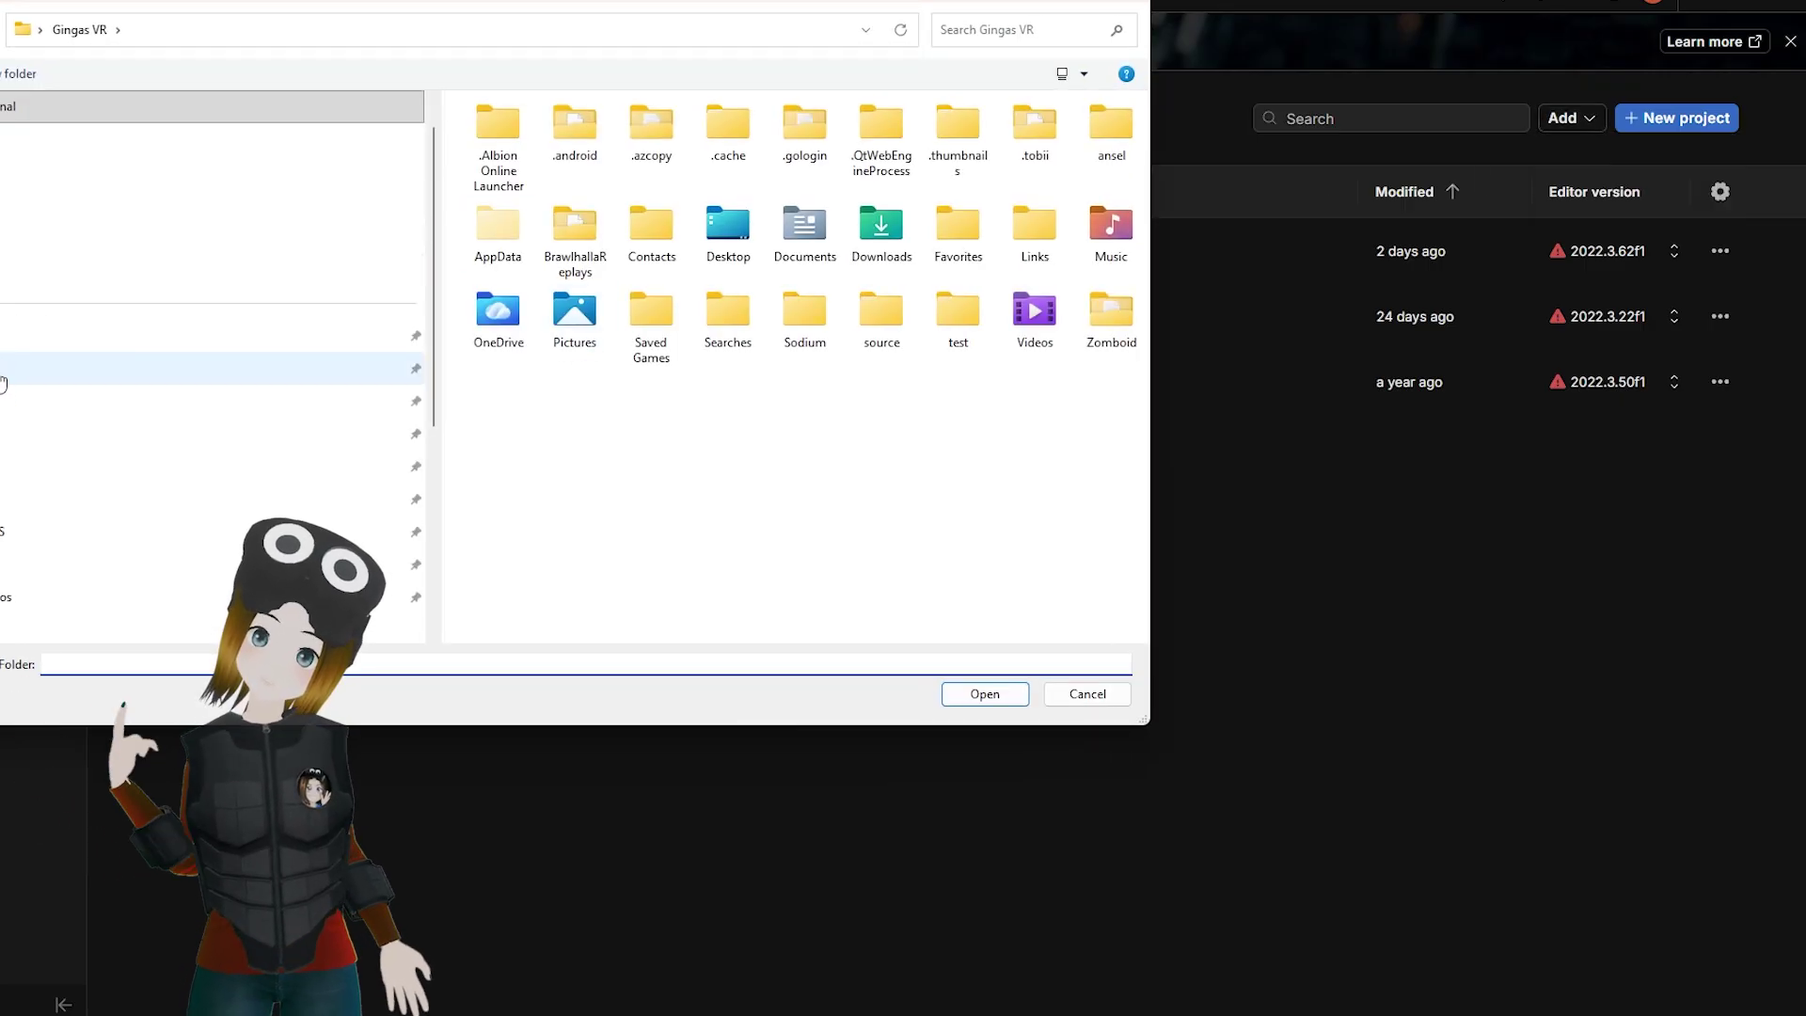
pyautogui.click(188, 367)
pyautogui.scroll(-3, 565, 294)
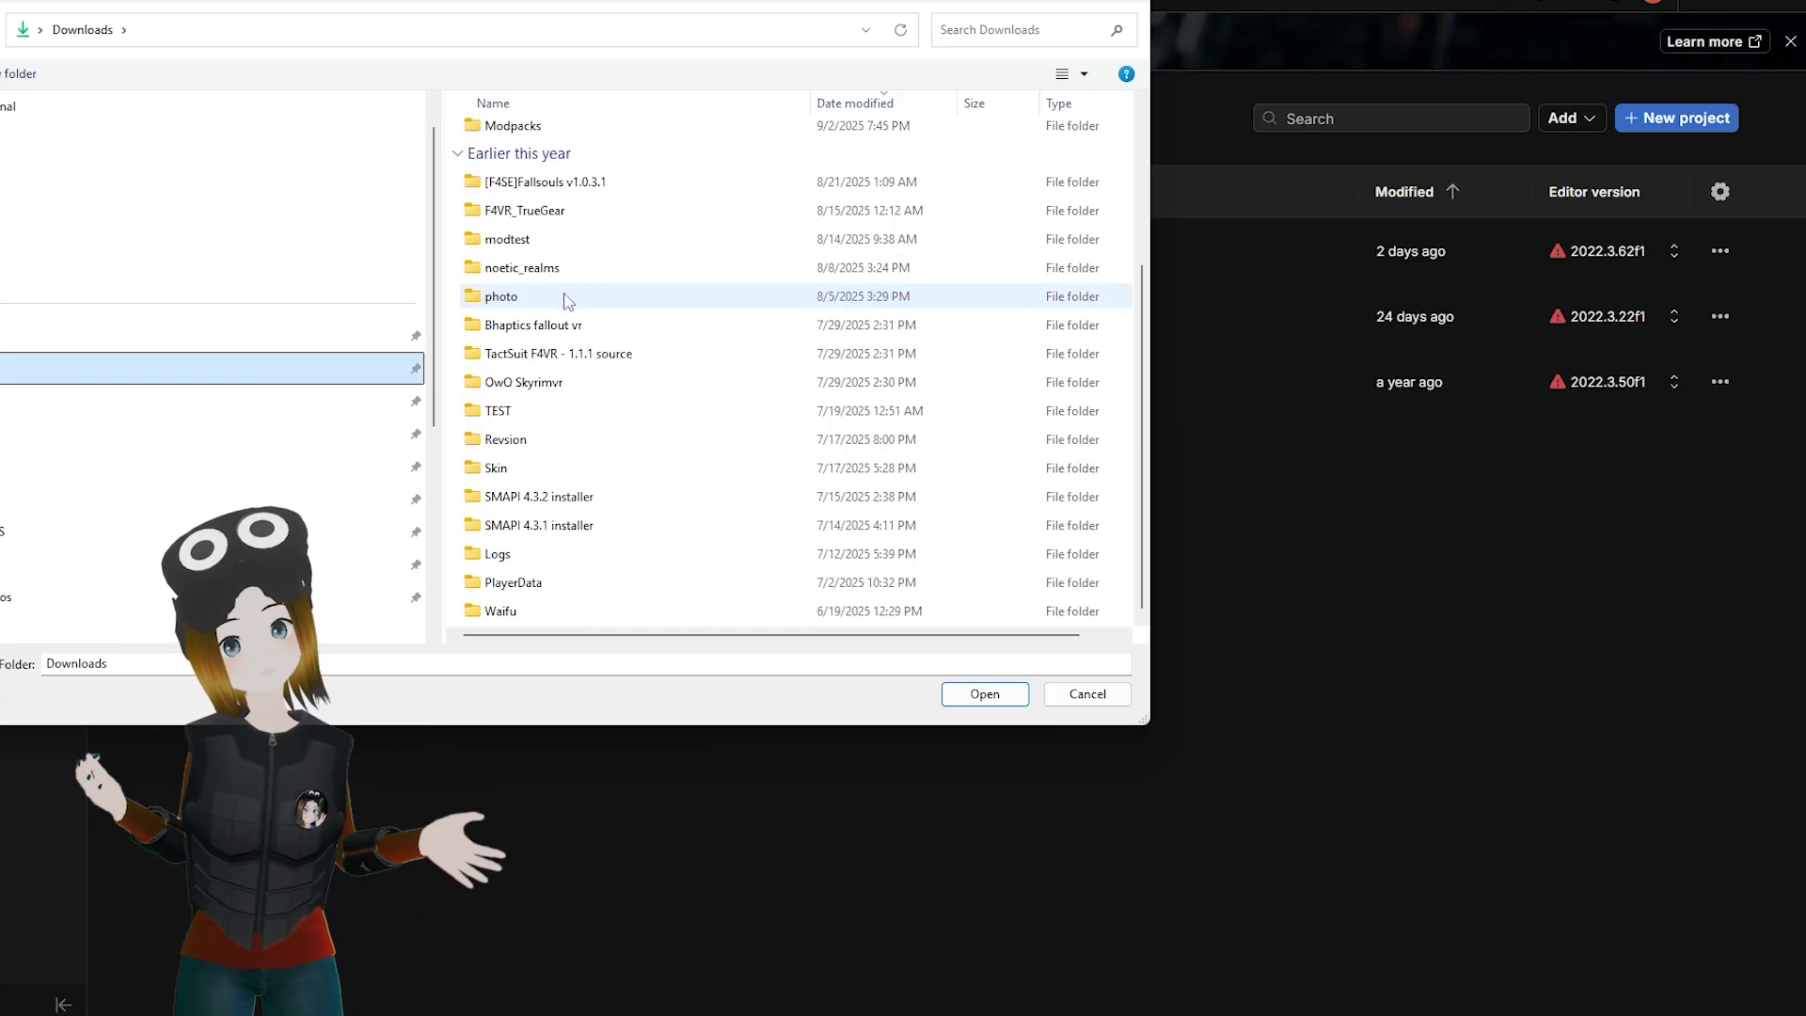
pyautogui.scroll(3, 747, 298)
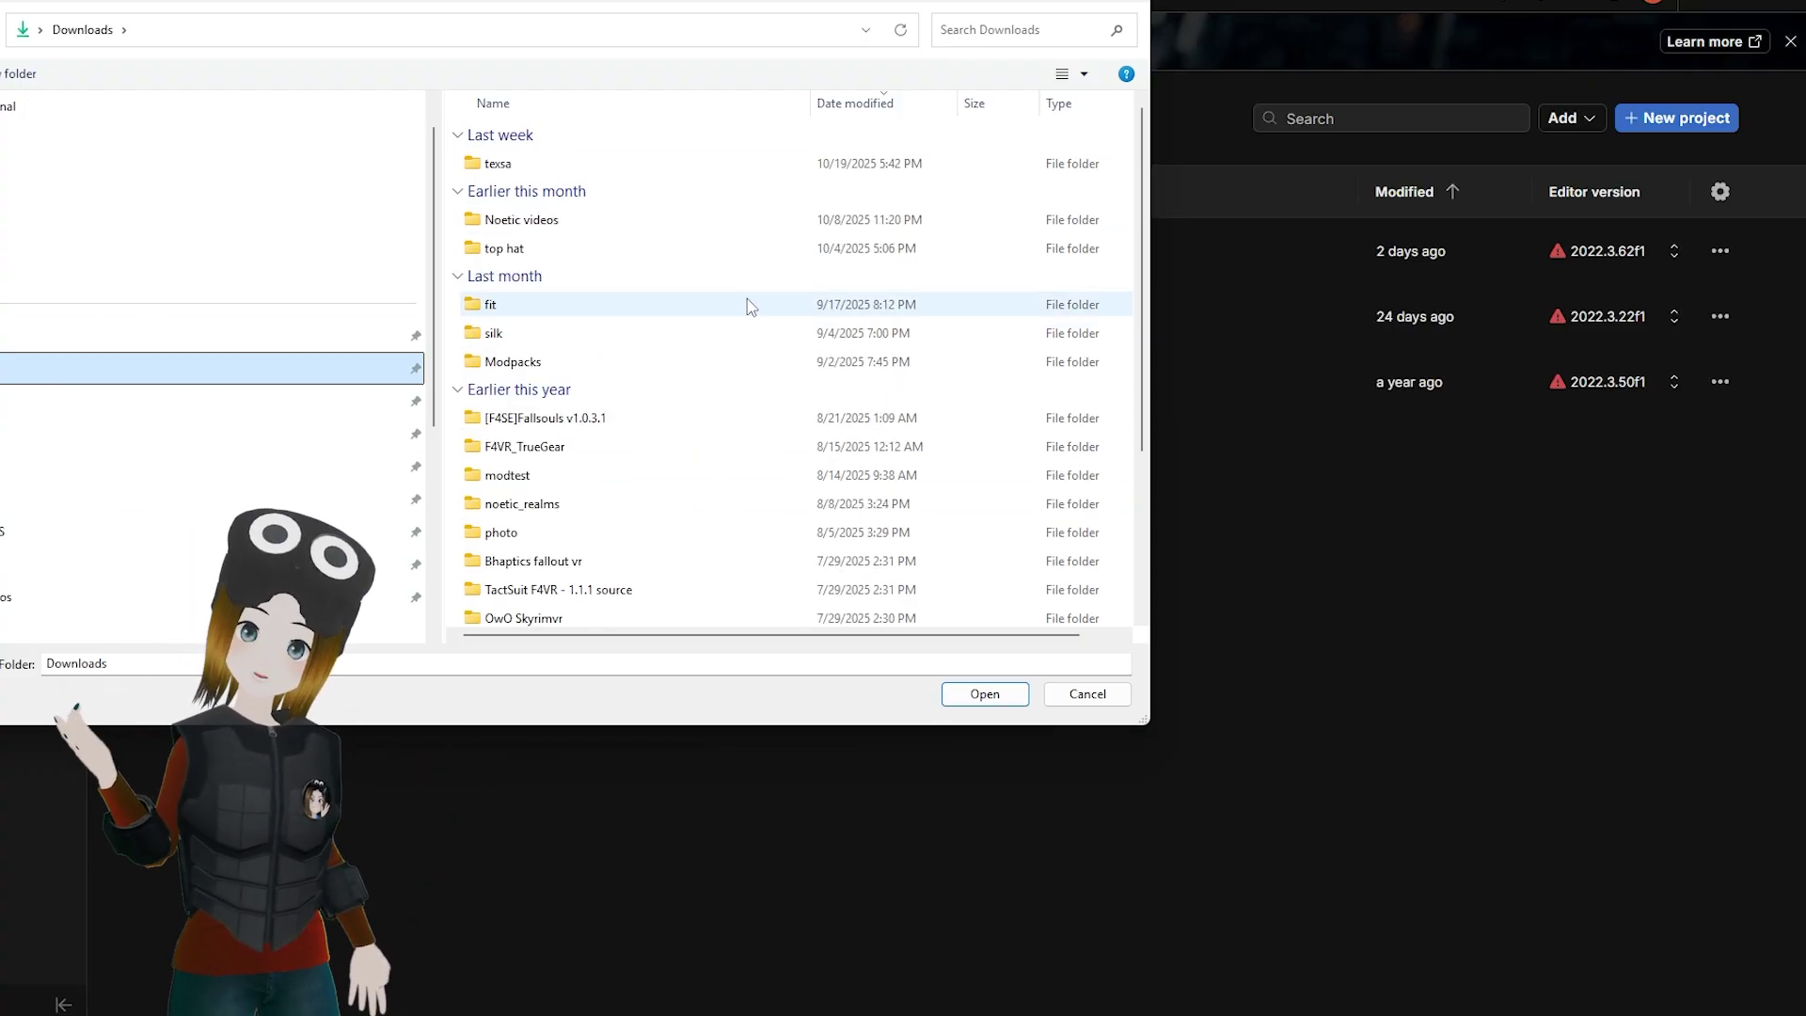
pyautogui.click(1087, 693)
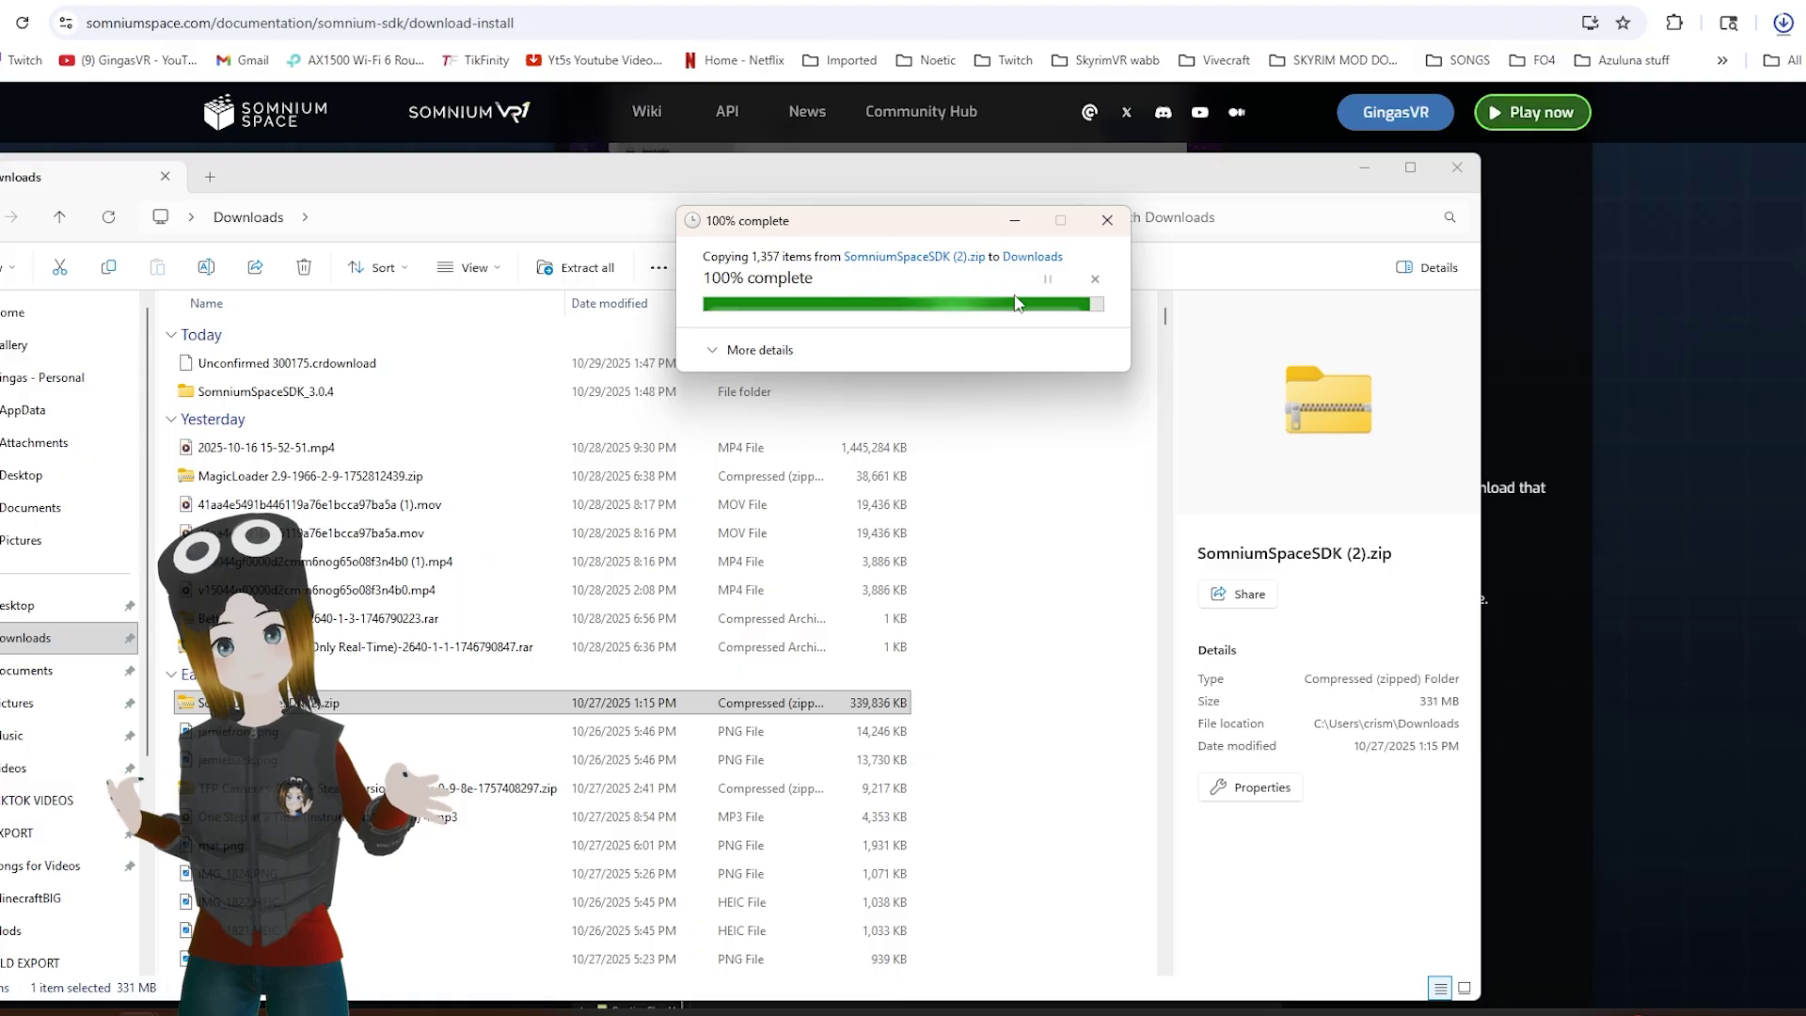
# Close the Downloads window and start adding a project from disk in Unity Hub
pyautogui.click(1457, 169)
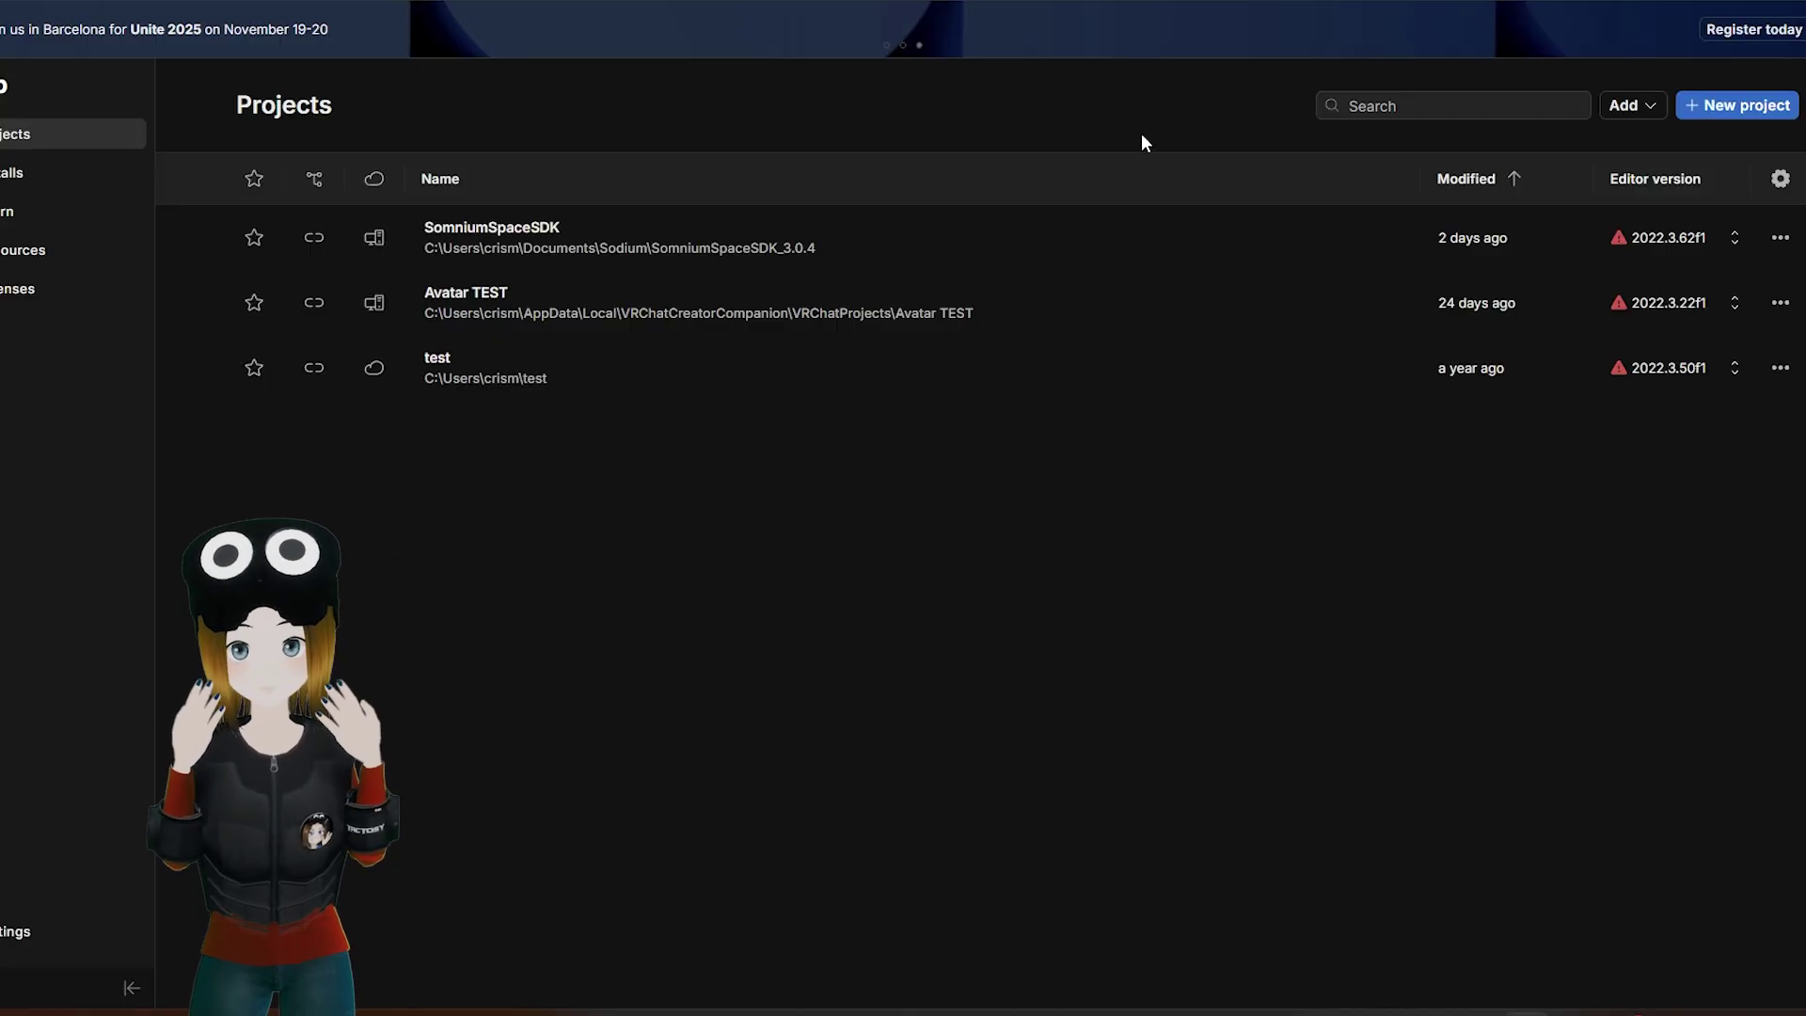
pyautogui.click(1651, 105)
pyautogui.click(1678, 147)
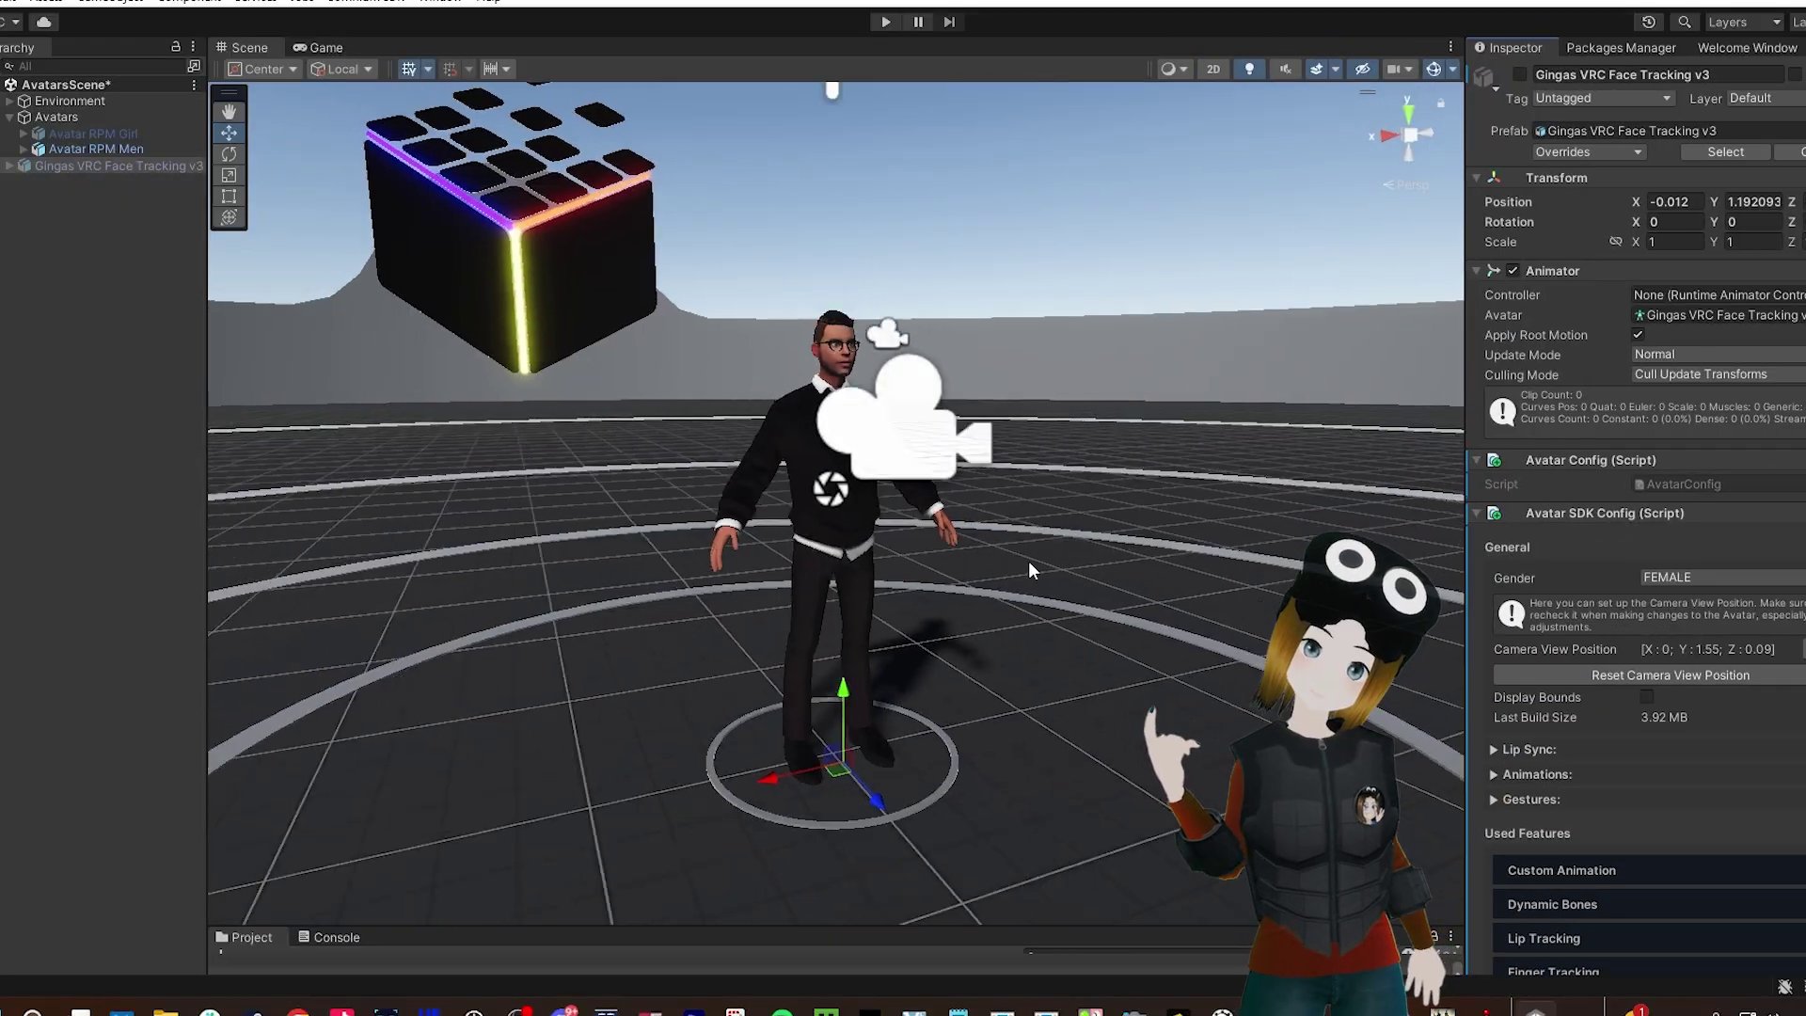
# Enlarge the project asset browser and import the SomniumSpaceSDK package into the project
pyautogui.keyDown('alt'); pyautogui.moveTo(1029, 561); pyautogui.dragTo(649, 492); pyautogui.keyUp('alt')
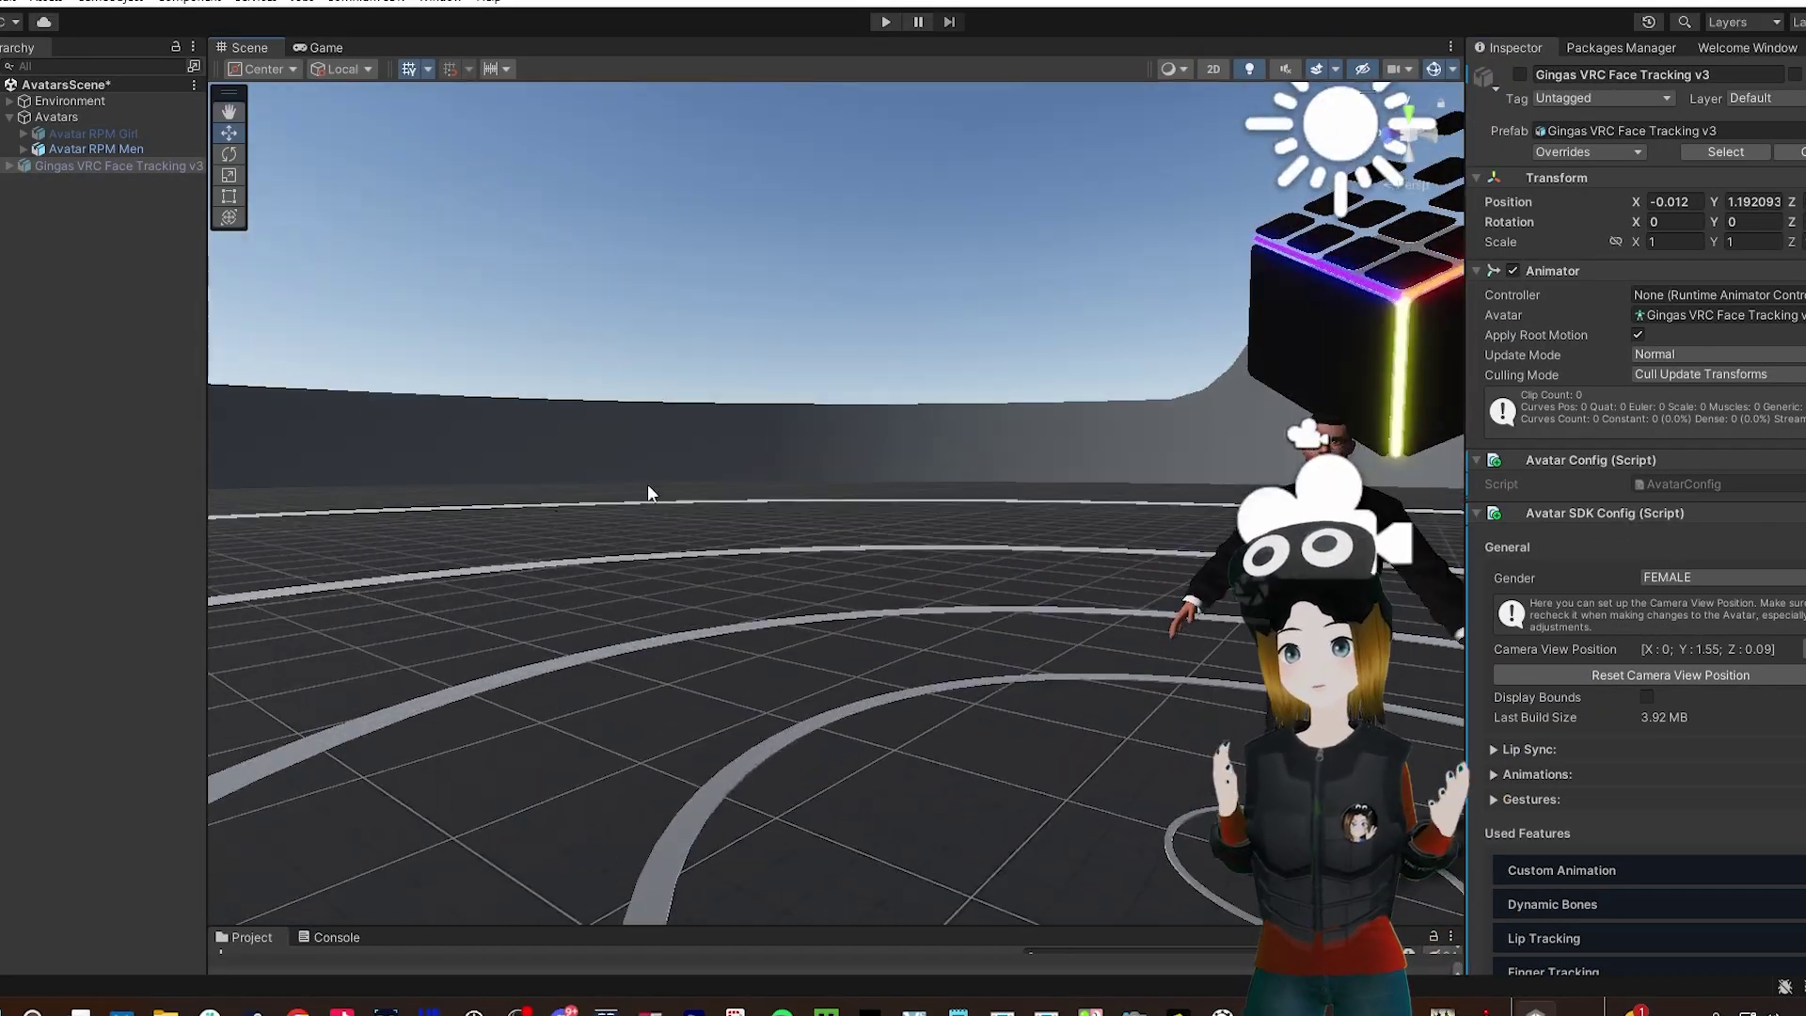
pyautogui.keyDown('alt'); pyautogui.moveTo(936, 550); pyautogui.dragTo(866, 480); pyautogui.keyUp('alt')
pyautogui.moveTo(866, 479); pyautogui.dragTo(649, 418, button='middle')
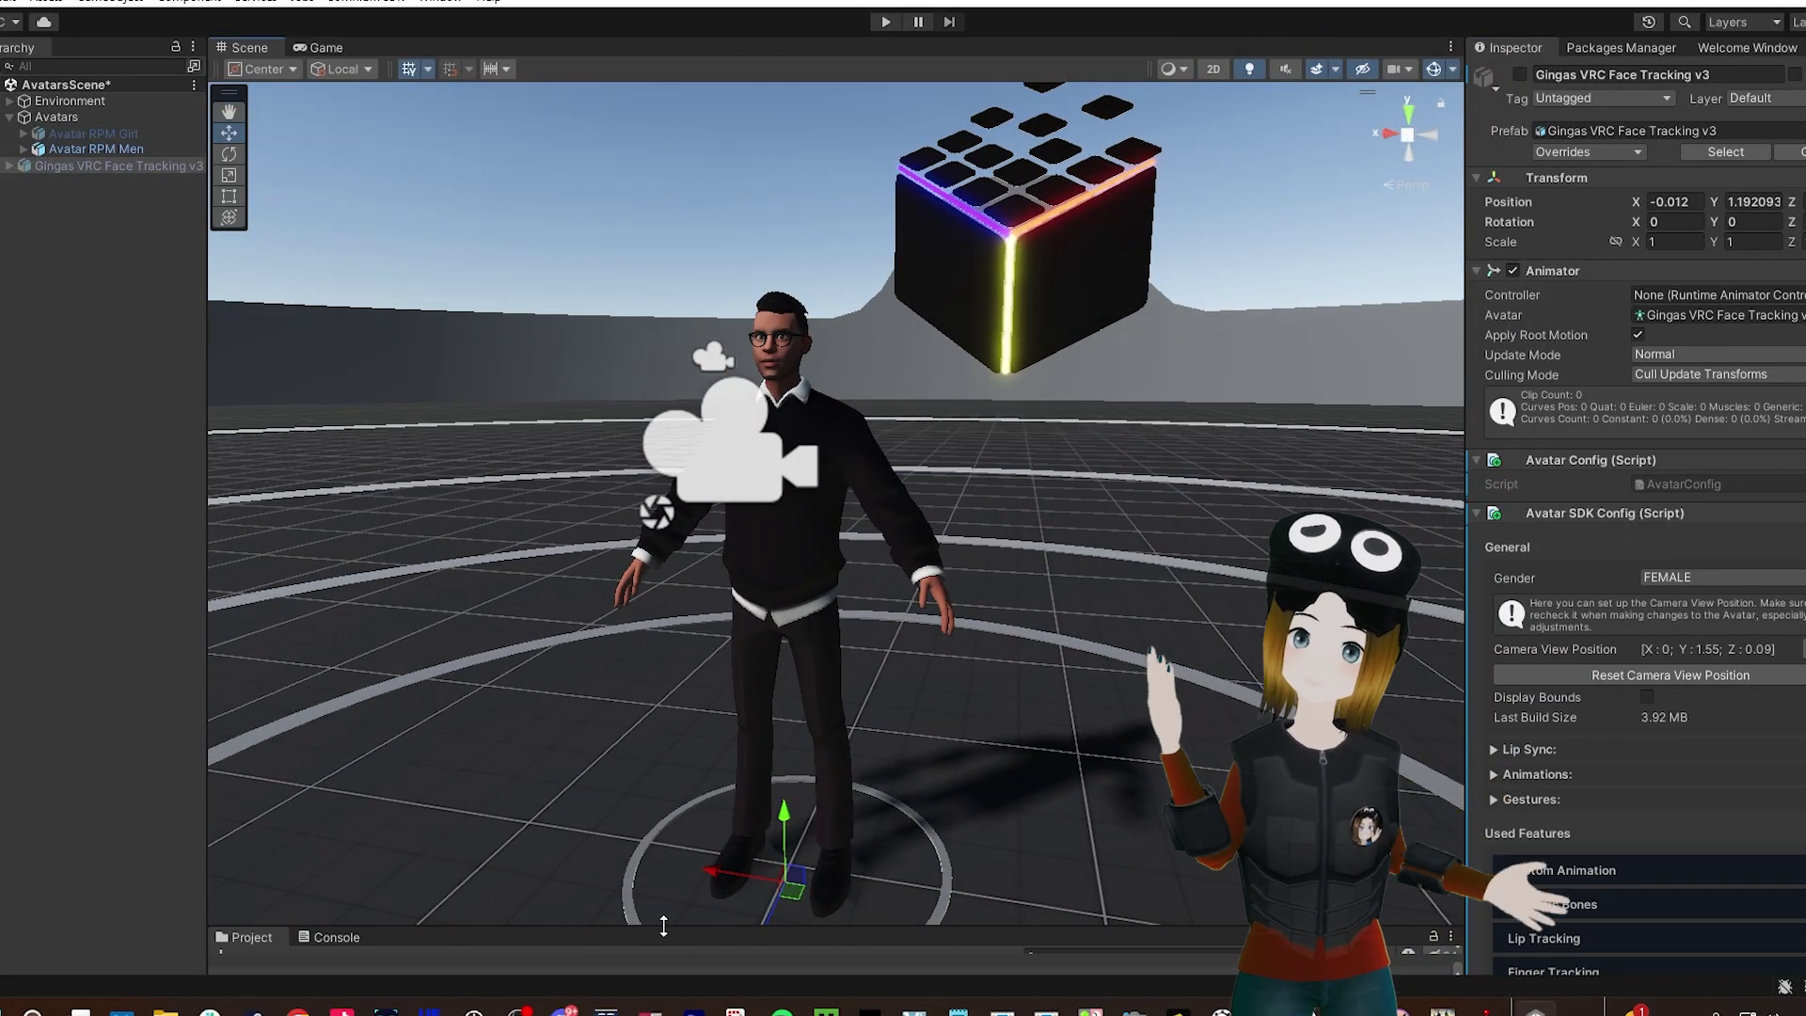
pyautogui.moveTo(655, 929); pyautogui.dragTo(659, 649)
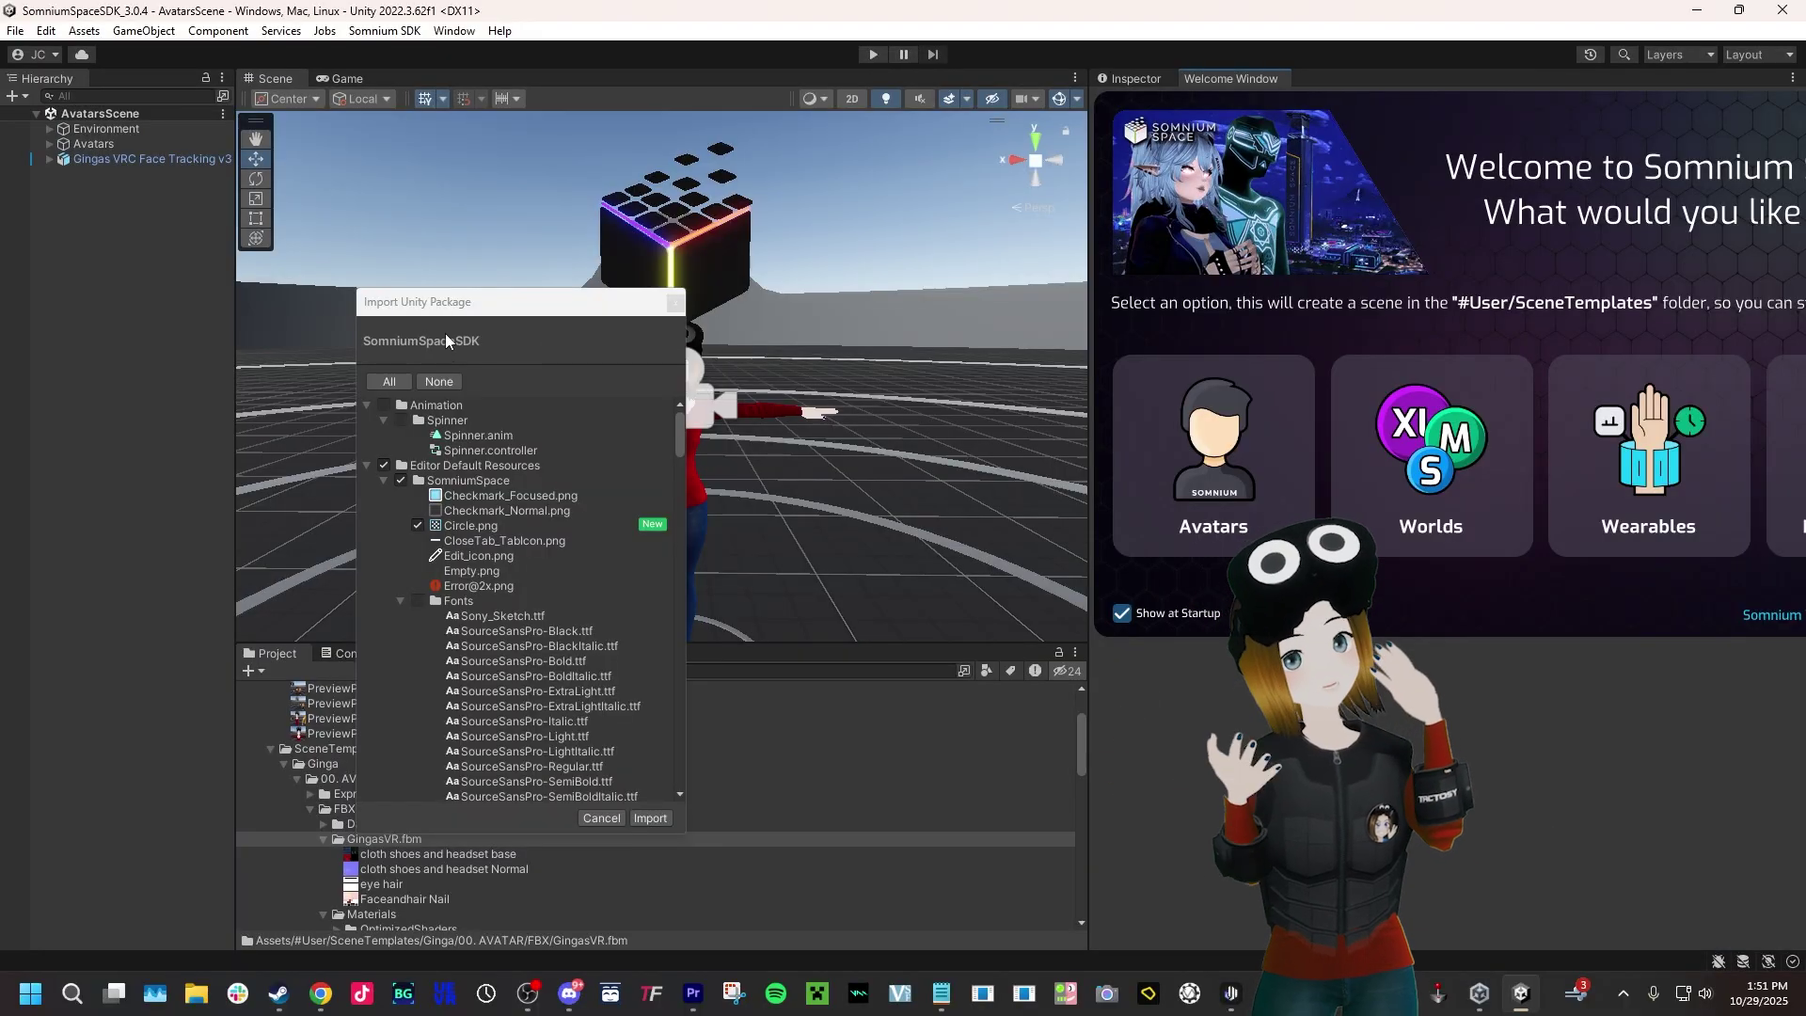
pyautogui.click(650, 818)
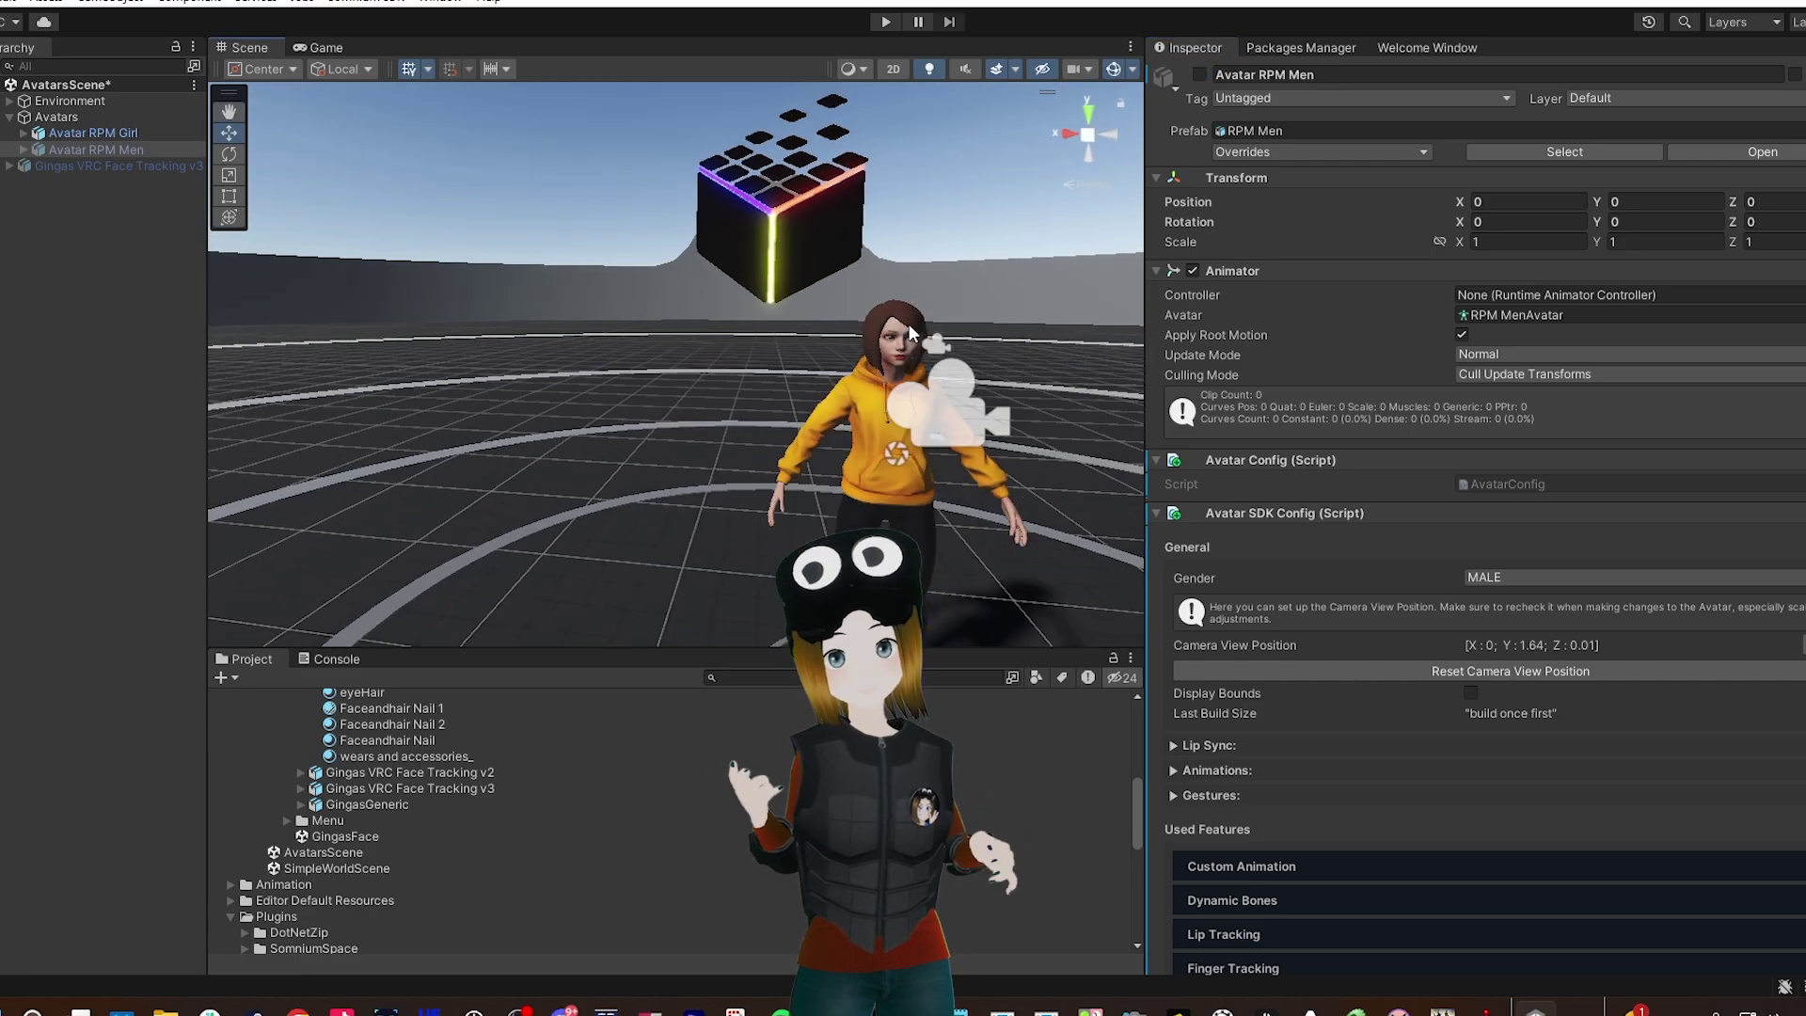
# Create a new folder inside the SceneTemplates folder of the project assets
pyautogui.moveTo(909, 329); pyautogui.dragTo(922, 320, button='right')
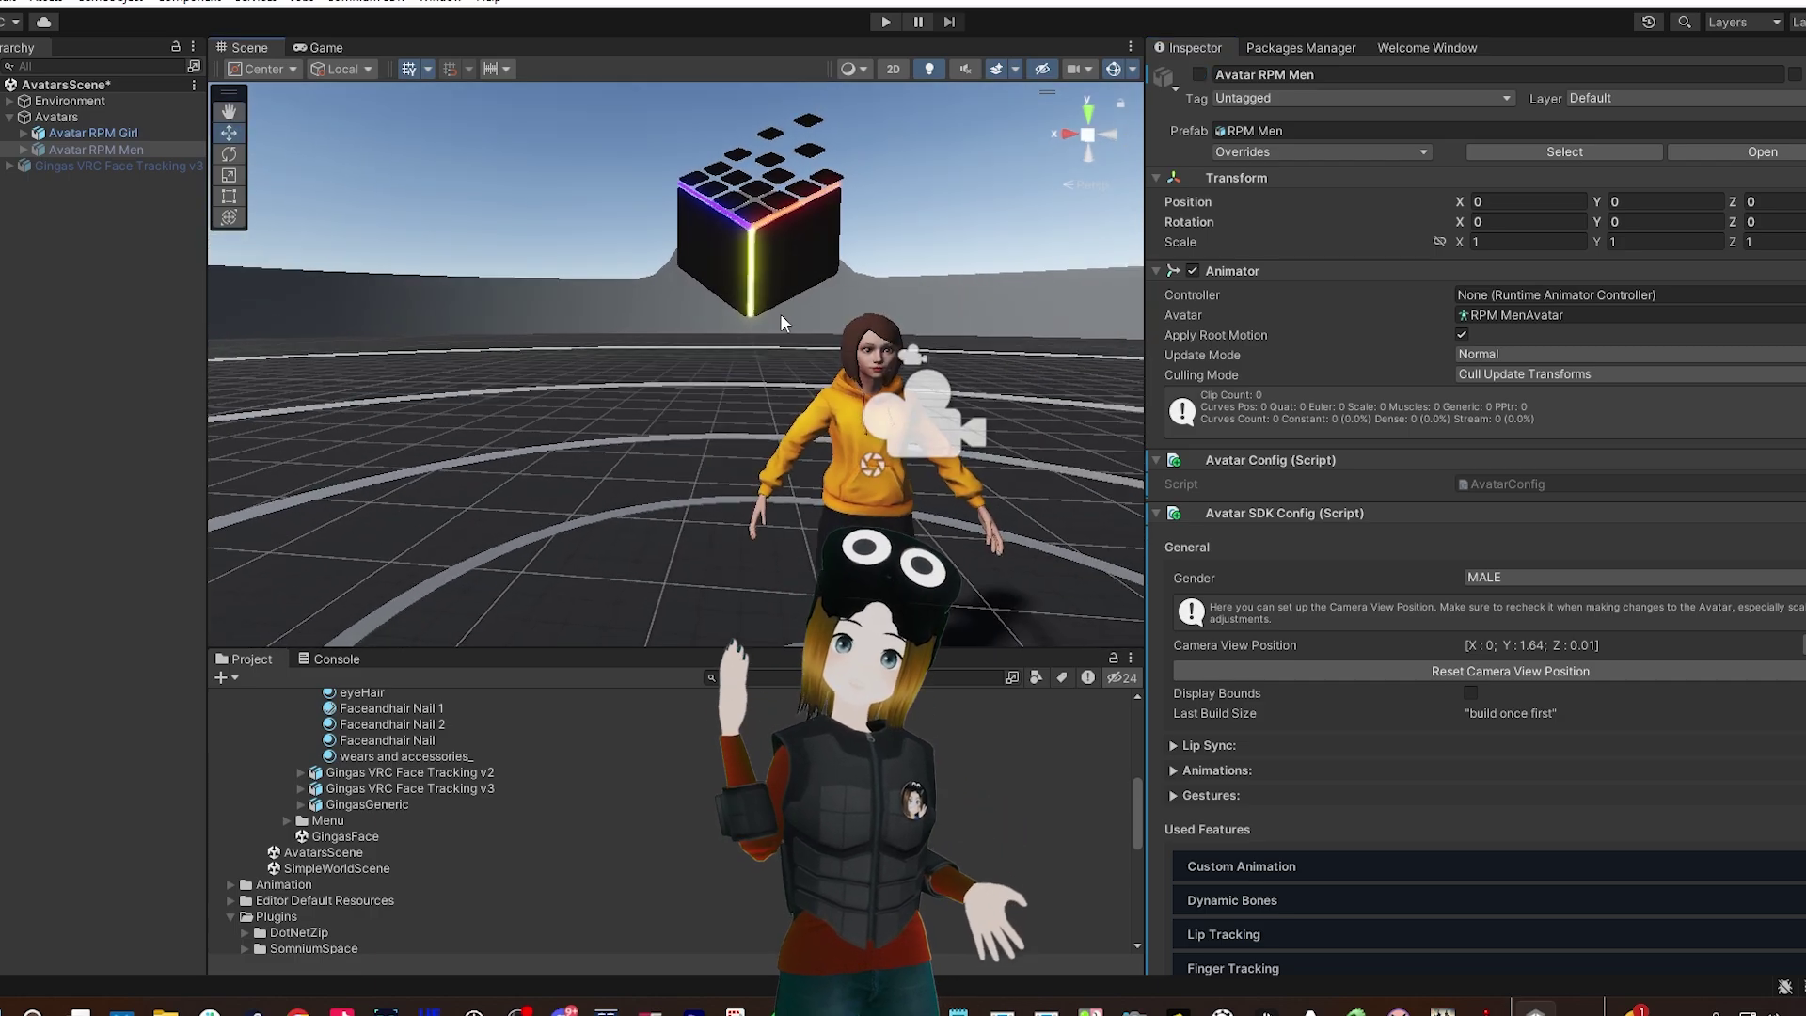
pyautogui.scroll(5, 376, 799)
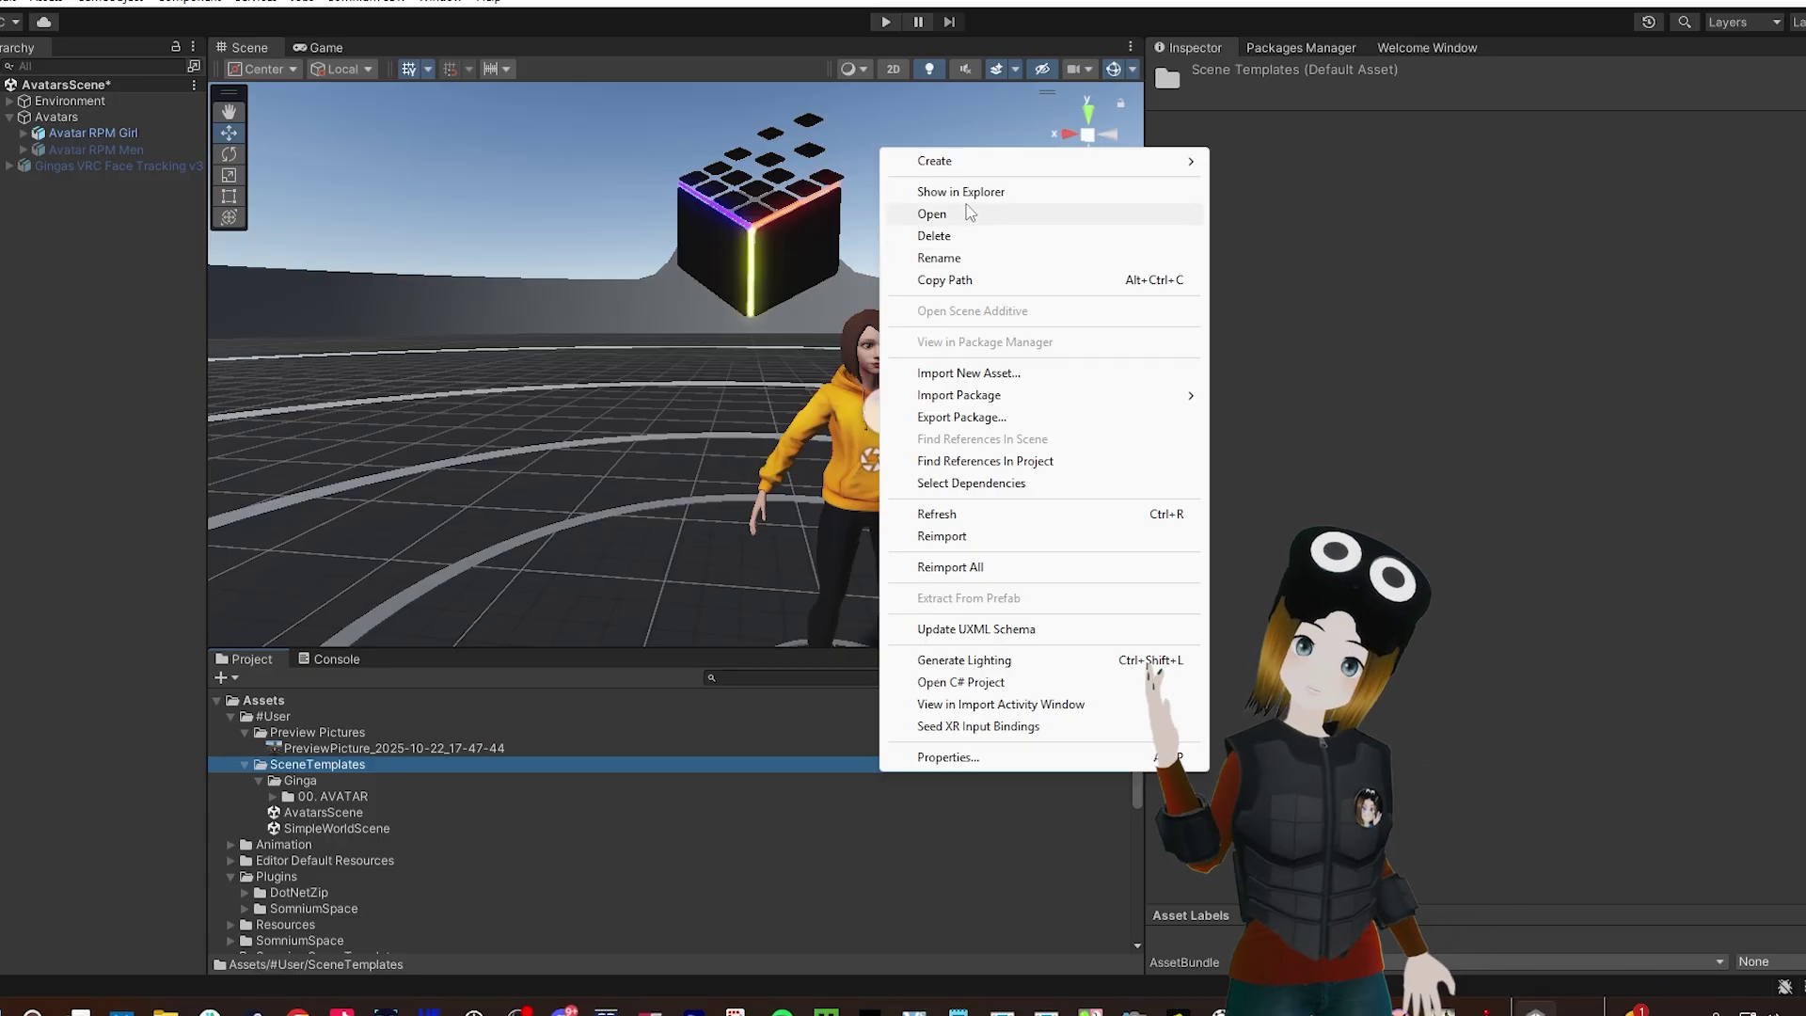
pyautogui.moveTo(1193, 169)
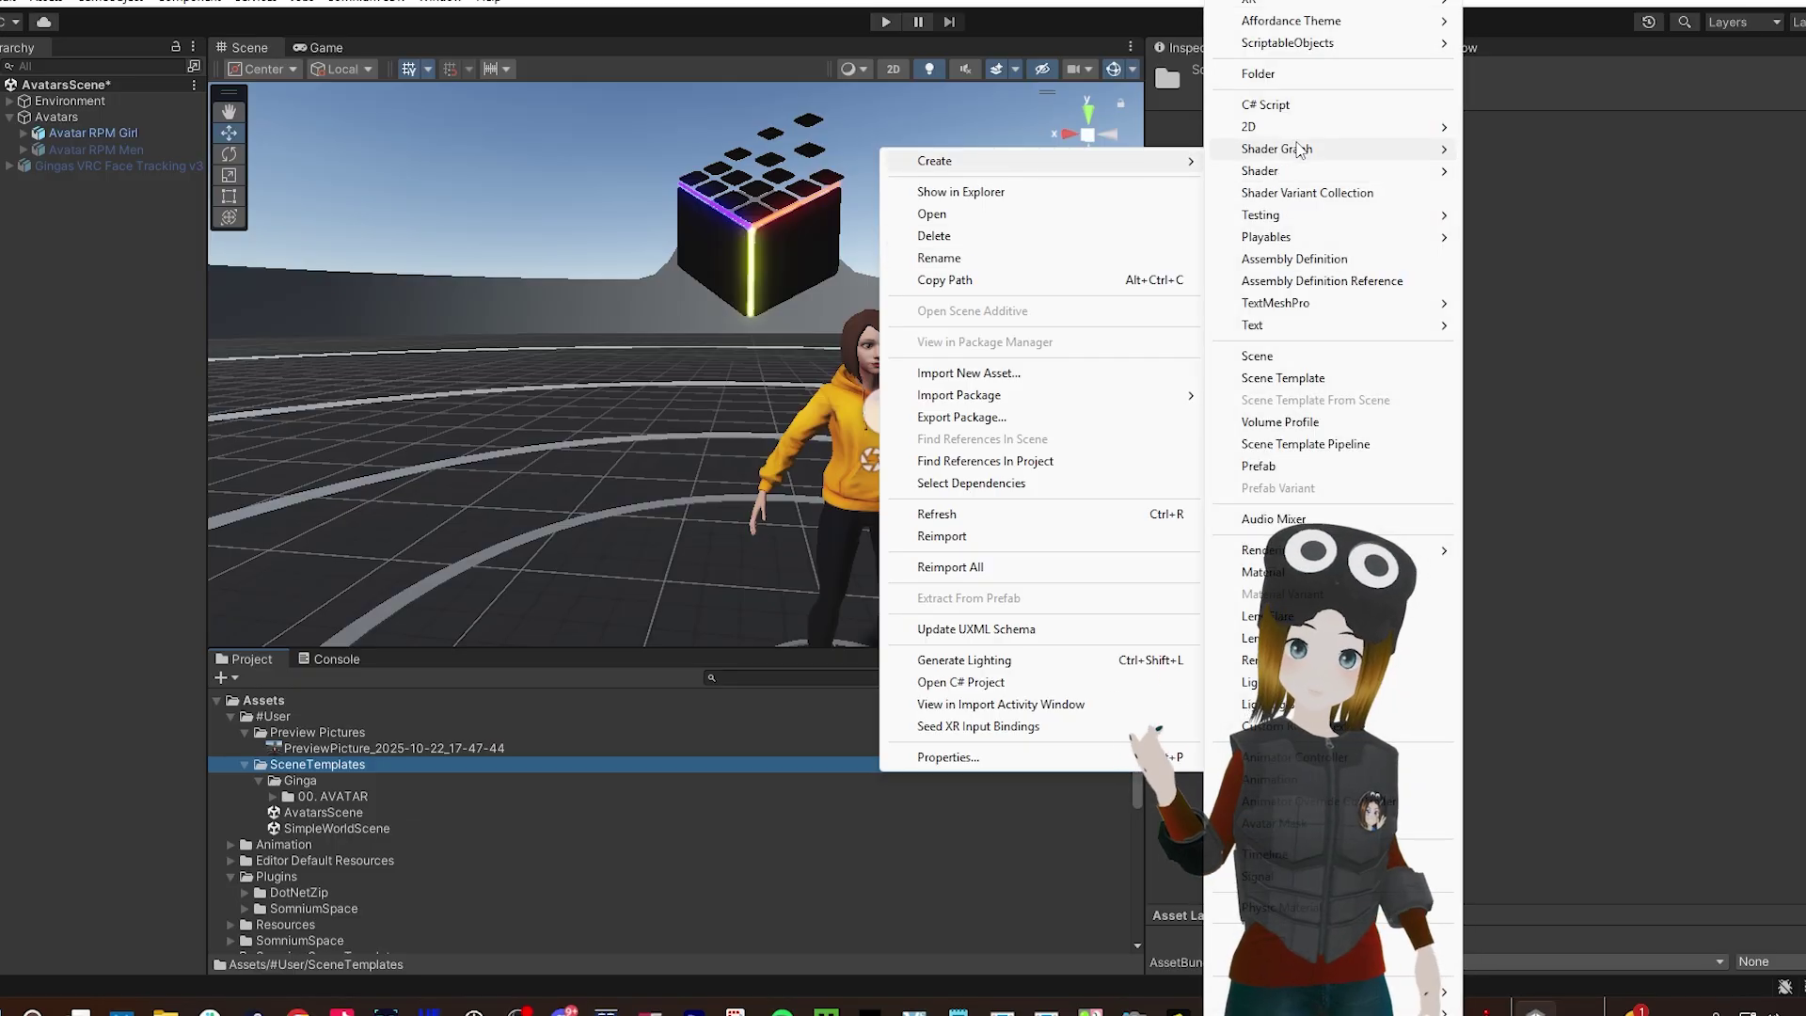
pyautogui.click(1257, 74)
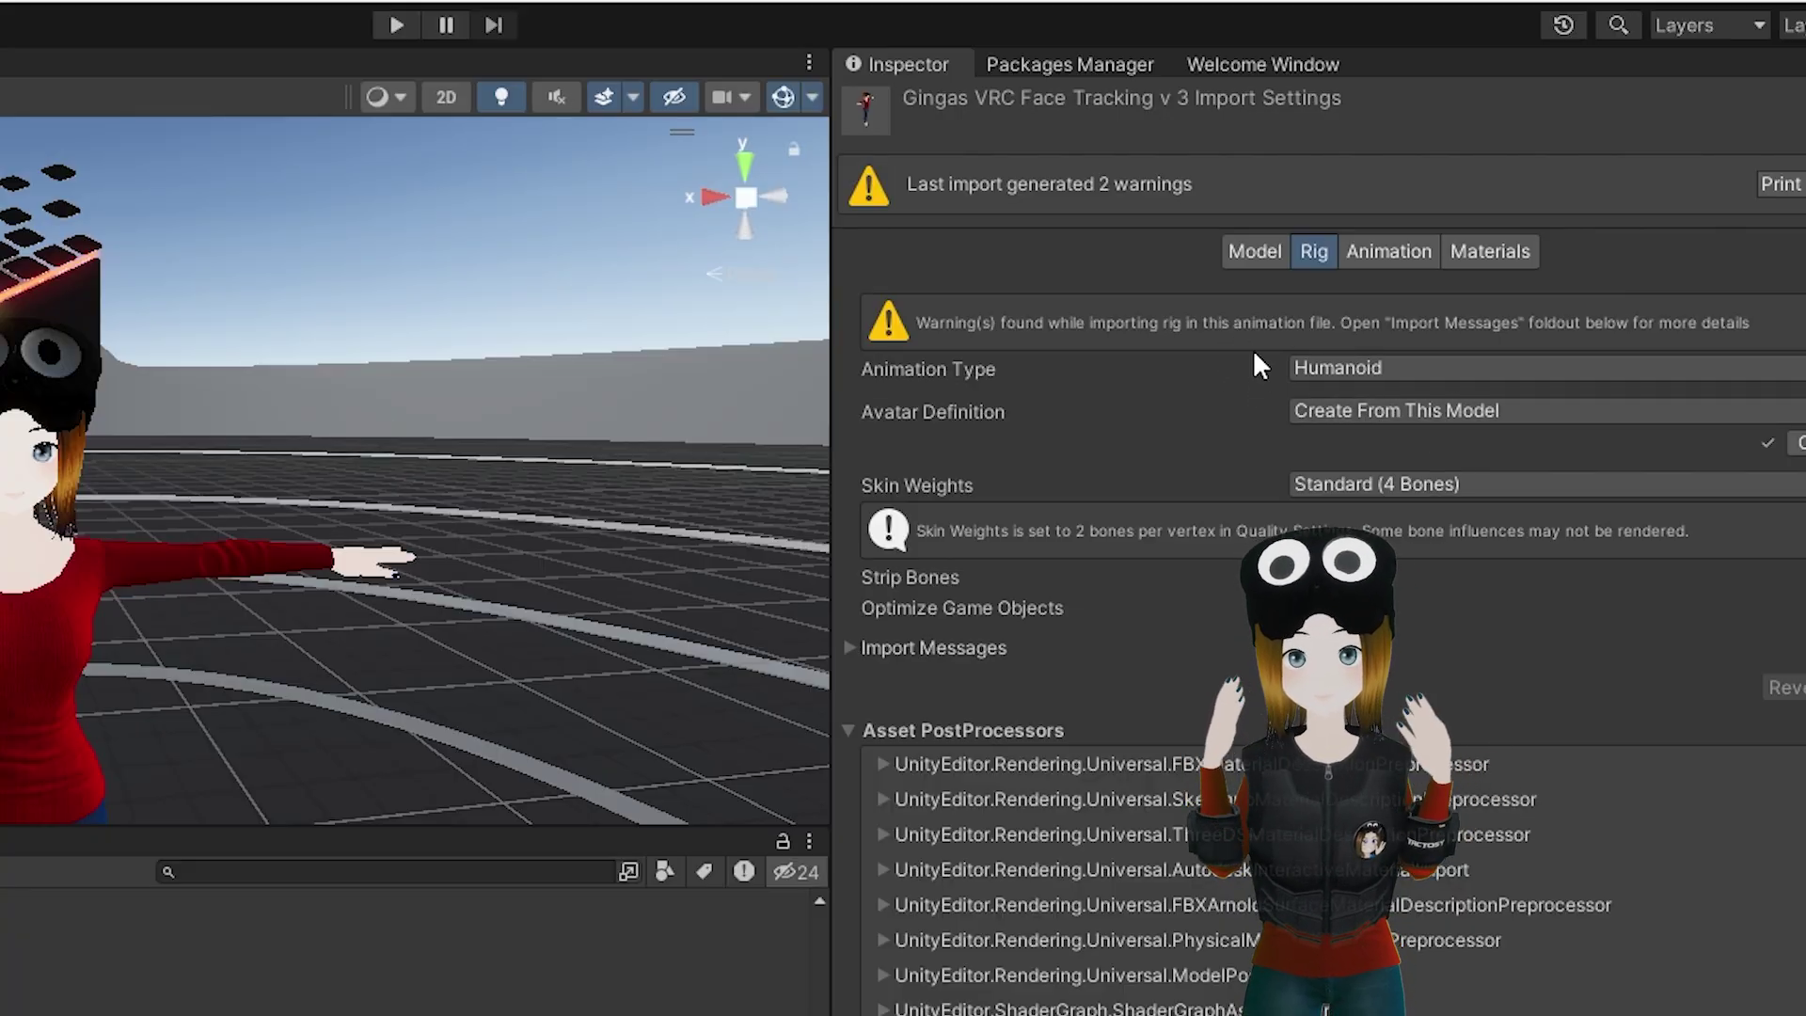
# Place the Gingas VRC Face Tracking v3 model in the scene beside the sample girl avatar
pyautogui.moveTo(410, 847); pyautogui.dragTo(738, 635)
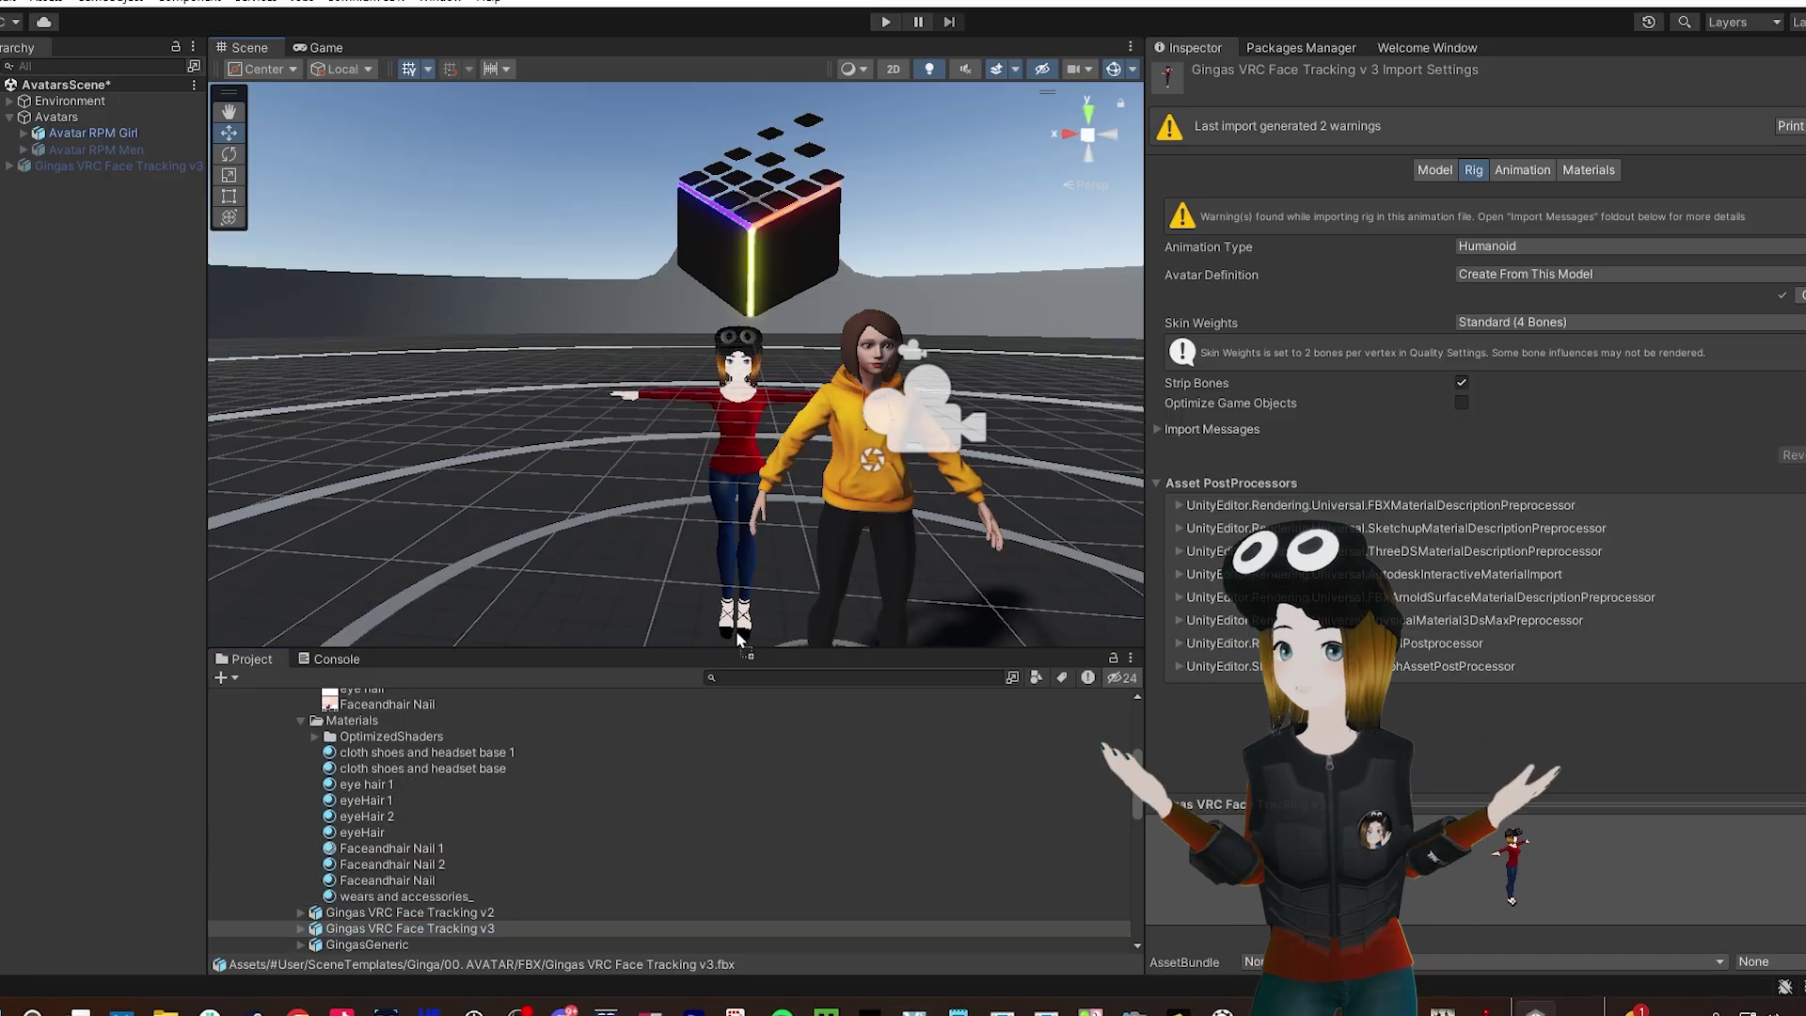
pyautogui.moveTo(995, 551); pyautogui.dragTo(1057, 568, button='right')
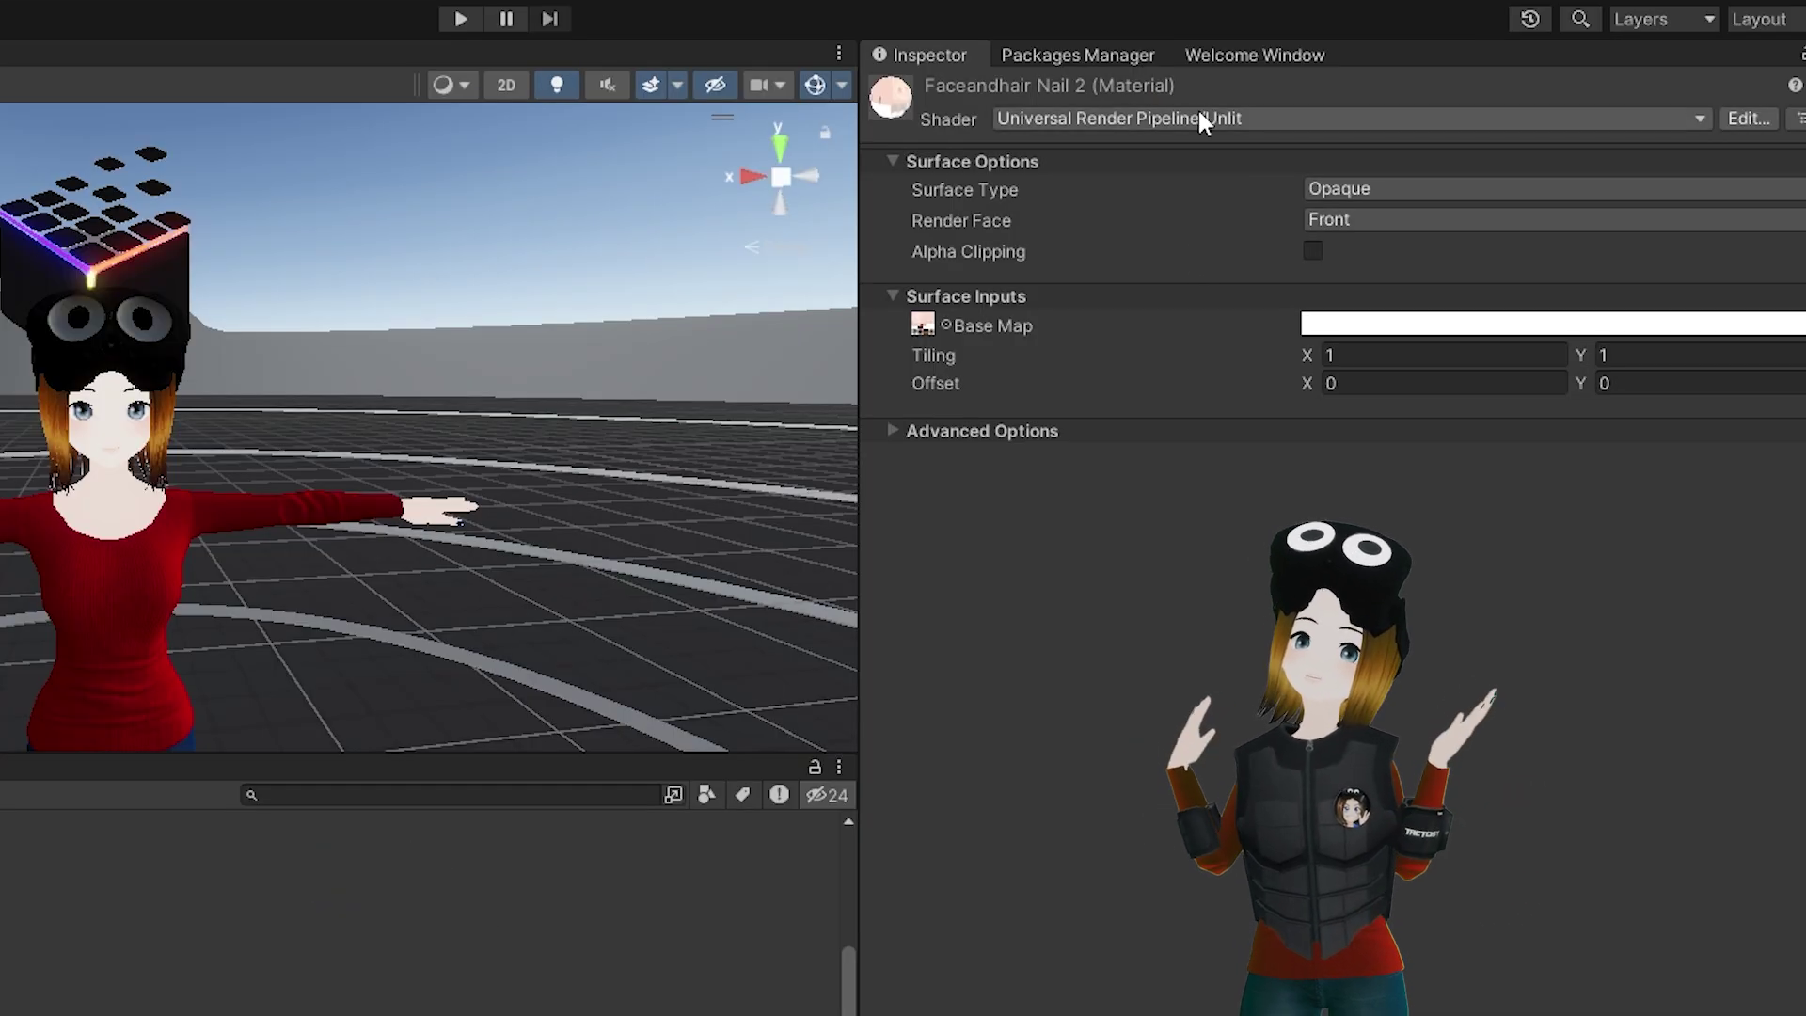
# Set the Faceandhair Nail 2 material's shader to Universal Render Pipeline/Unlit and open its Base Map texture selection
pyautogui.click(1200, 115)
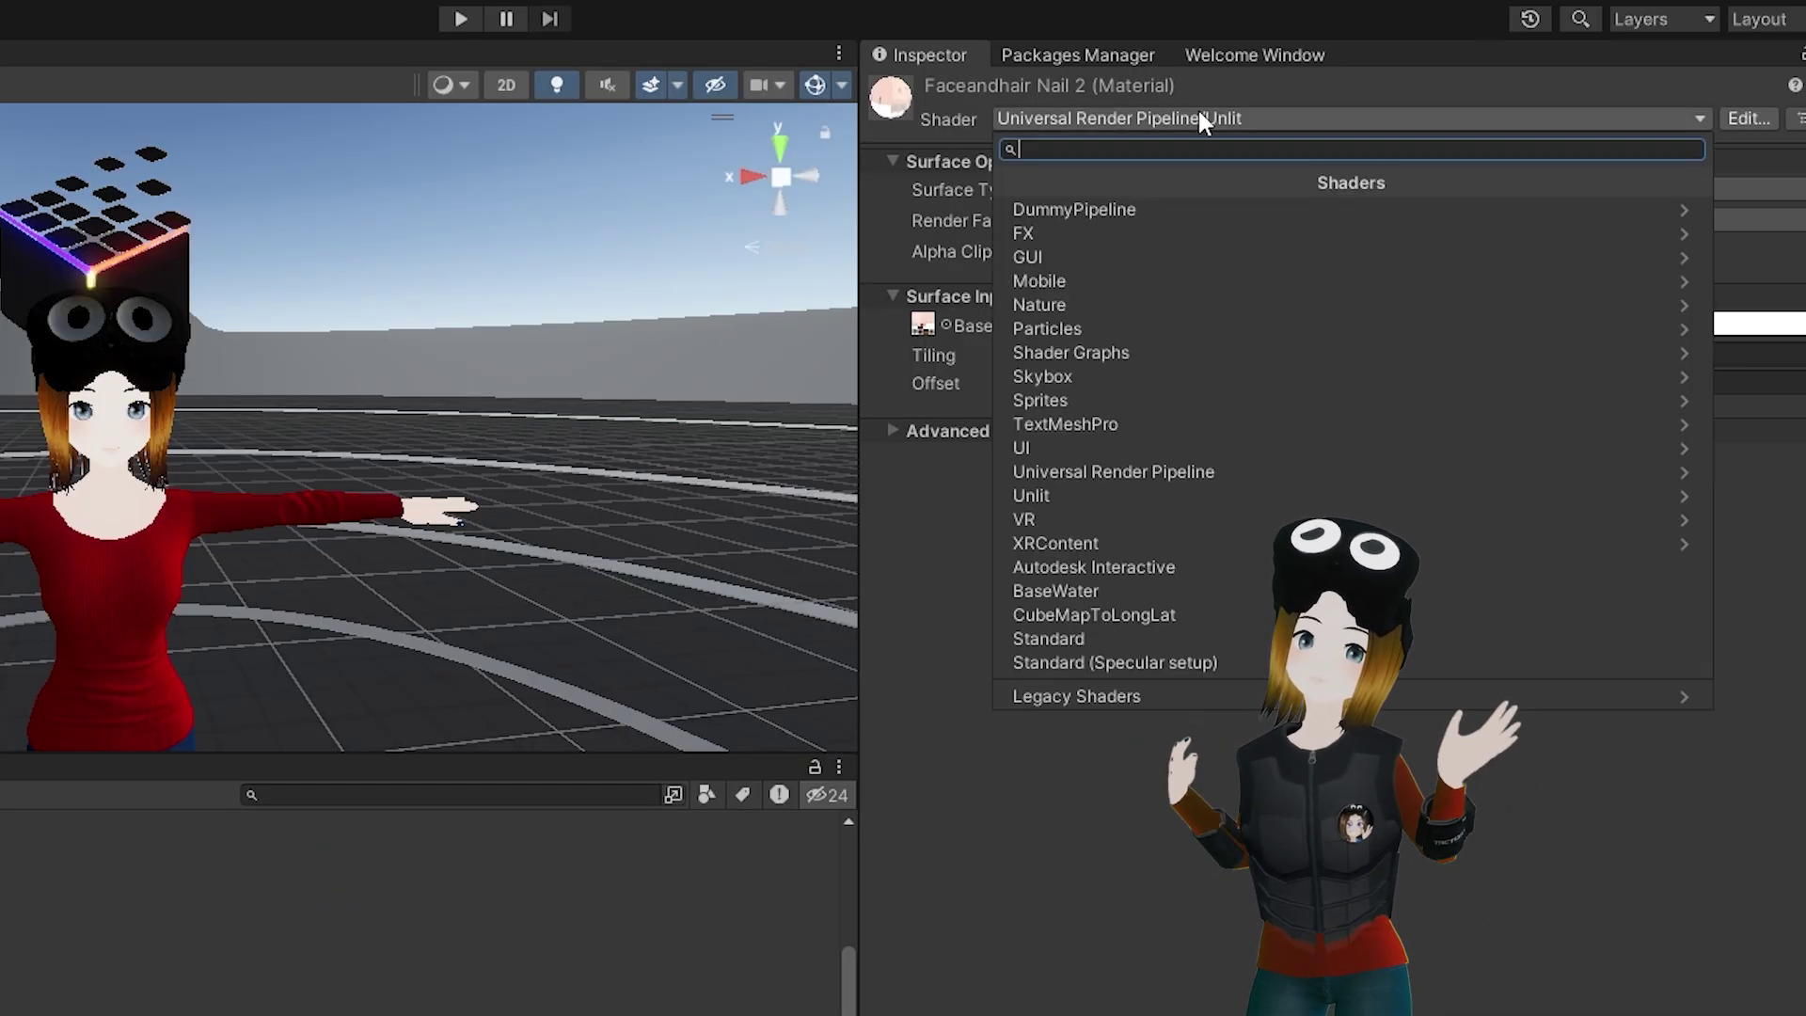
pyautogui.click(1096, 473)
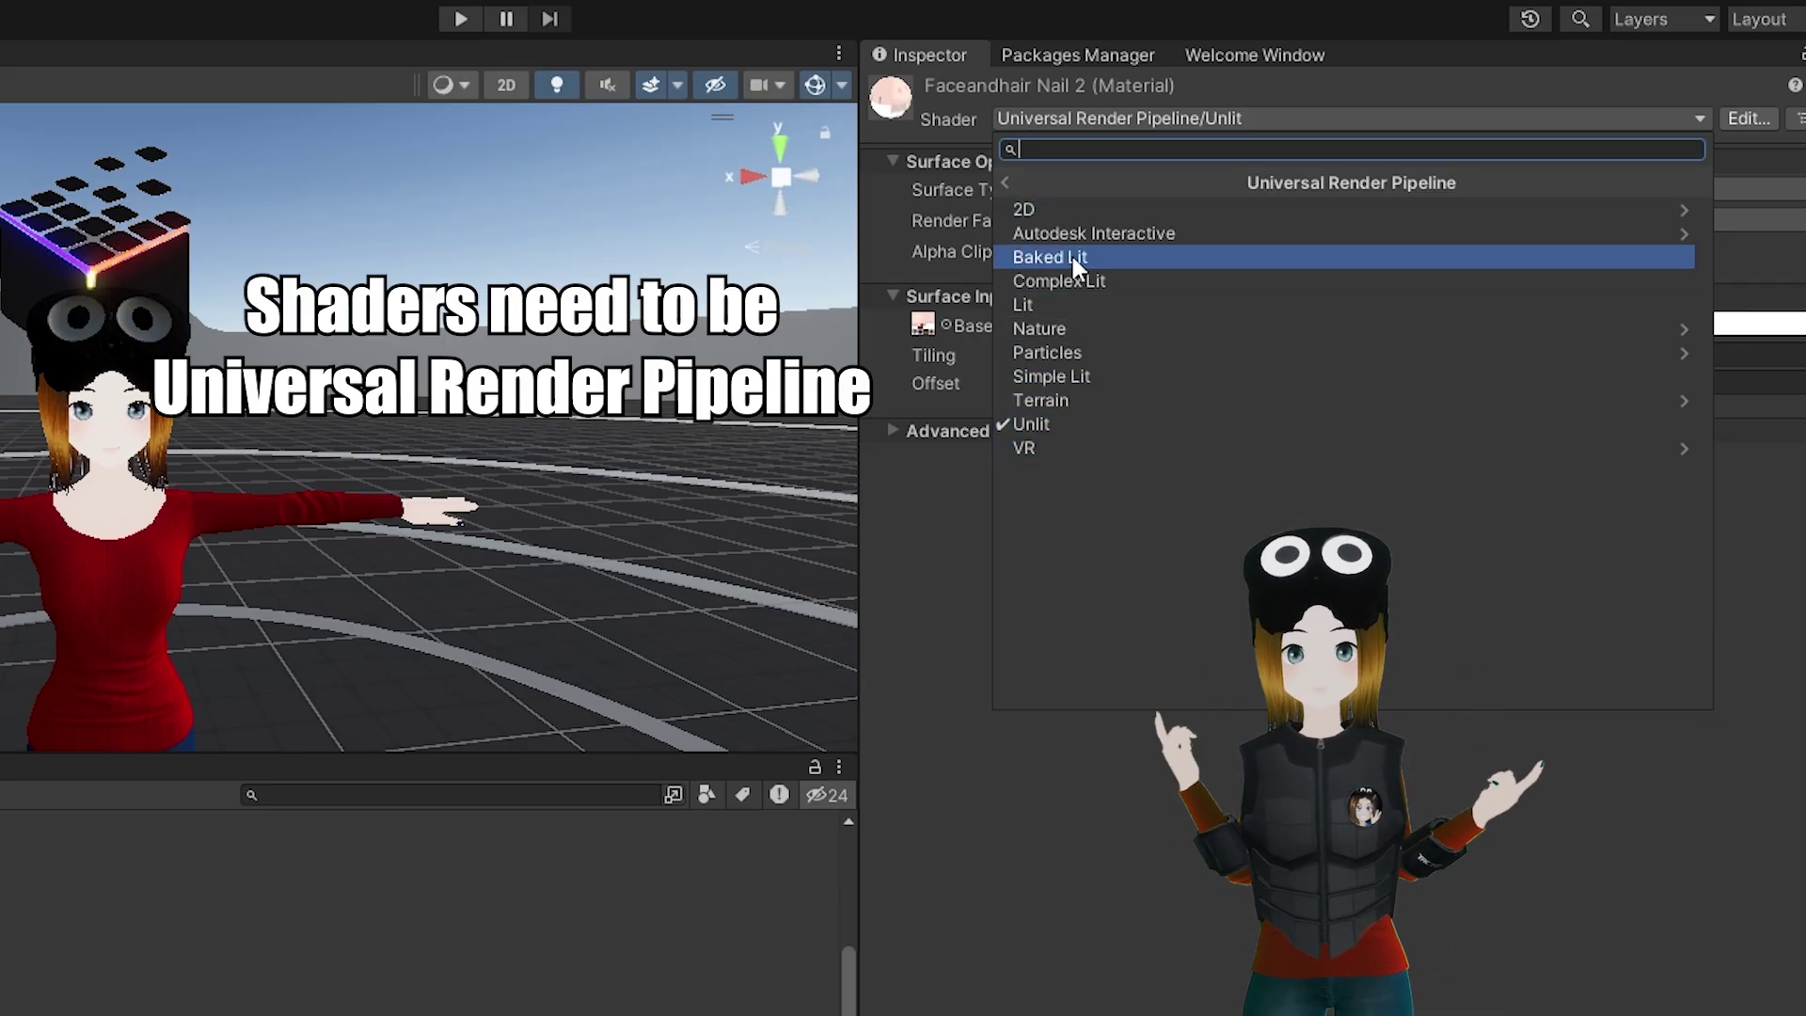
pyautogui.click(1044, 424)
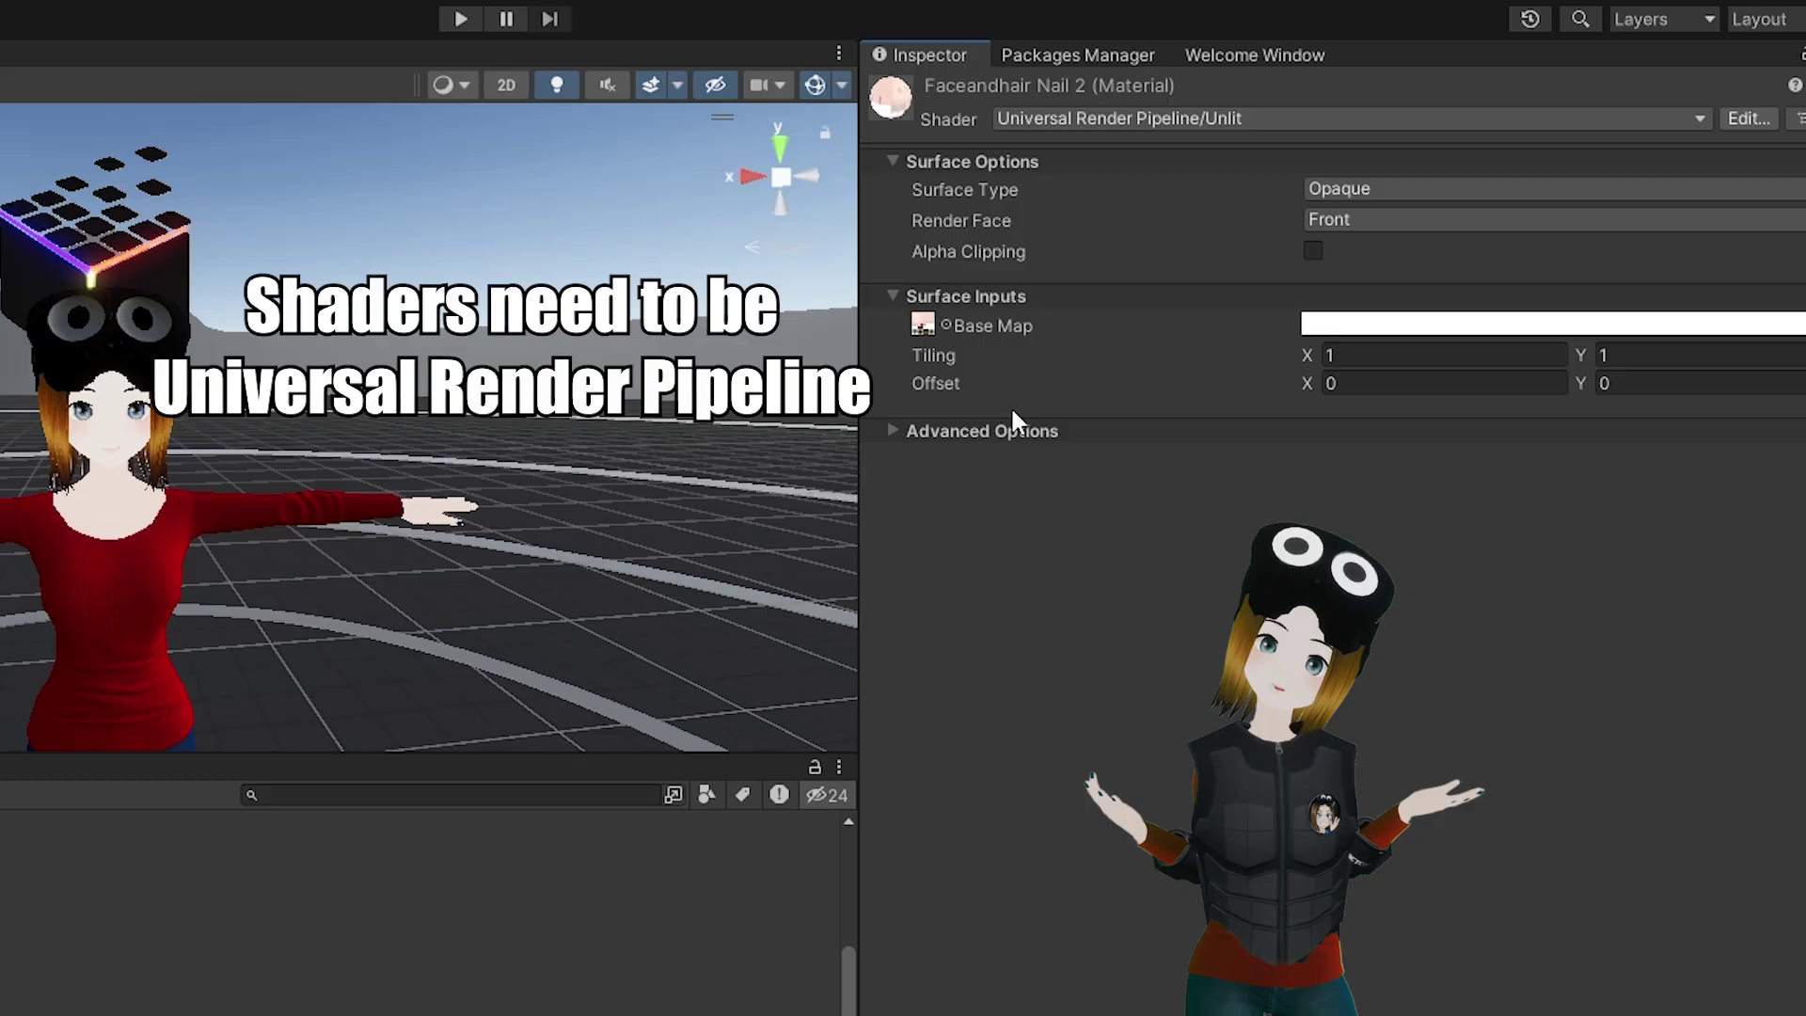
pyautogui.click(946, 326)
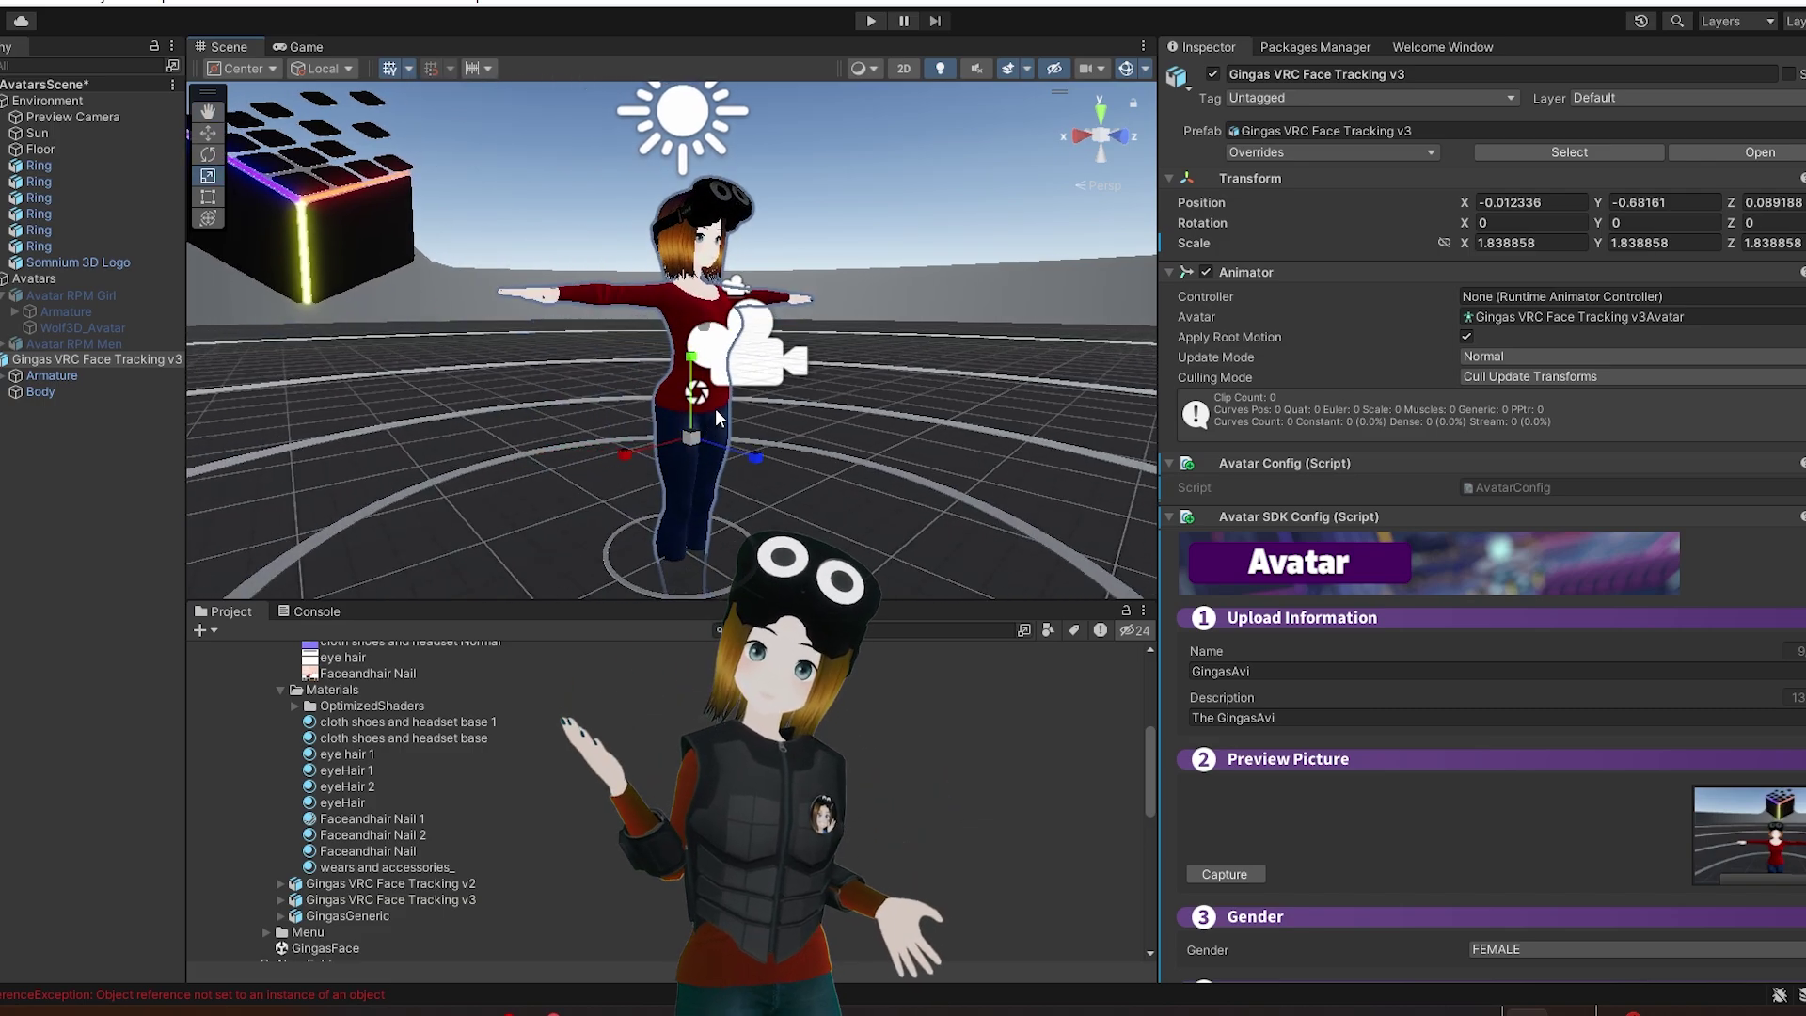
# Move the Gingas VRC Face Tracking v3 avatar slightly upward in the scene
pyautogui.press('w')
pyautogui.moveTo(689, 361); pyautogui.dragTo(691, 309)
pyautogui.scroll(4, 725, 320)
pyautogui.moveTo(725, 328); pyautogui.dragTo(649, 193, button='right')
pyautogui.moveTo(649, 193); pyautogui.dragTo(683, 308, button='middle')
pyautogui.keyDown('alt'); pyautogui.moveTo(683, 308); pyautogui.dragTo(669, 304); pyautogui.keyUp('alt')
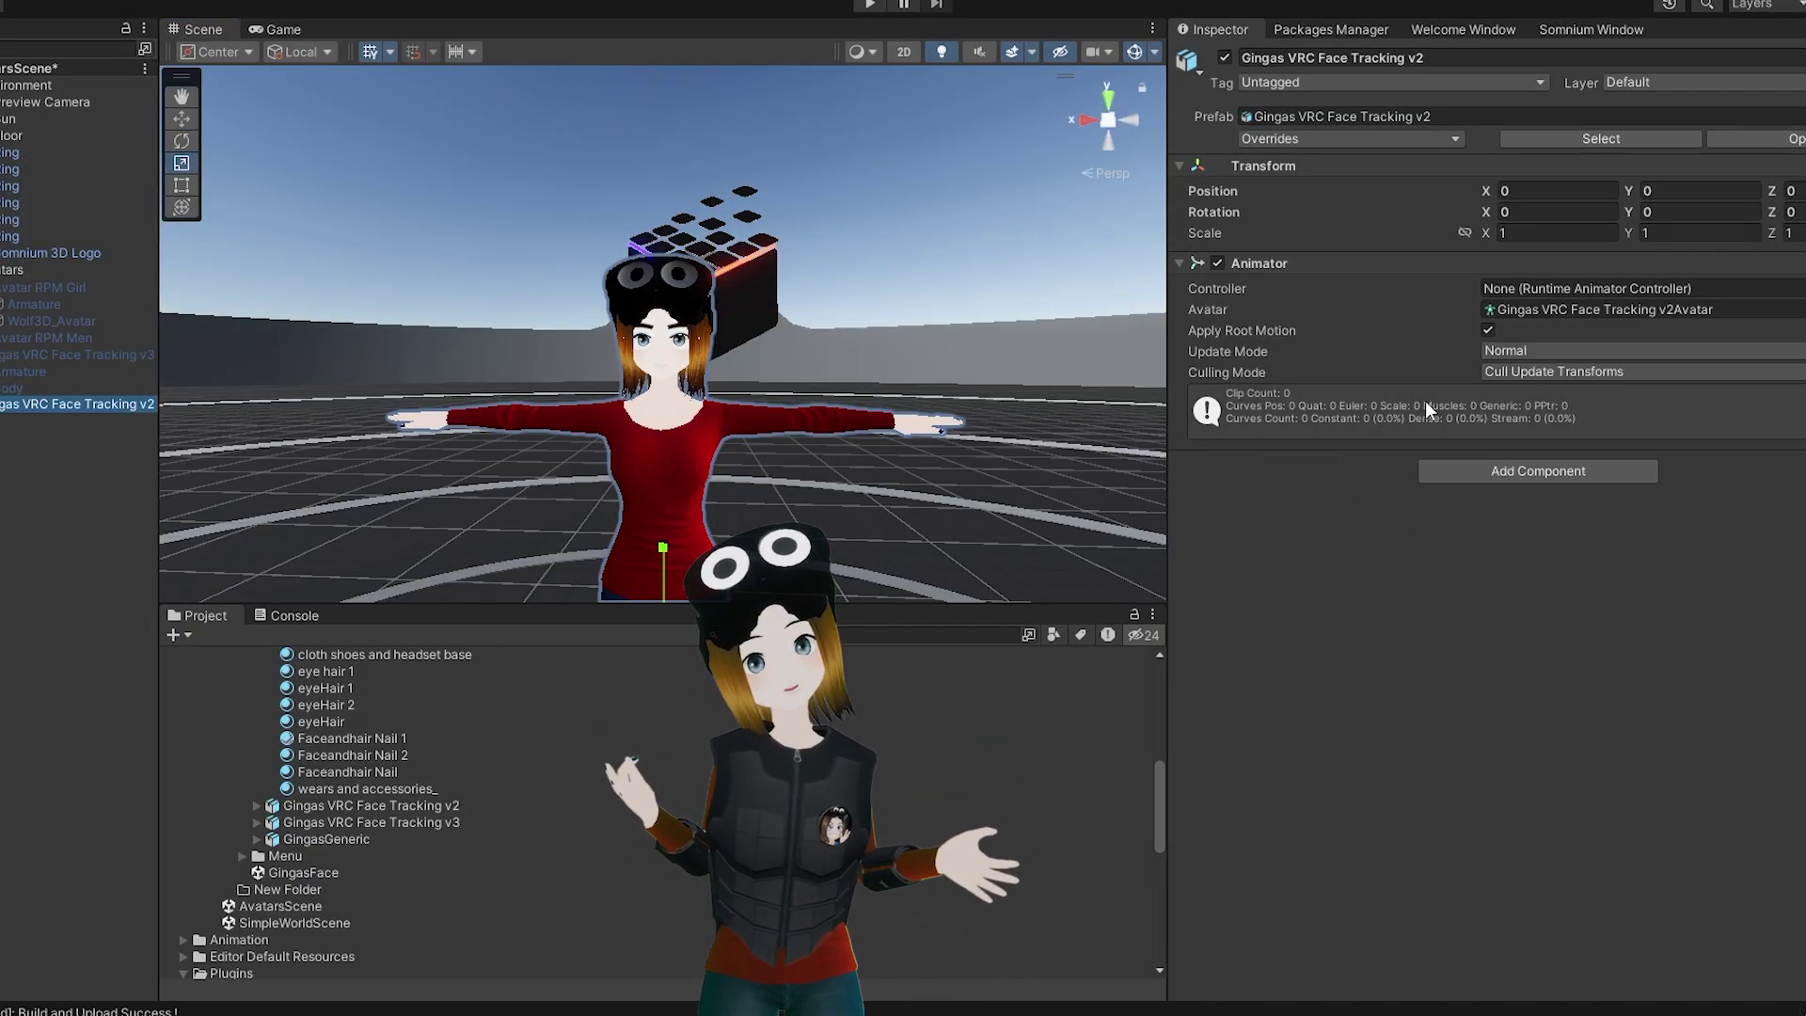
# Add the Avatar SDK Config component to the Gingas VRC Face Tracking v2 avatar
pyautogui.click(1539, 474)
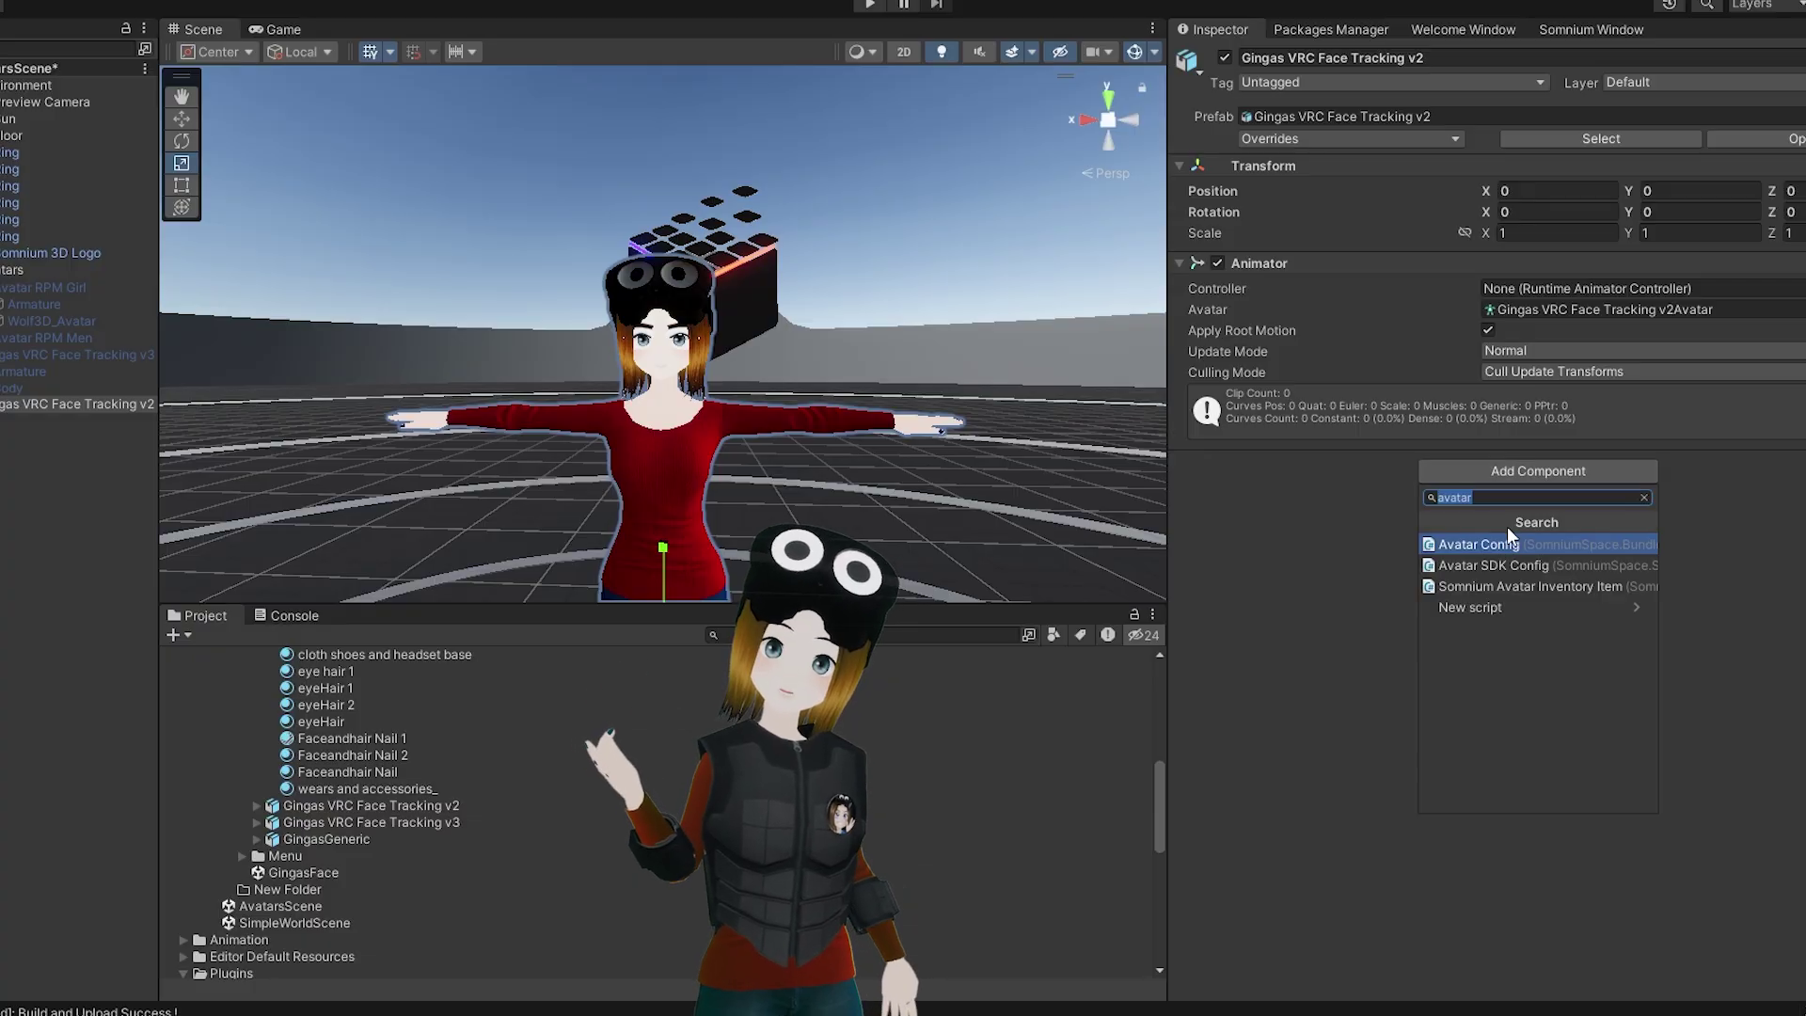
pyautogui.click(1488, 565)
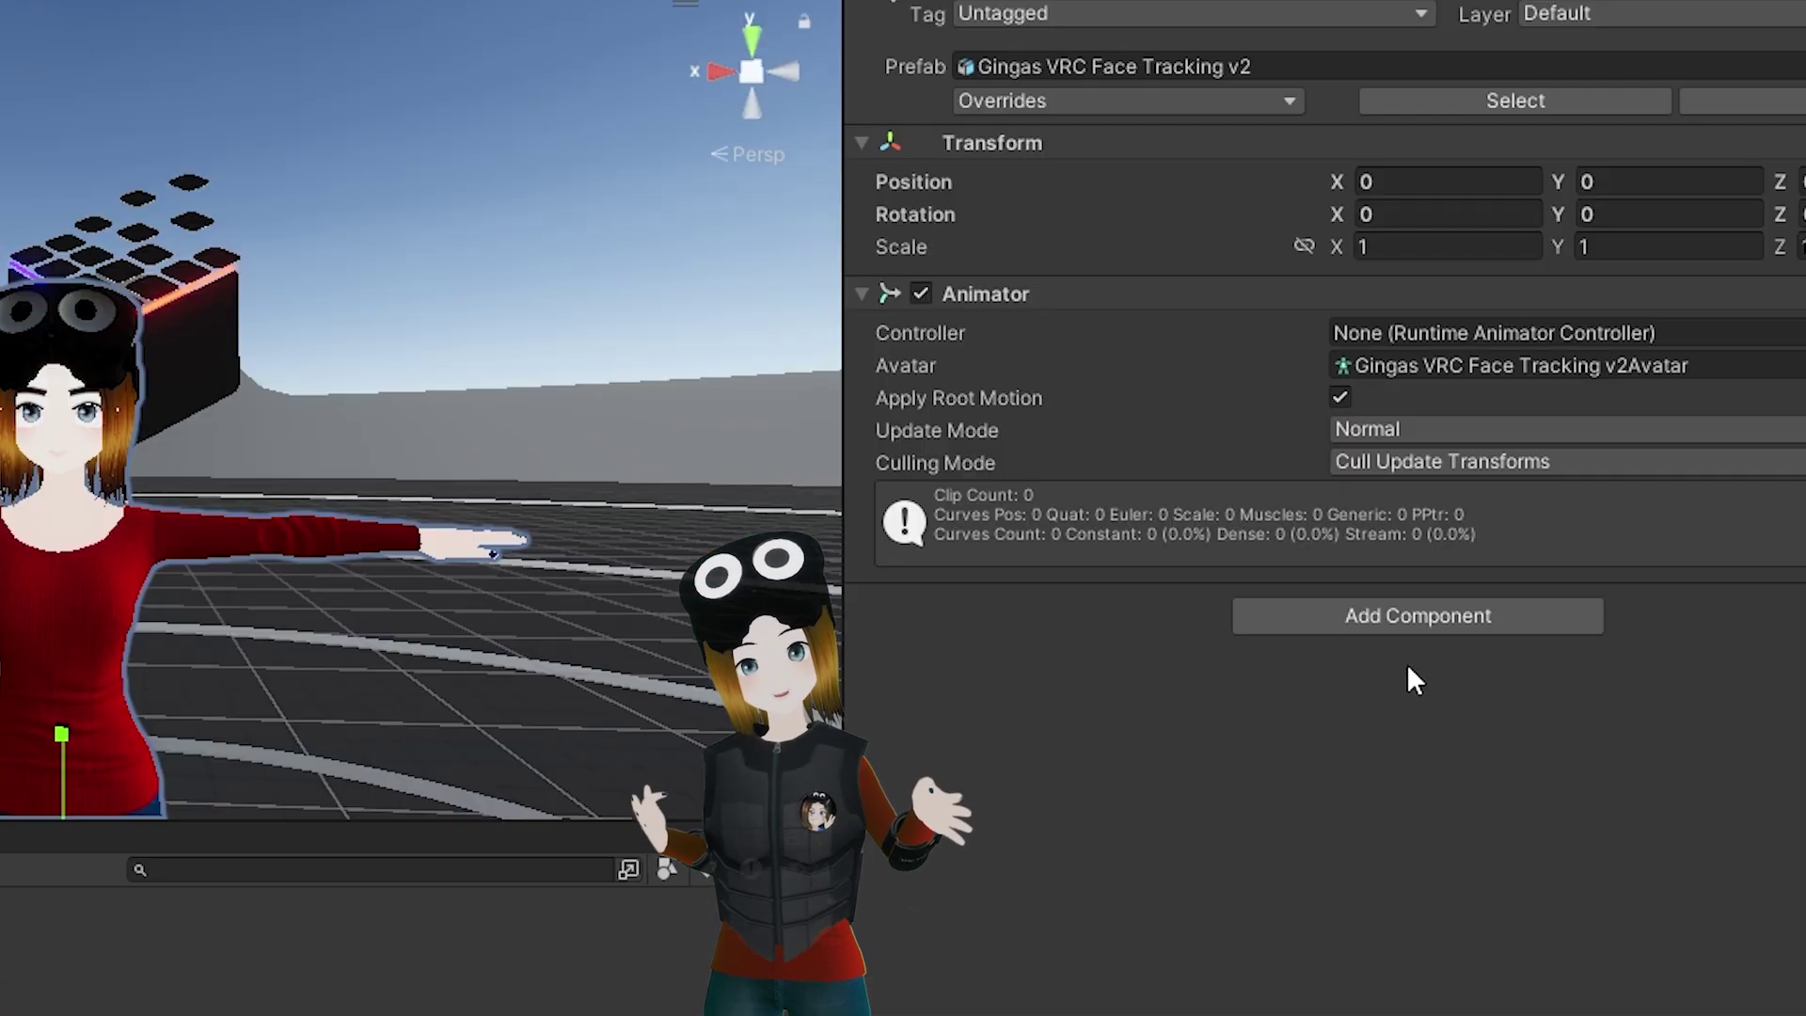
# Add the Avatar SDK Config component to the avatar and fill in the name GingasAvi and description The GingasAVI
pyautogui.click(1420, 618)
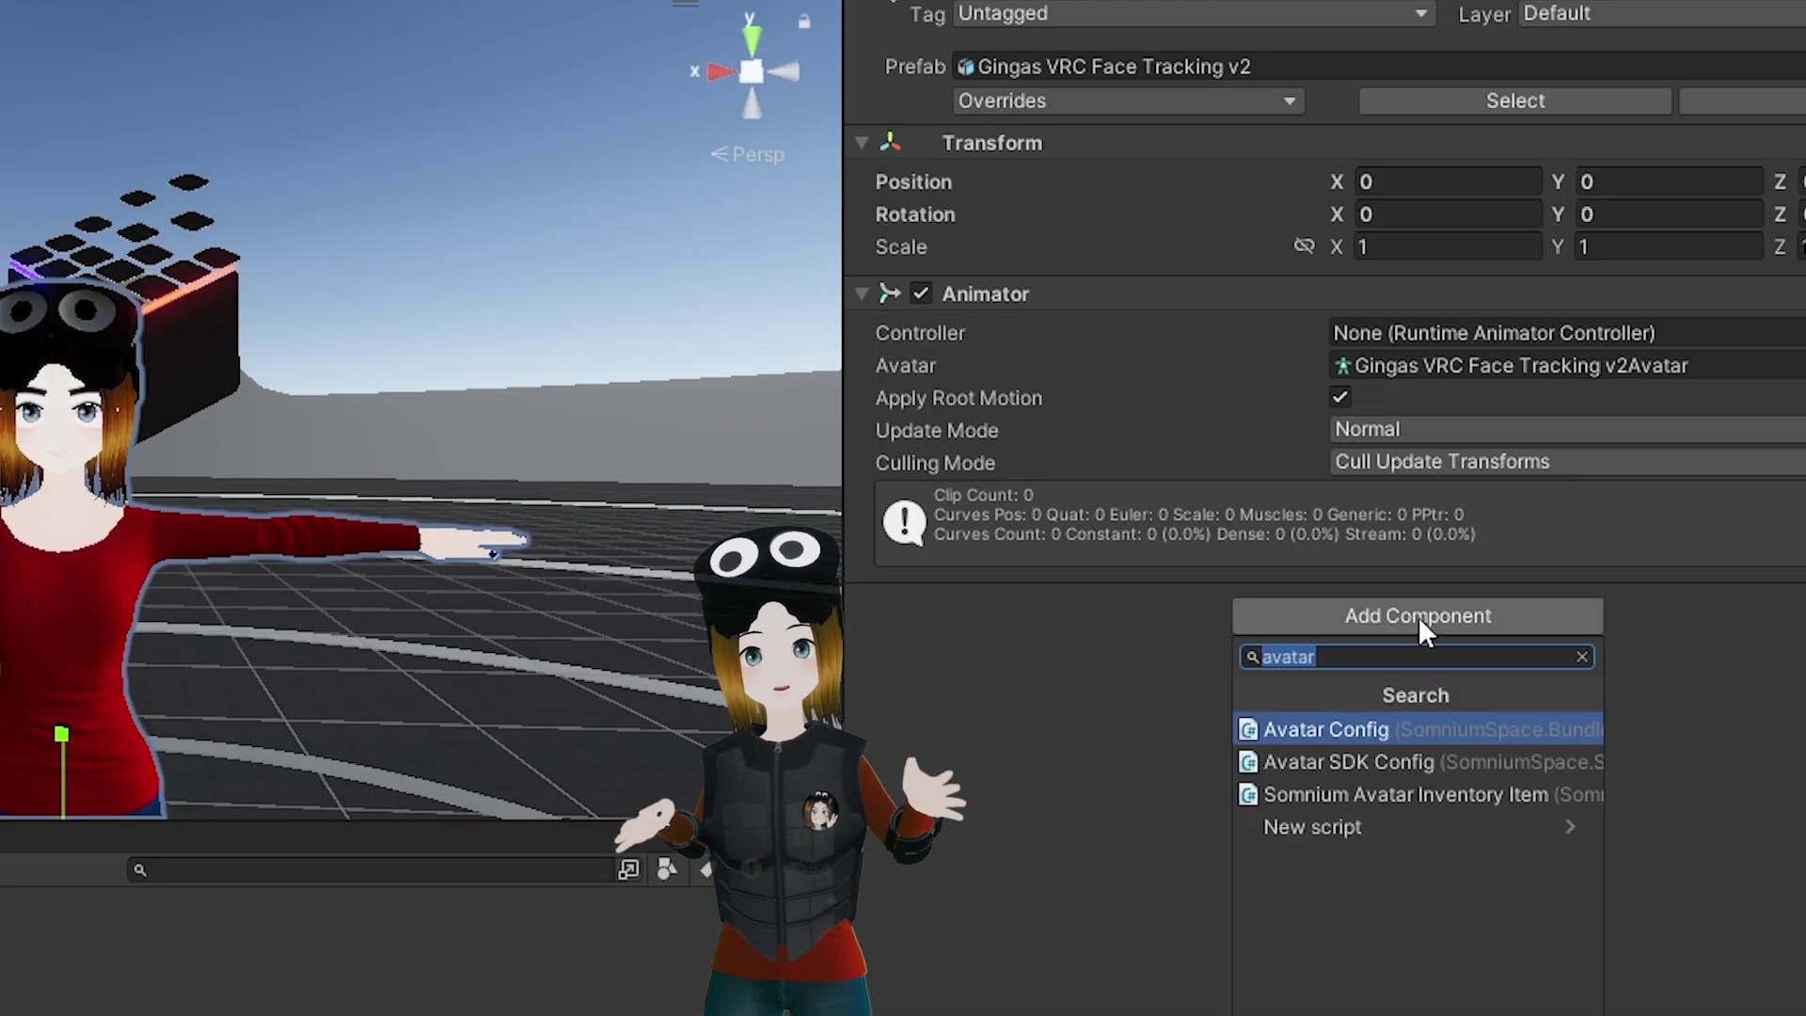
pyautogui.click(1341, 758)
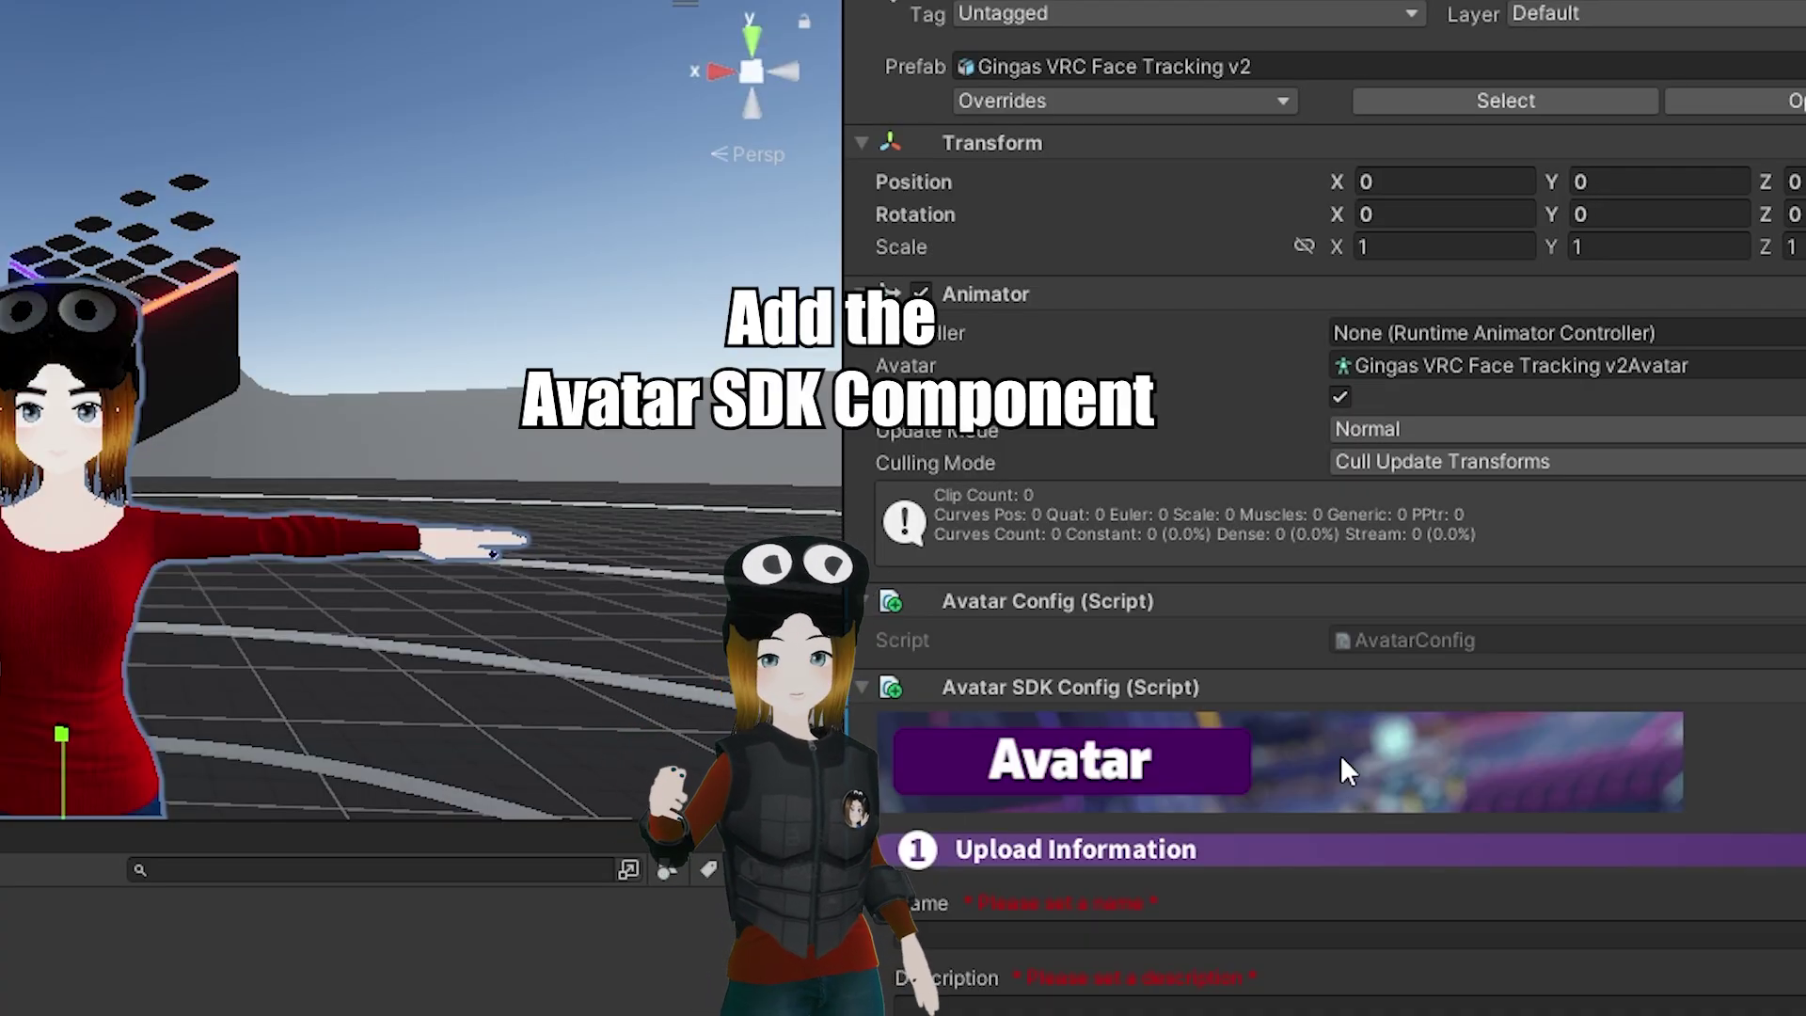
pyautogui.click(970, 934)
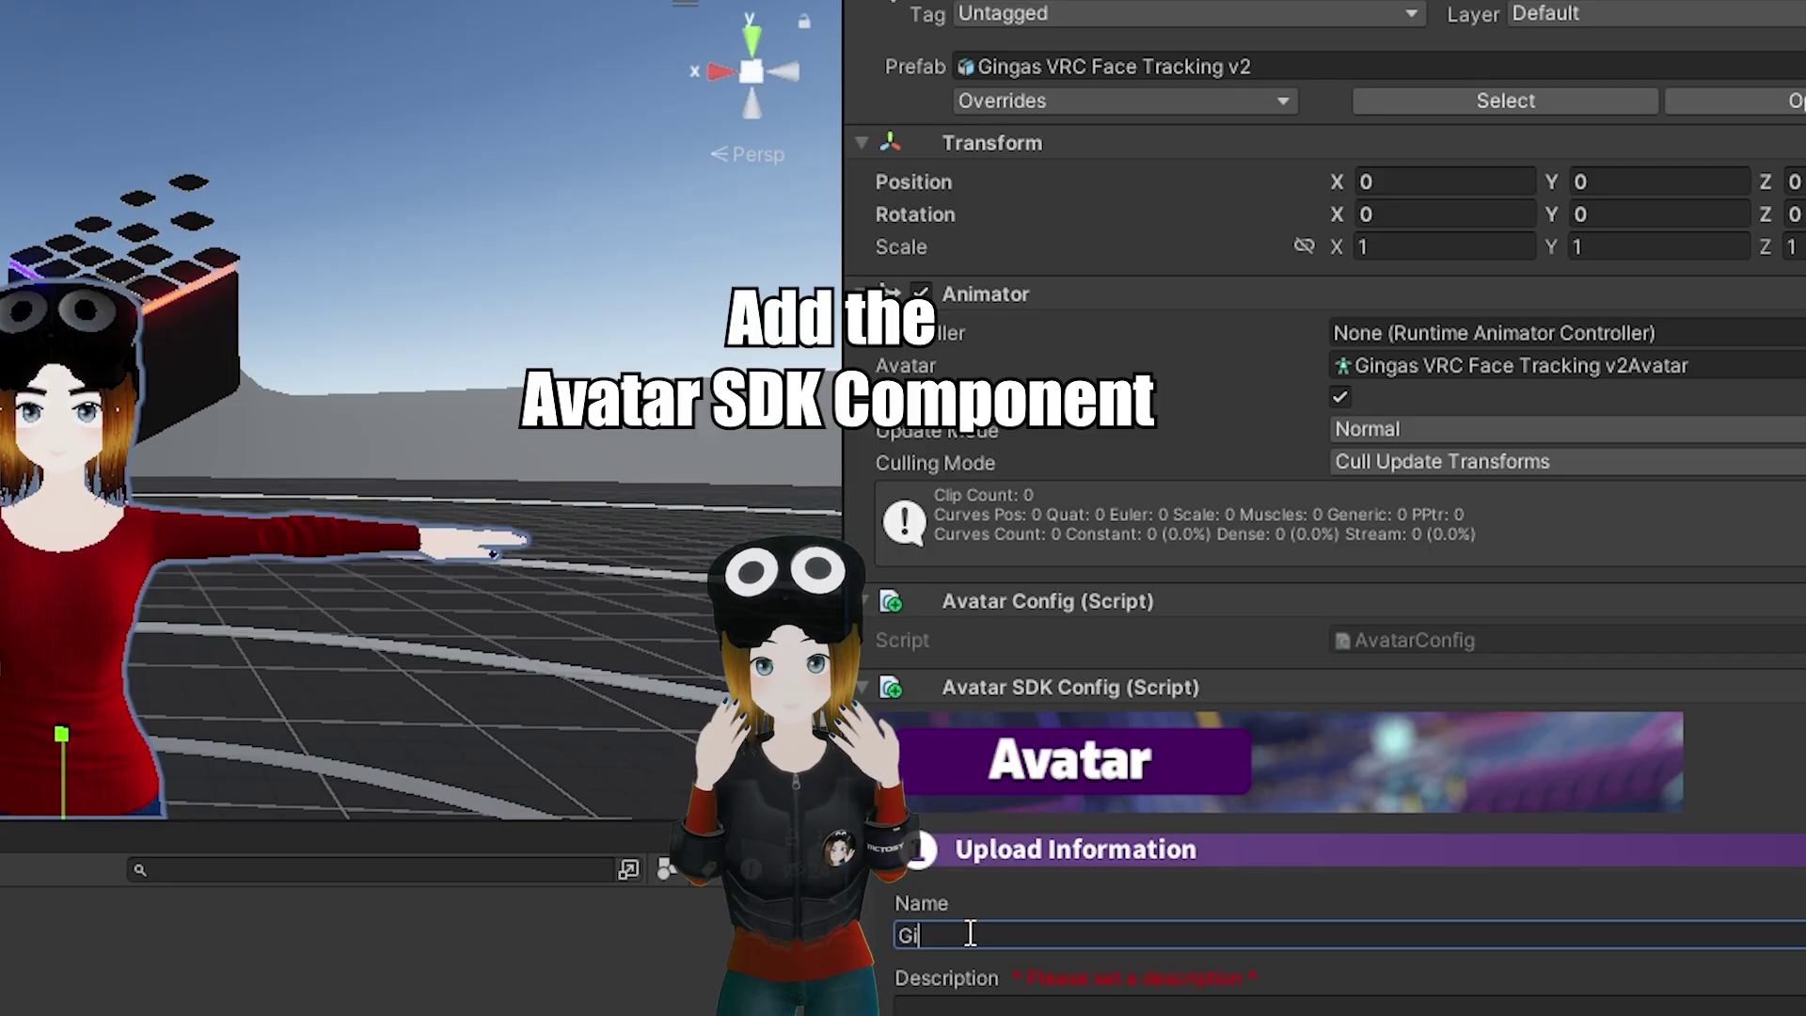
pyautogui.write('GingasAvi')
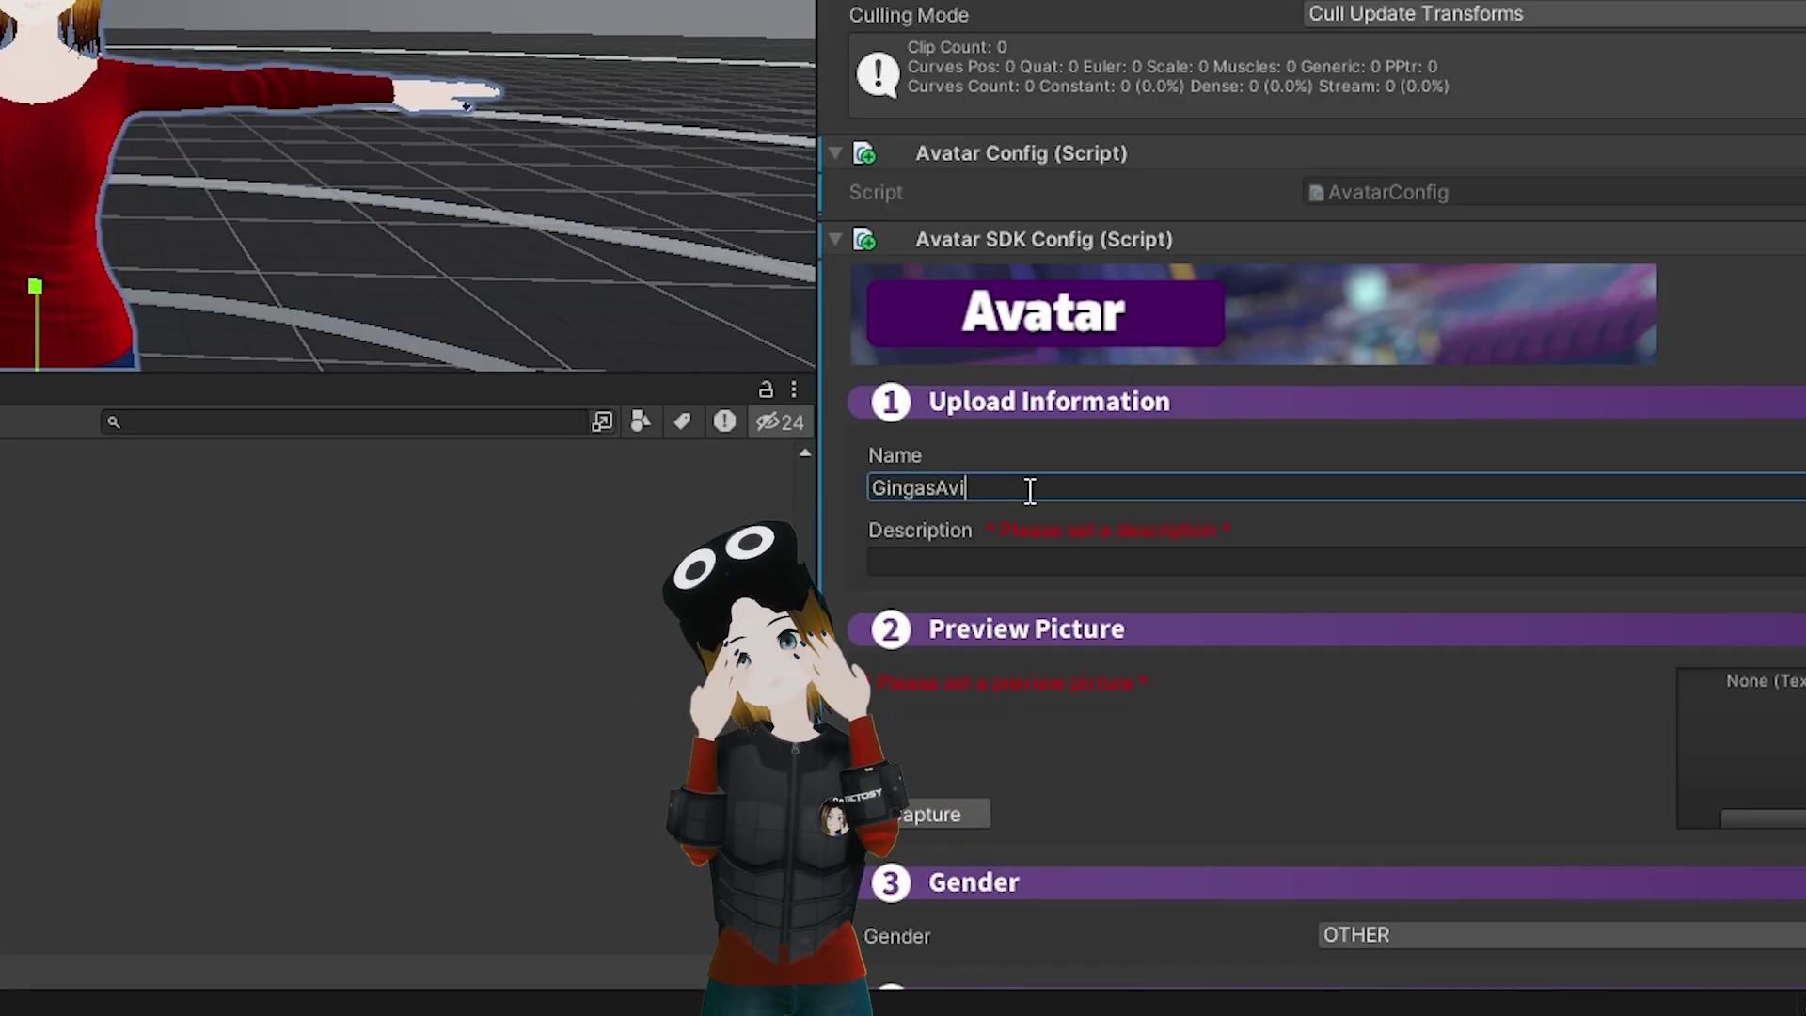
pyautogui.click(967, 1006)
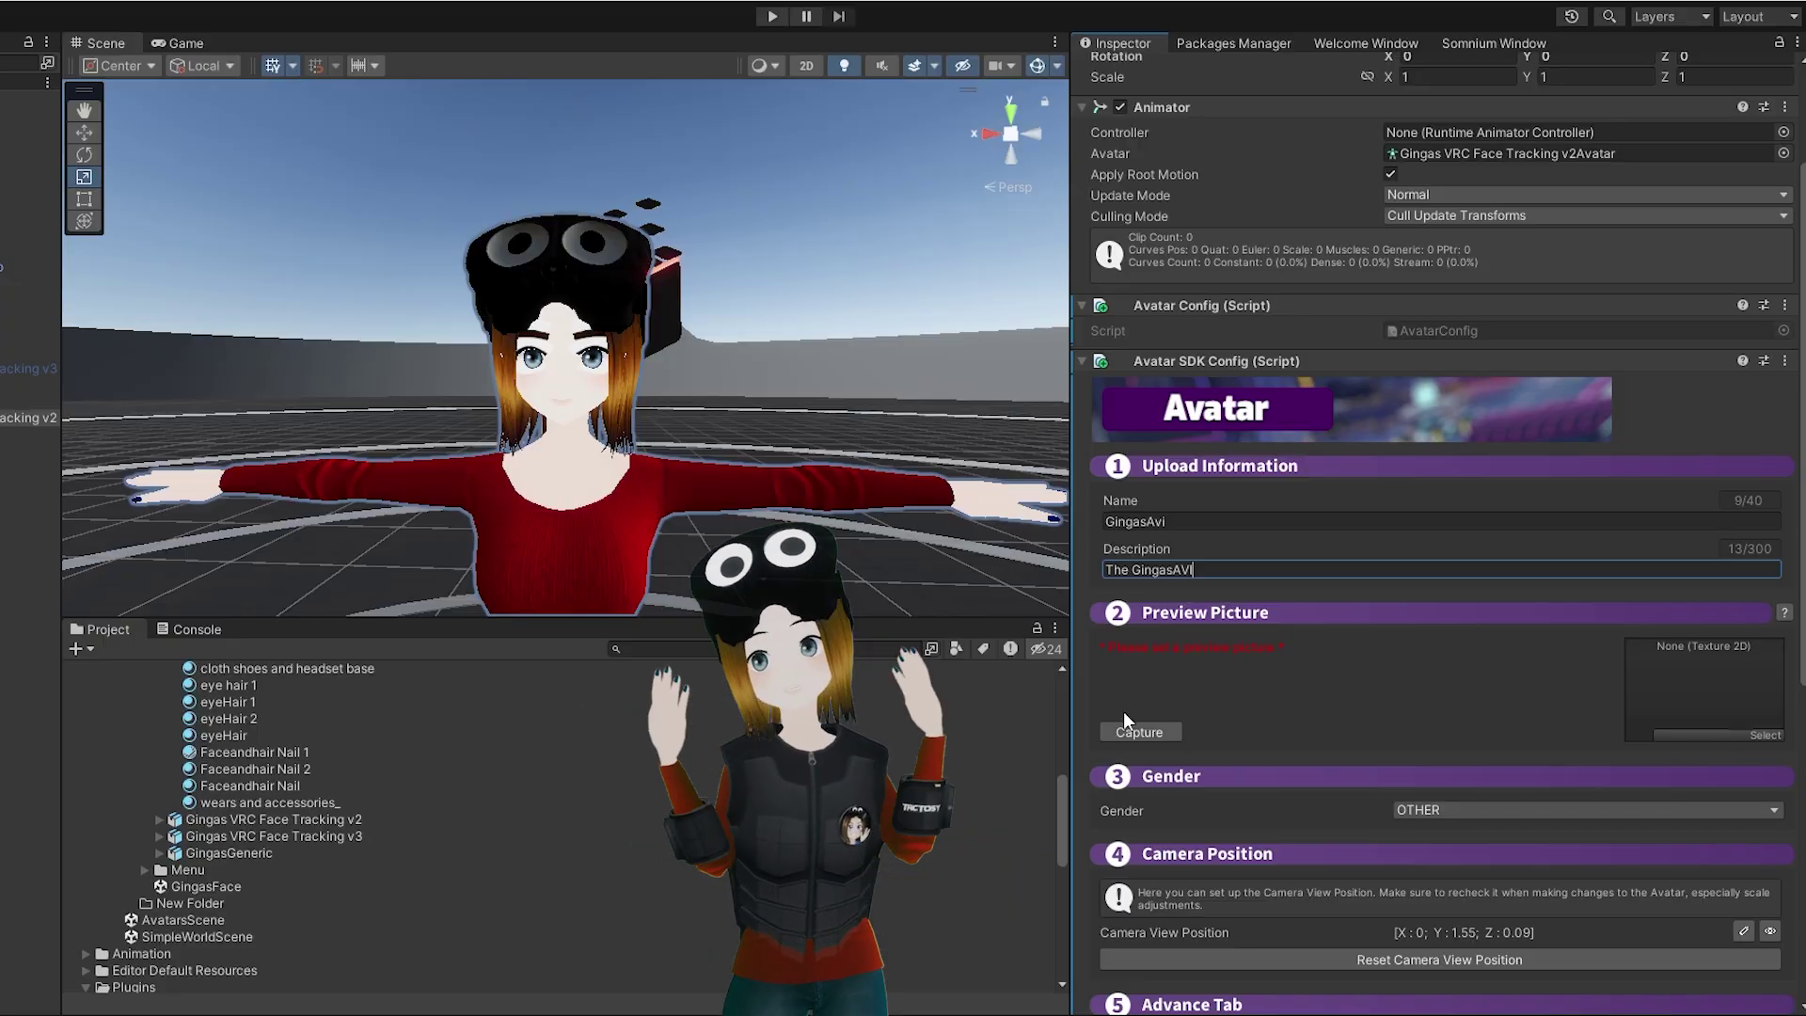
# Capture the avatar's preview picture from the scene and open its camera view position for editing
pyautogui.click(1131, 730)
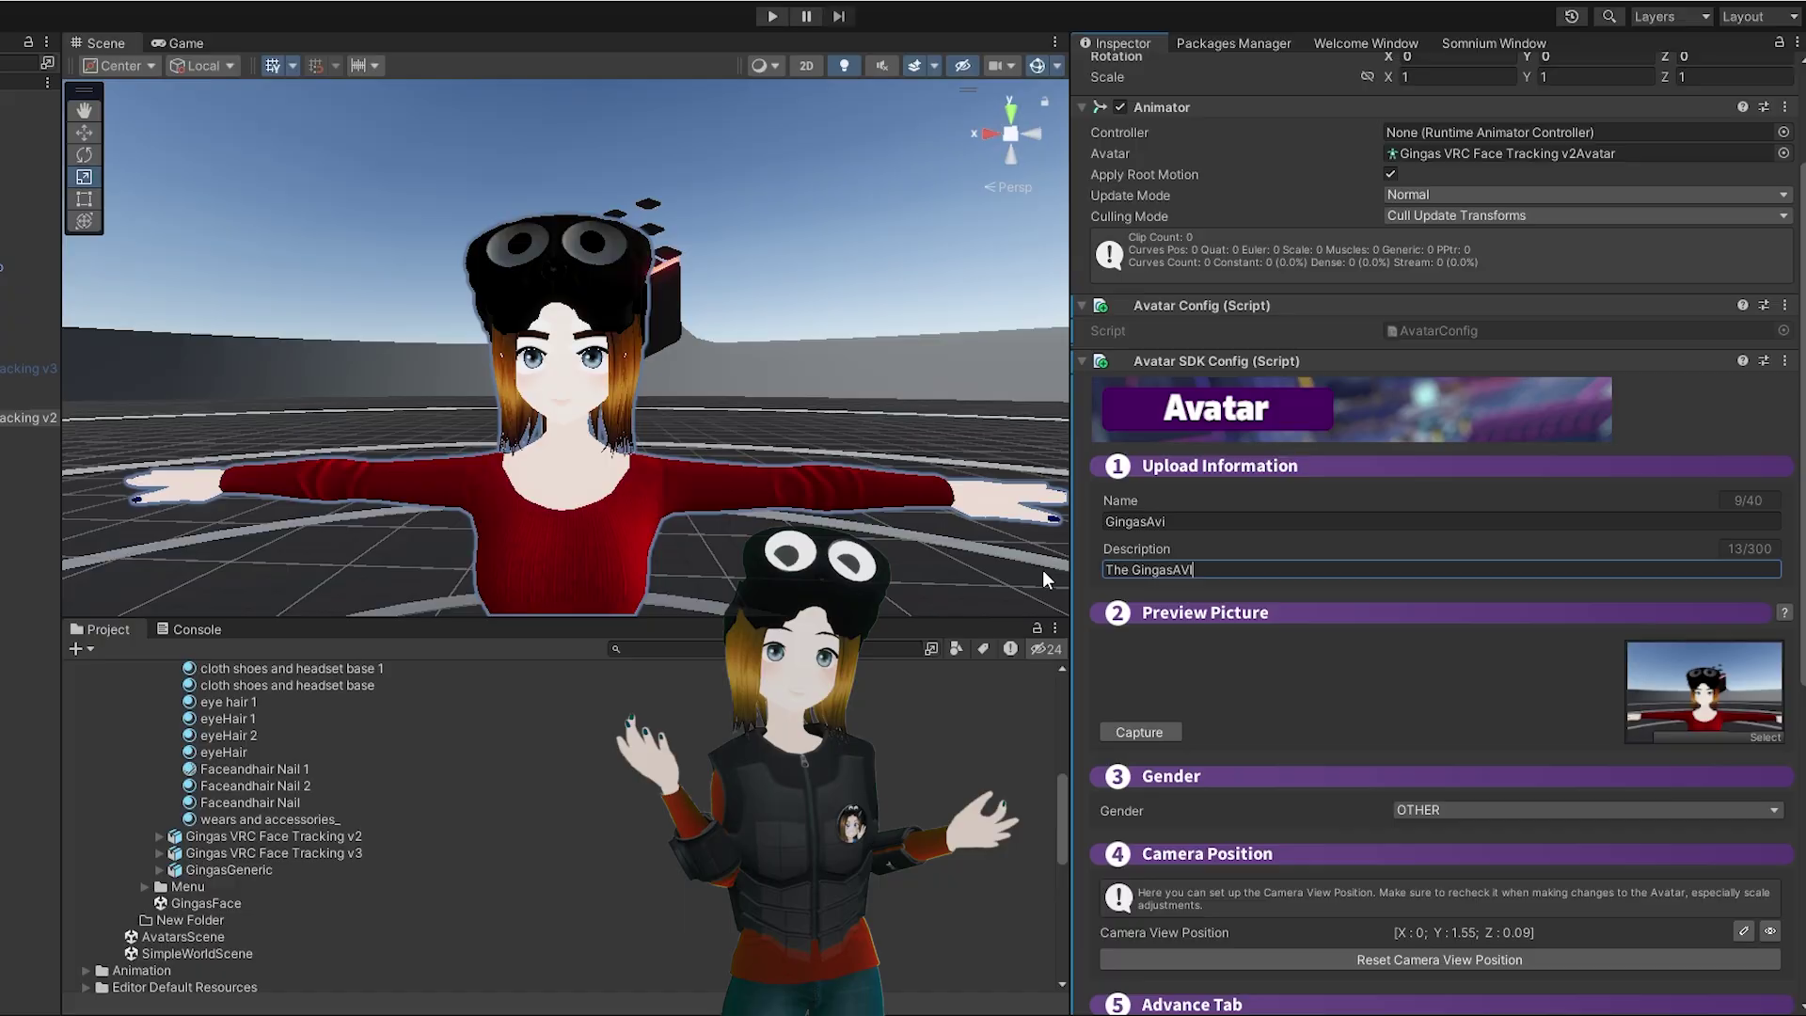
pyautogui.click(1403, 792)
pyautogui.click(1369, 434)
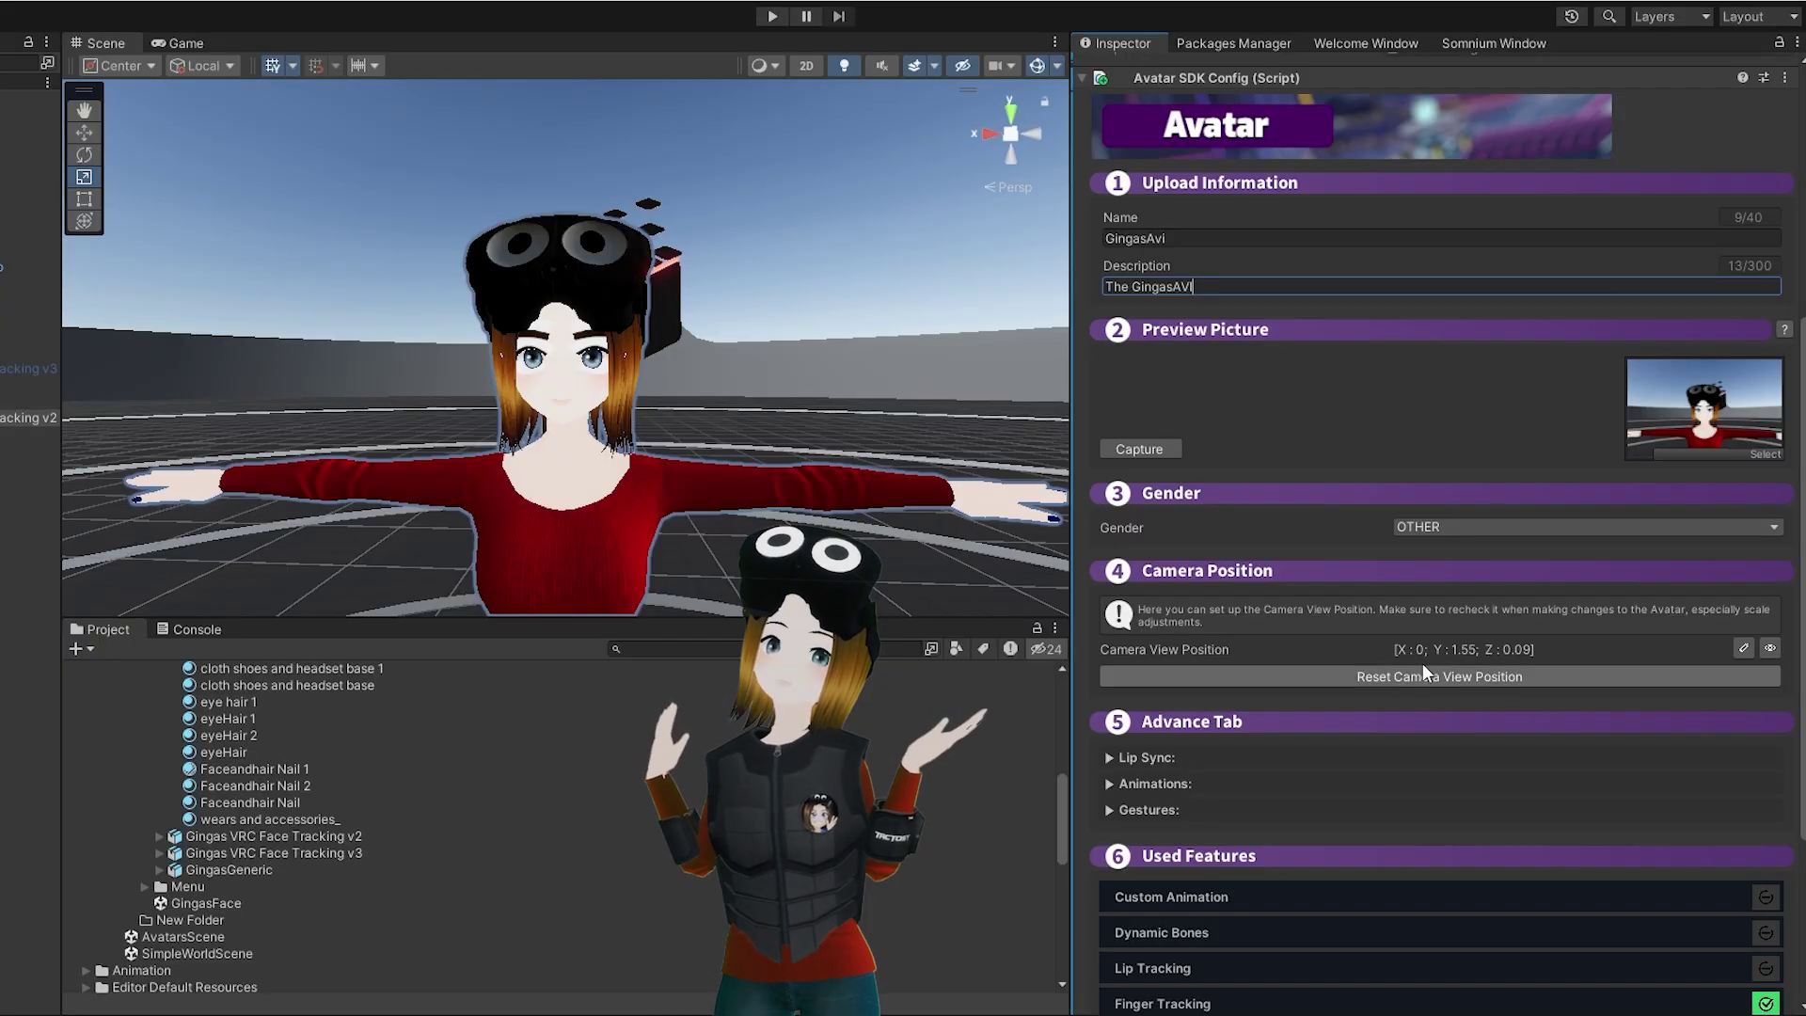
pyautogui.click(1745, 648)
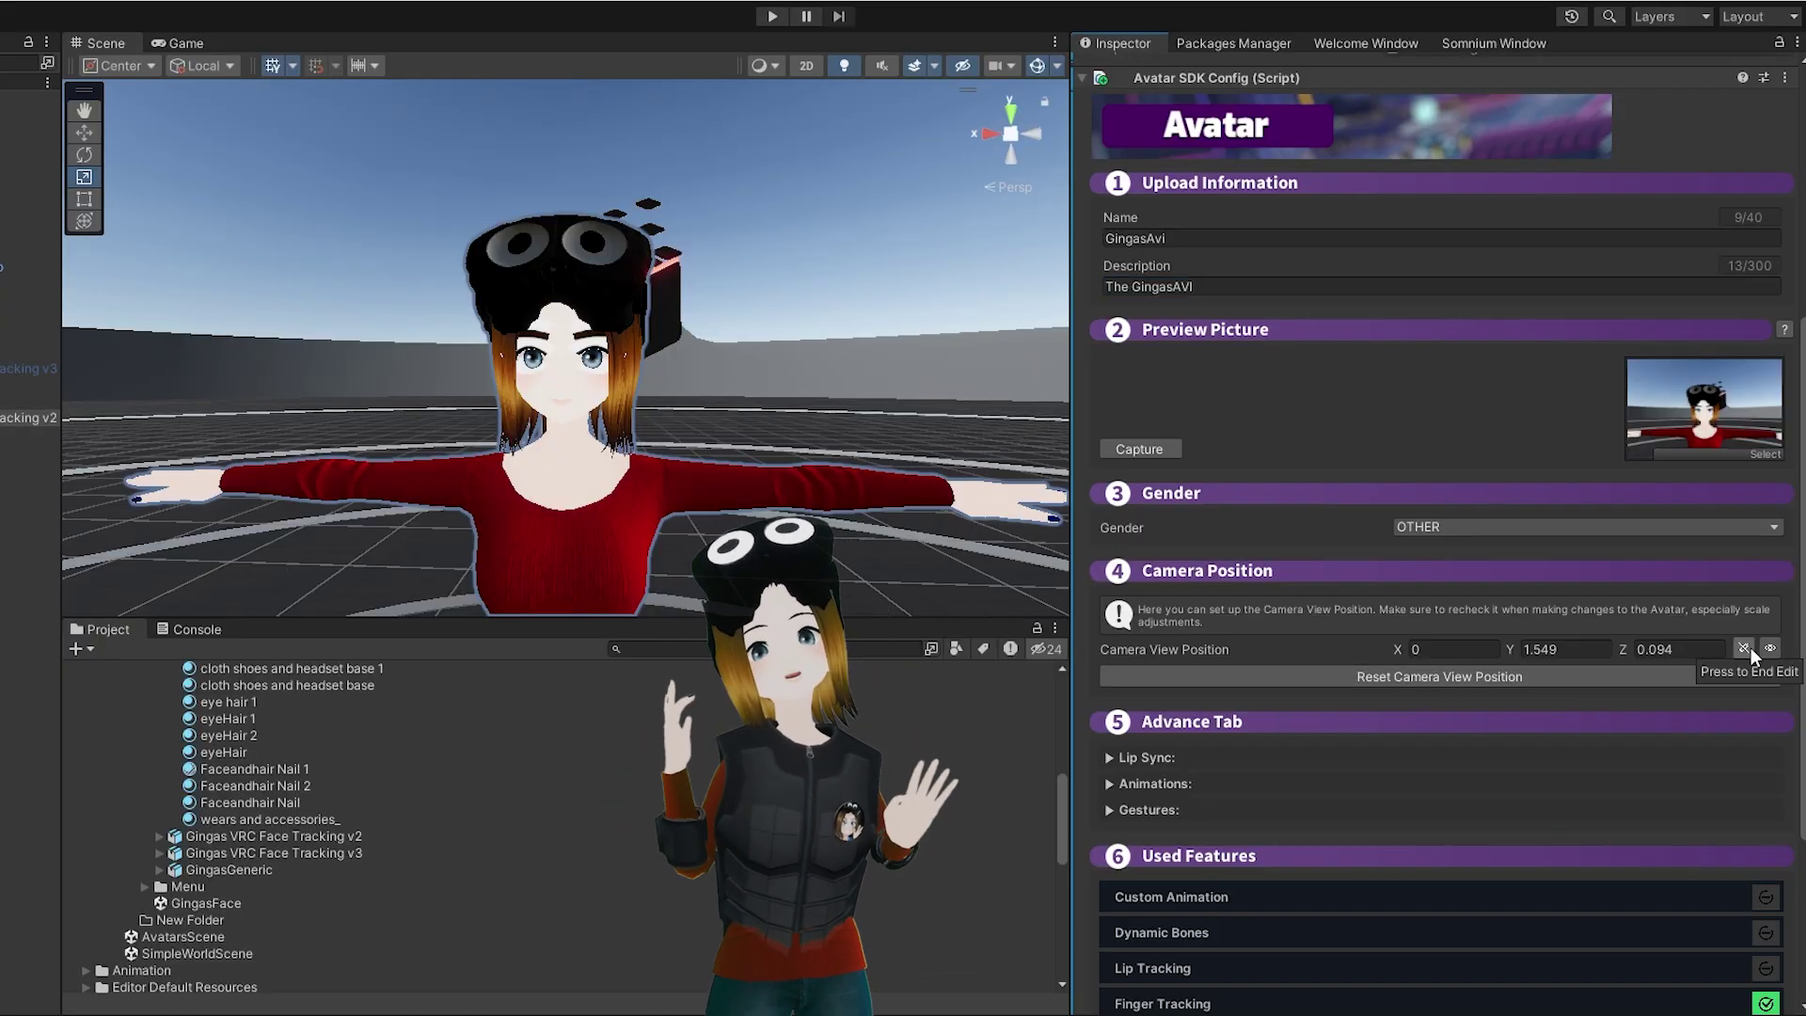
# Set the avatar's lip sync type to VISEME
pyautogui.scroll(-5, 1351, 674)
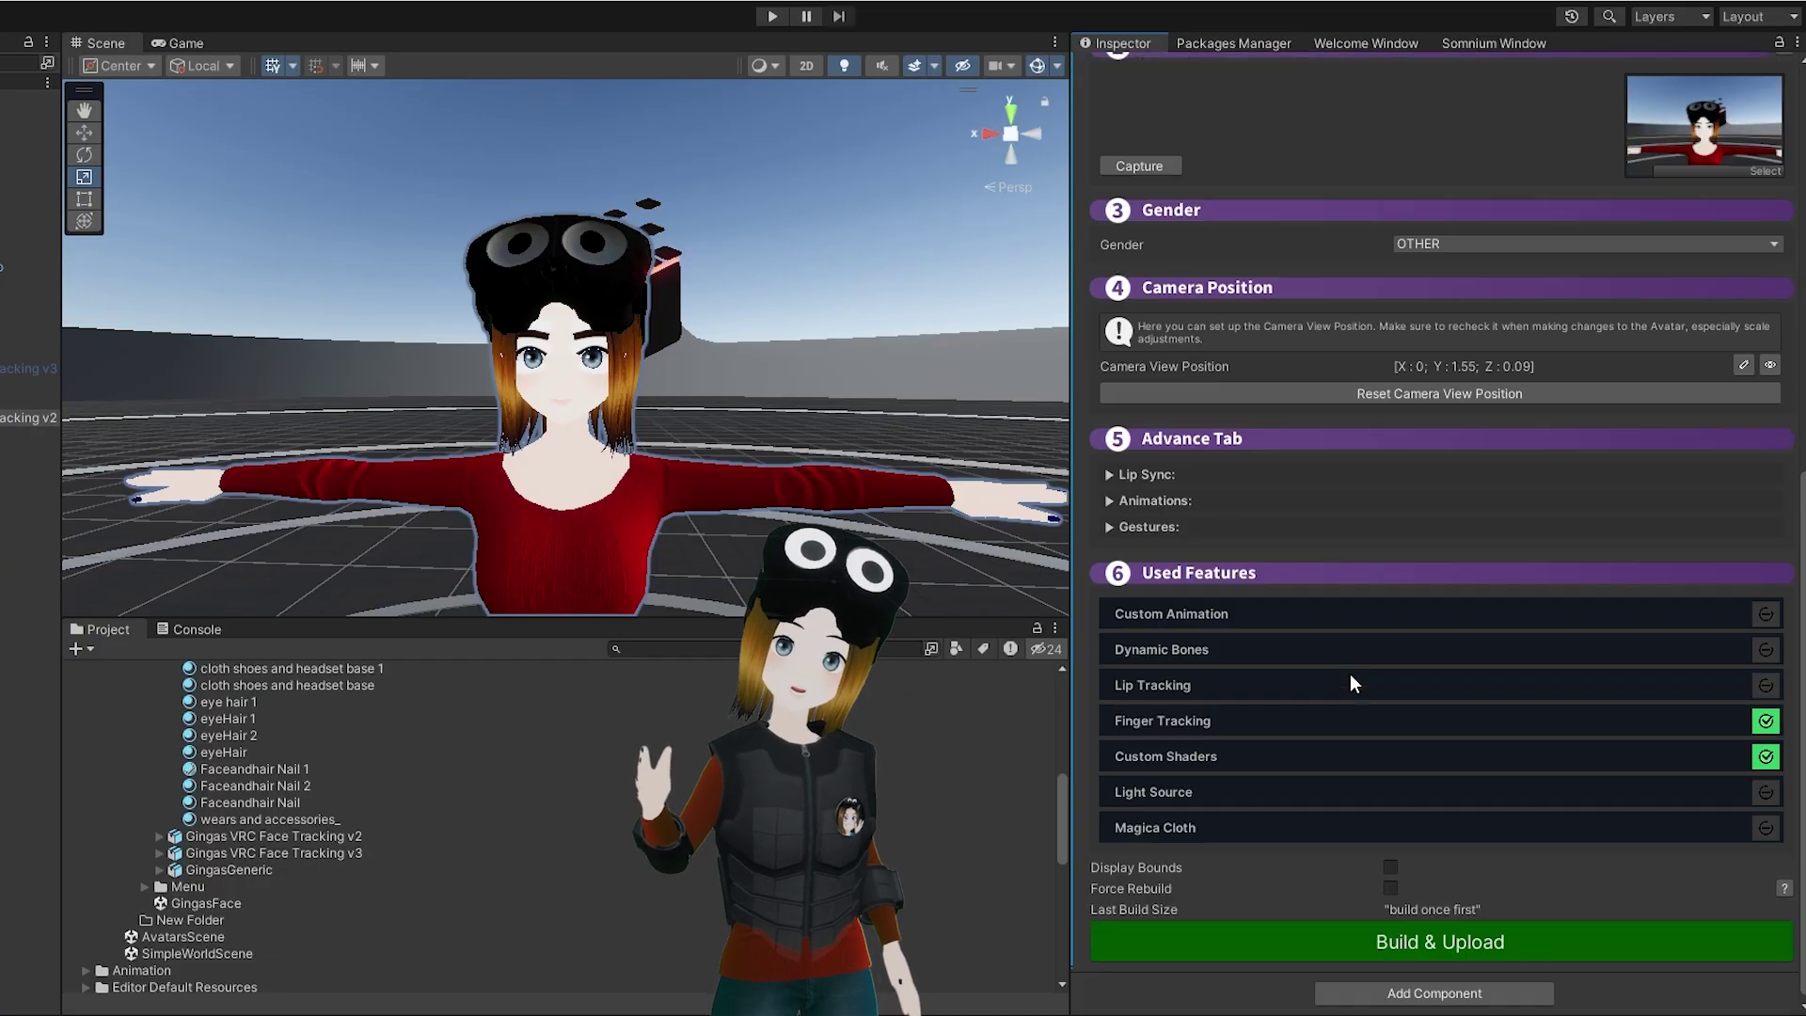
pyautogui.click(1108, 478)
pyautogui.click(1655, 503)
pyautogui.click(1730, 534)
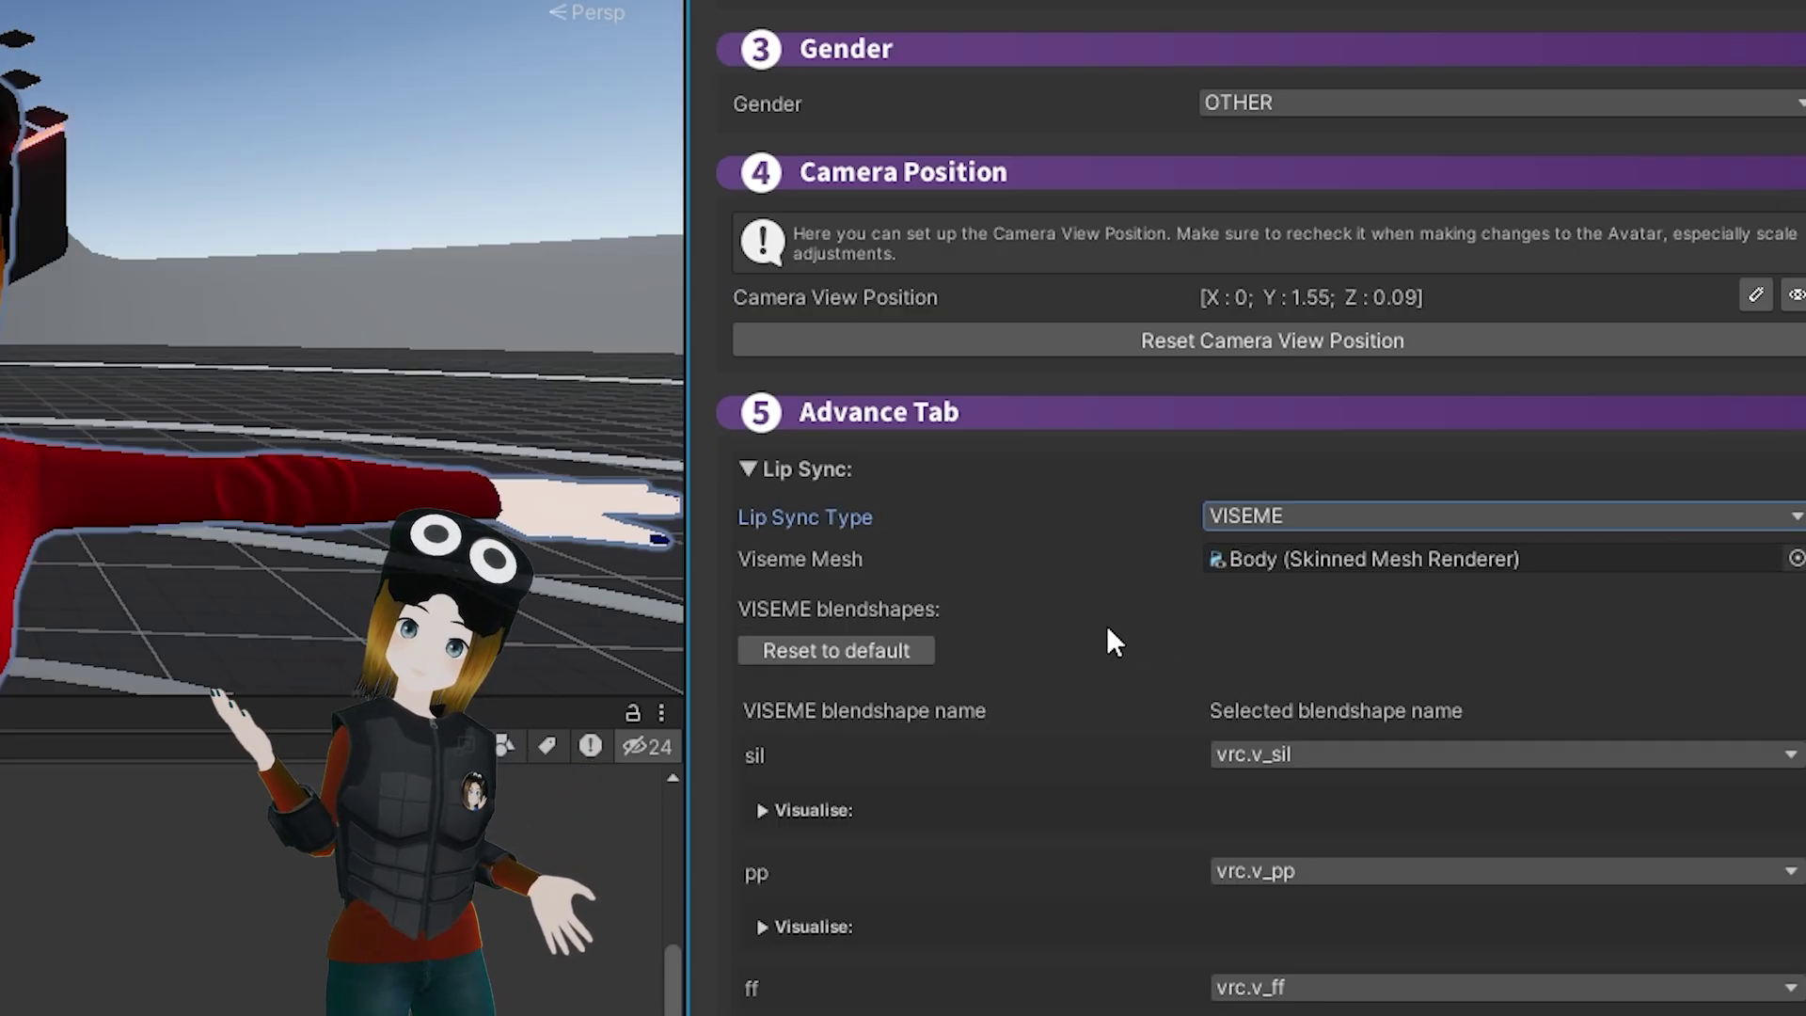
# Review the viseme blendshape assignments, the animation and gesture options, and the upload settings of the avatar
pyautogui.scroll(-20, 1262, 662)
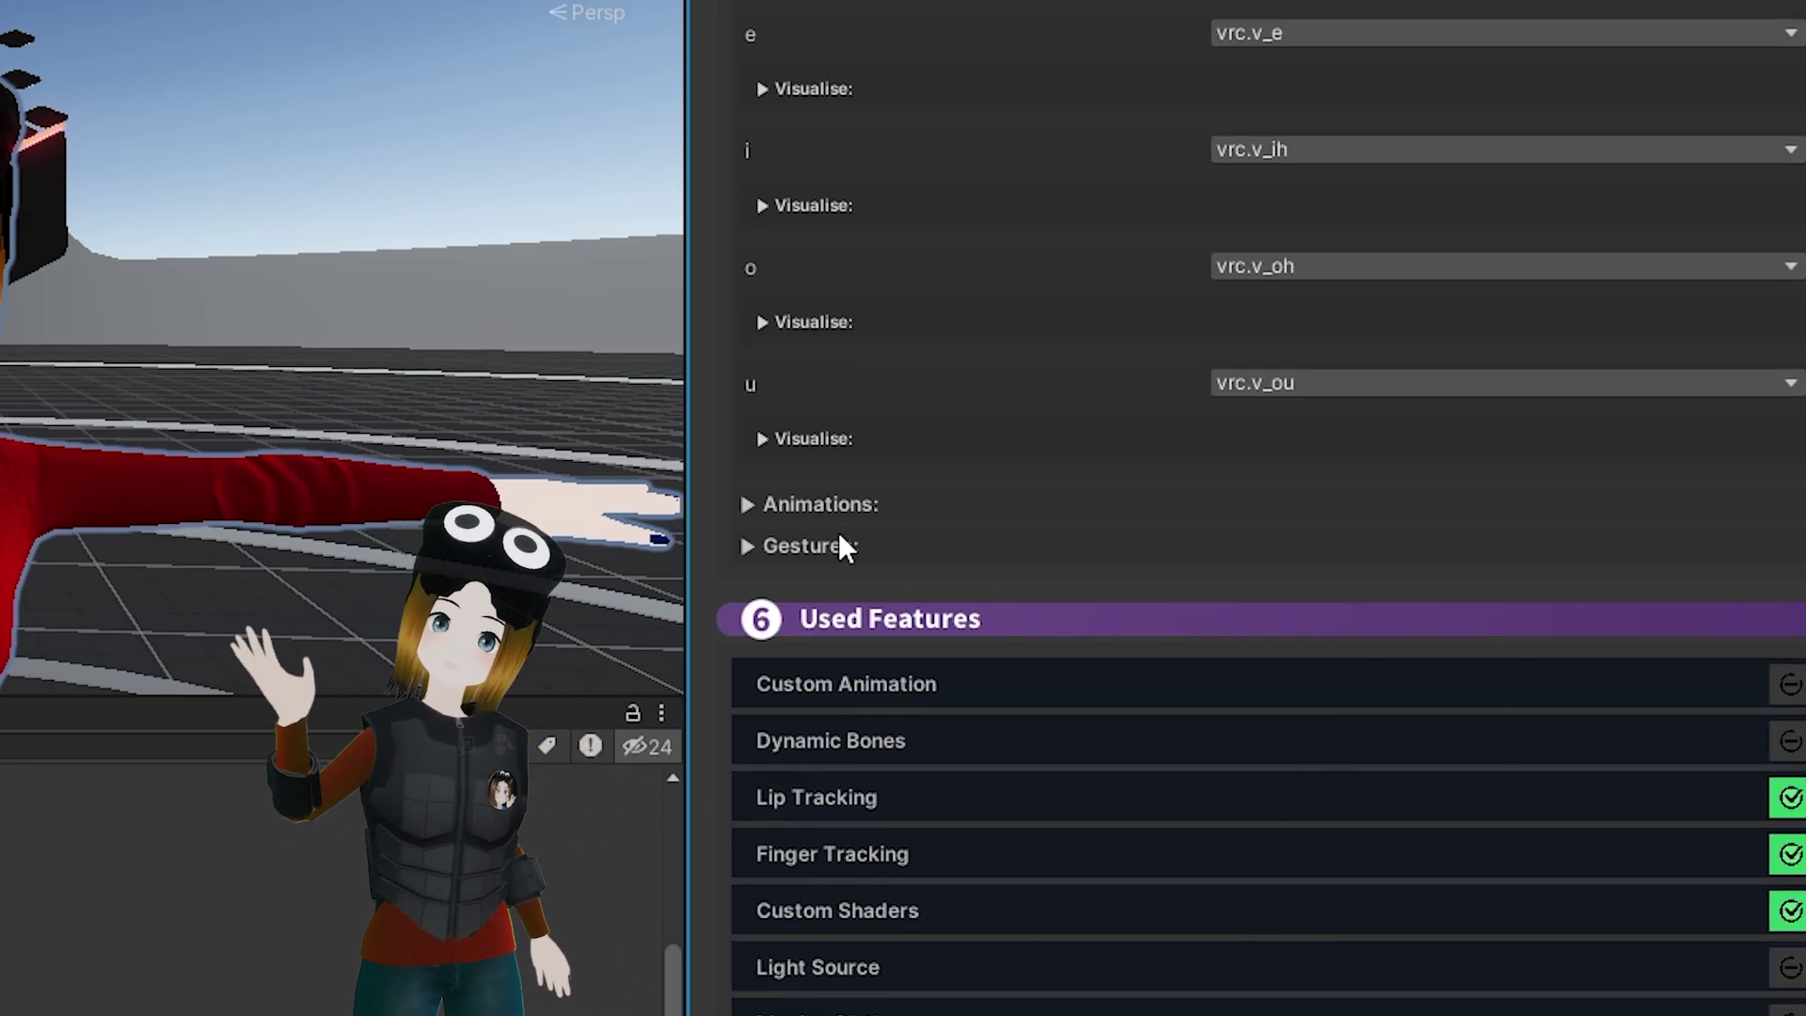
pyautogui.click(749, 504)
pyautogui.click(748, 504)
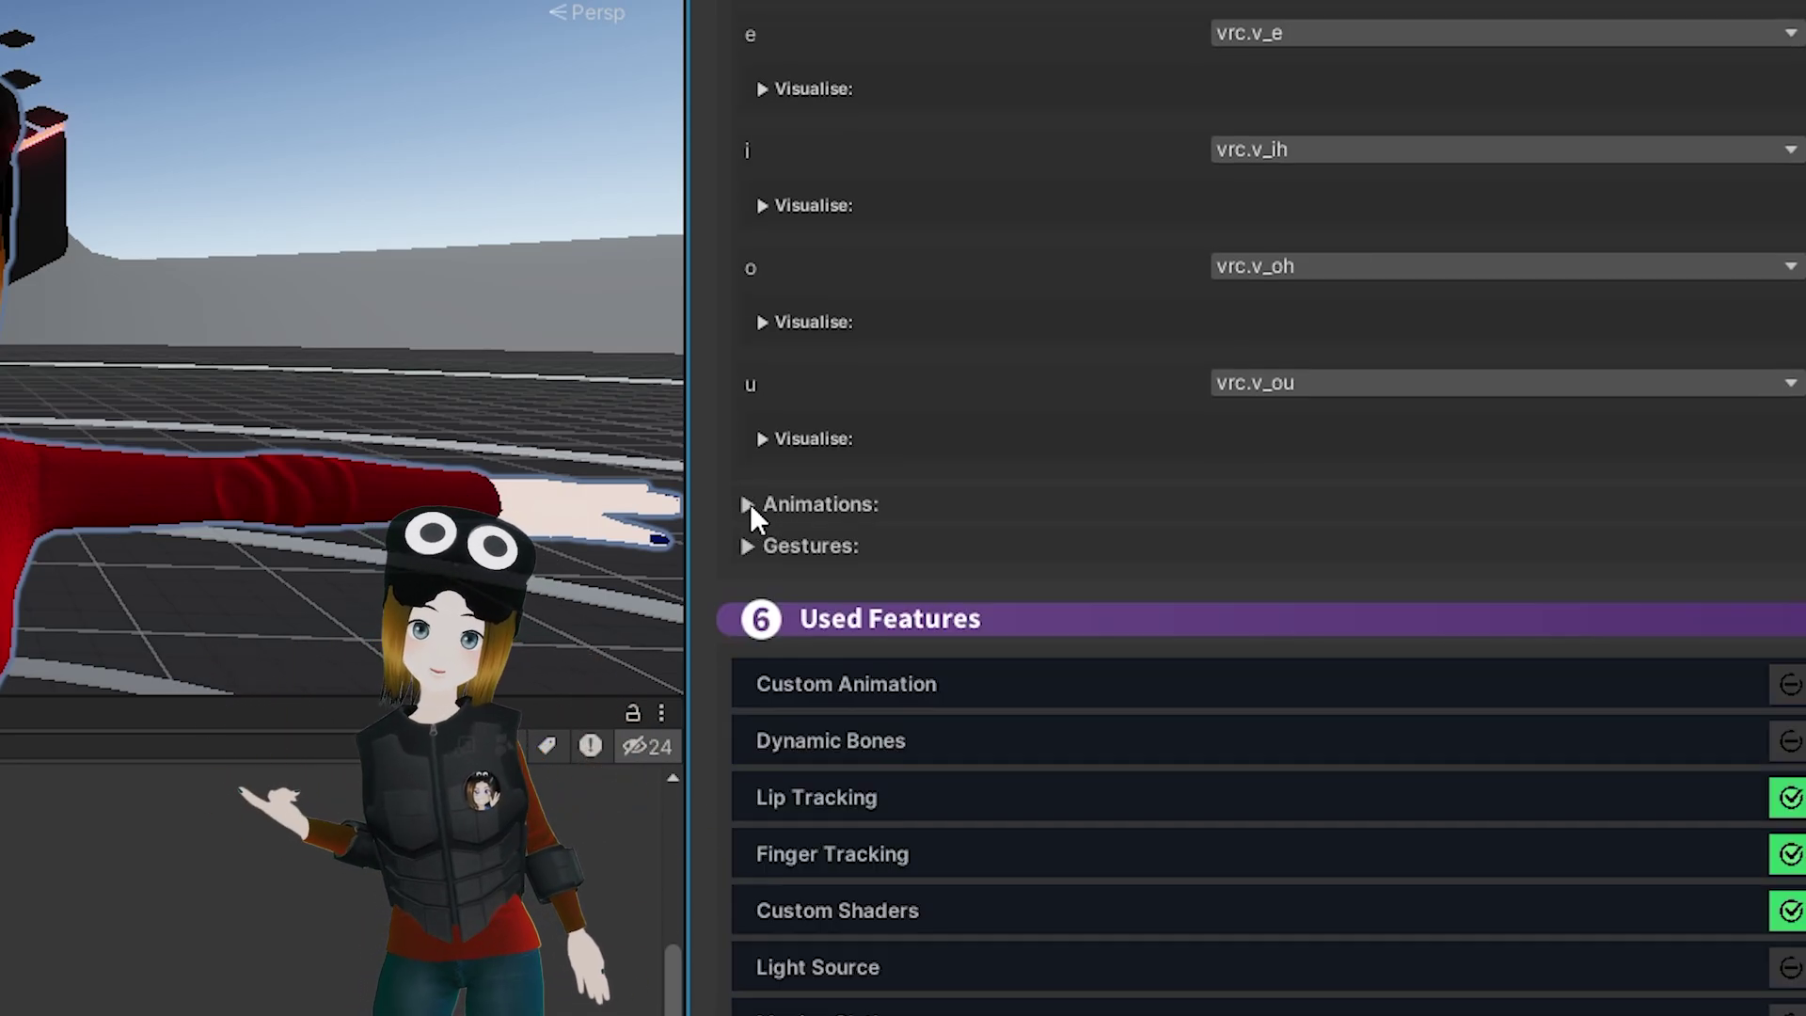
pyautogui.click(758, 549)
pyautogui.click(758, 548)
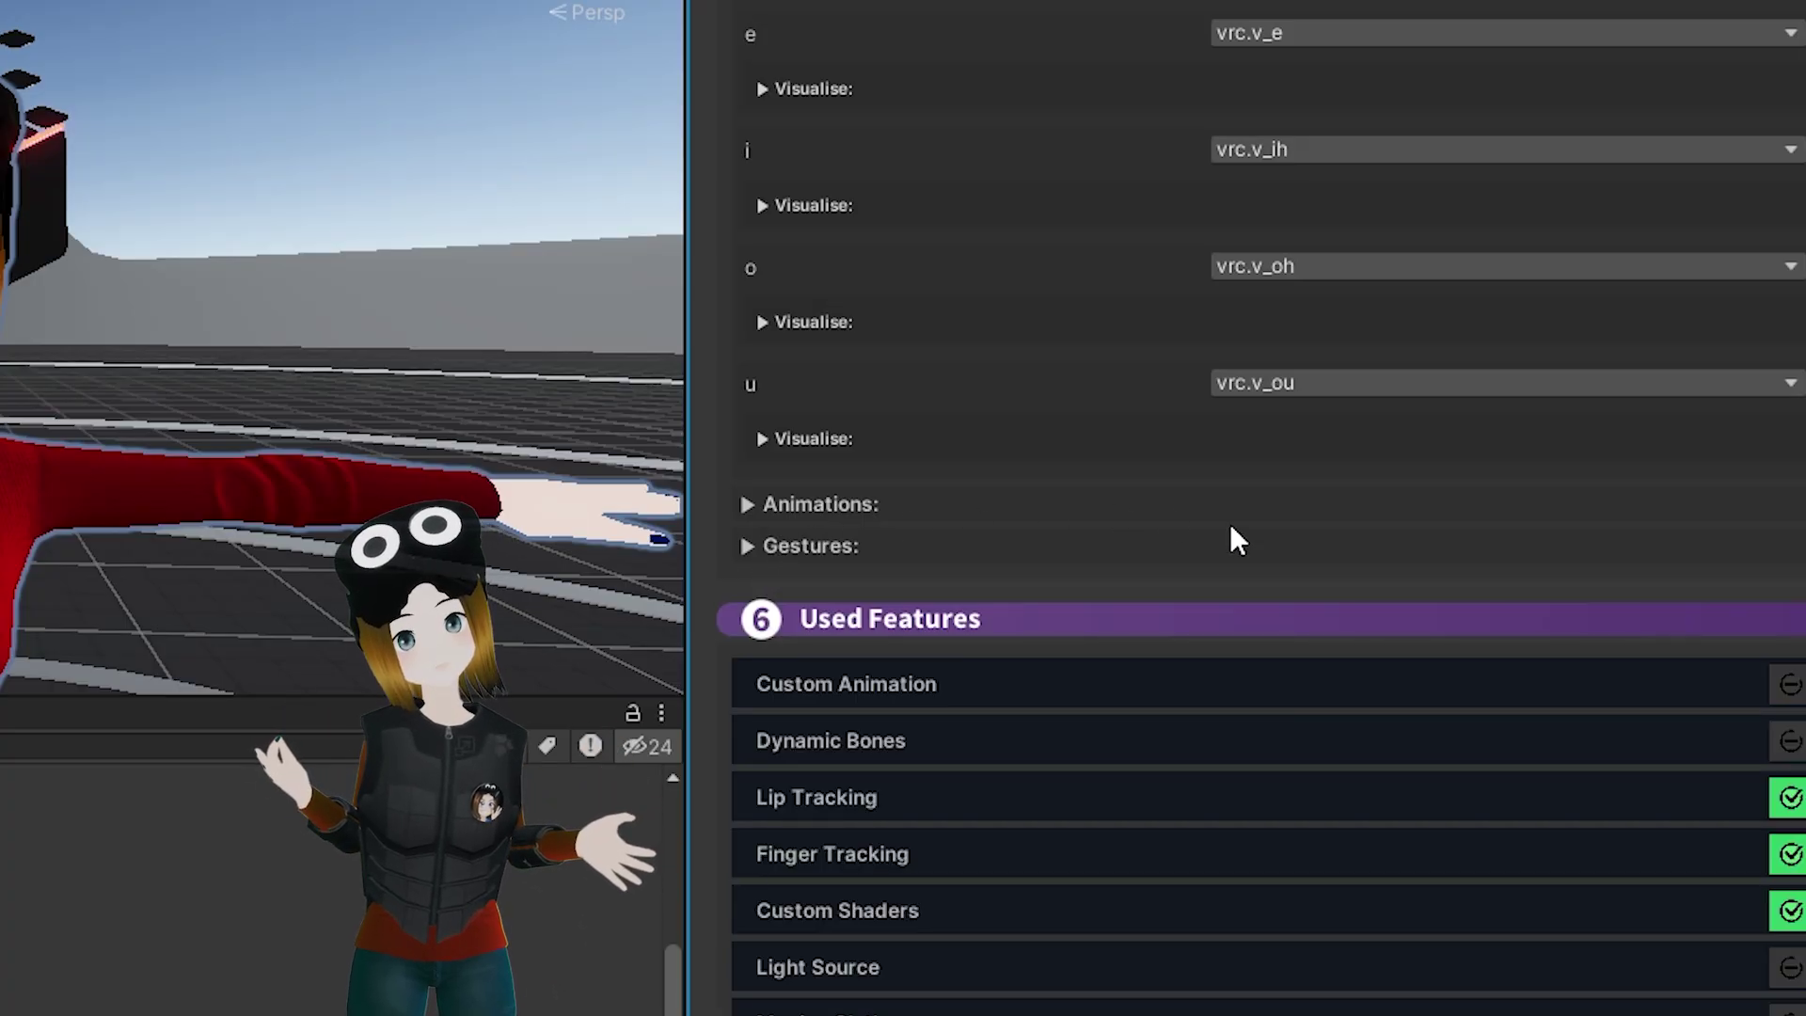
pyautogui.scroll(15, 1229, 523)
pyautogui.scroll(5, 1221, 502)
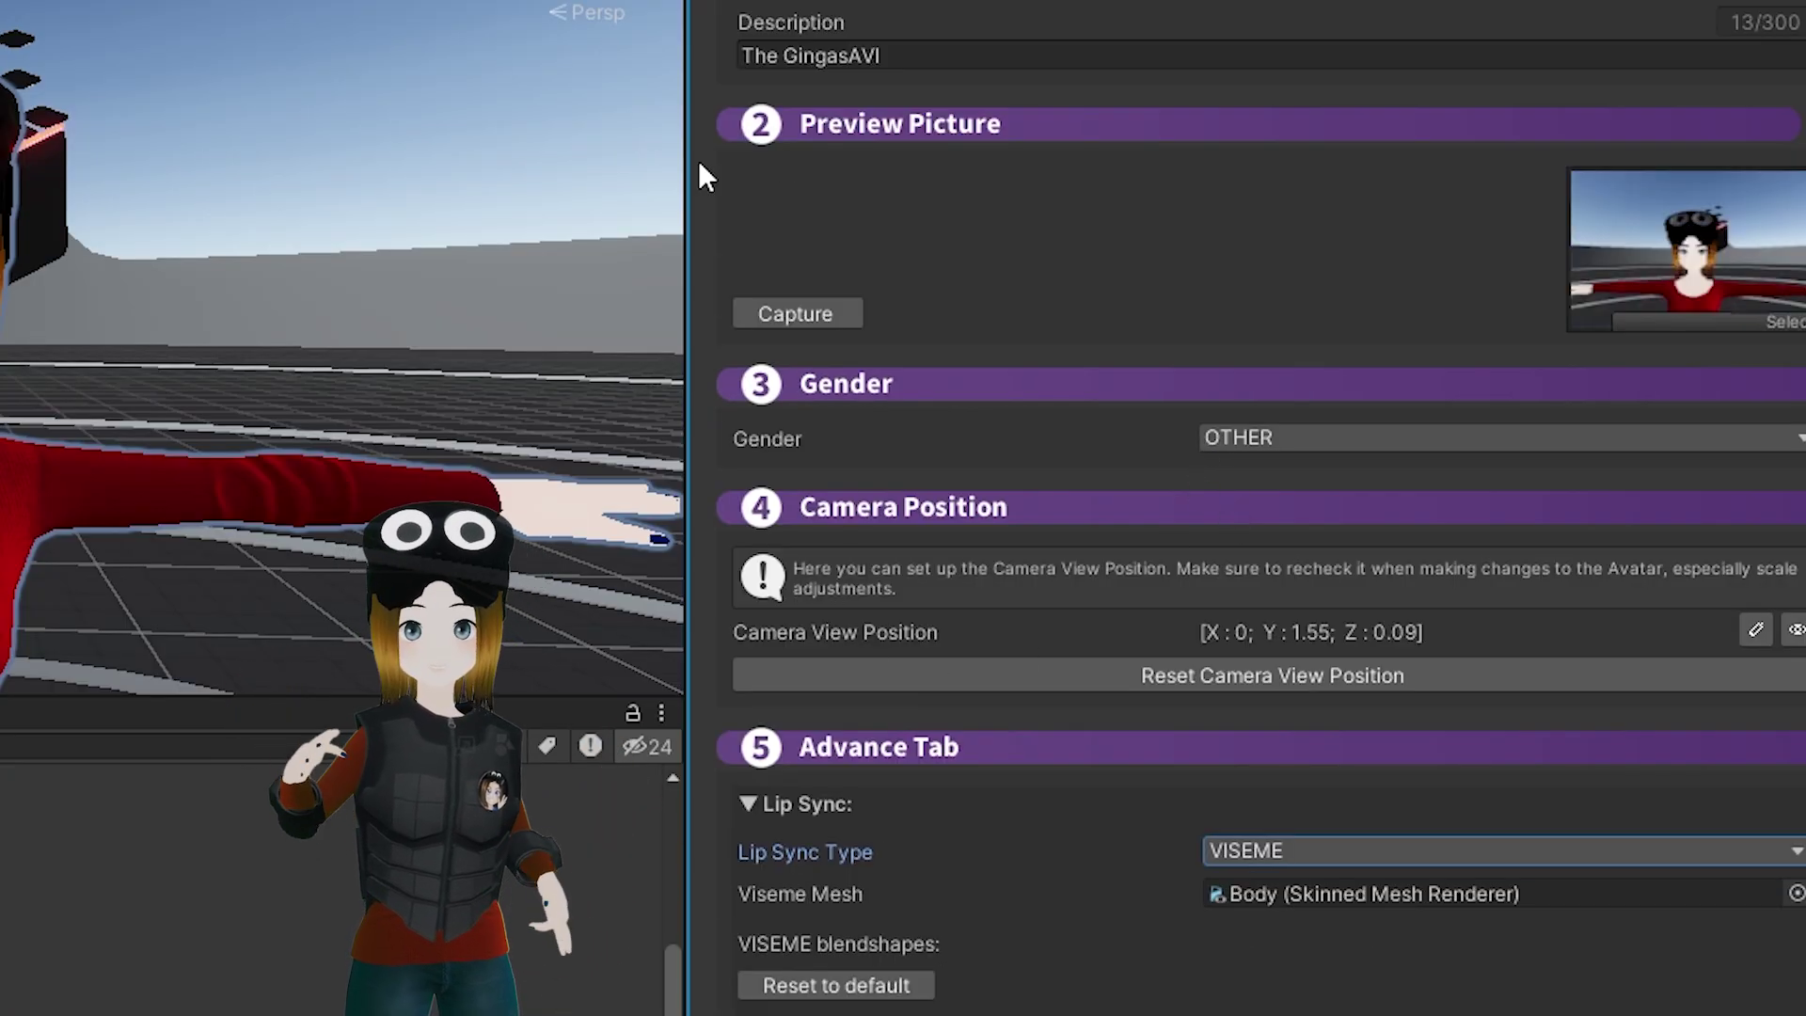
# Check the avatar's validation attributes in the Asset Builder, then build and upload it
pyautogui.scroll(5, 1391, 250)
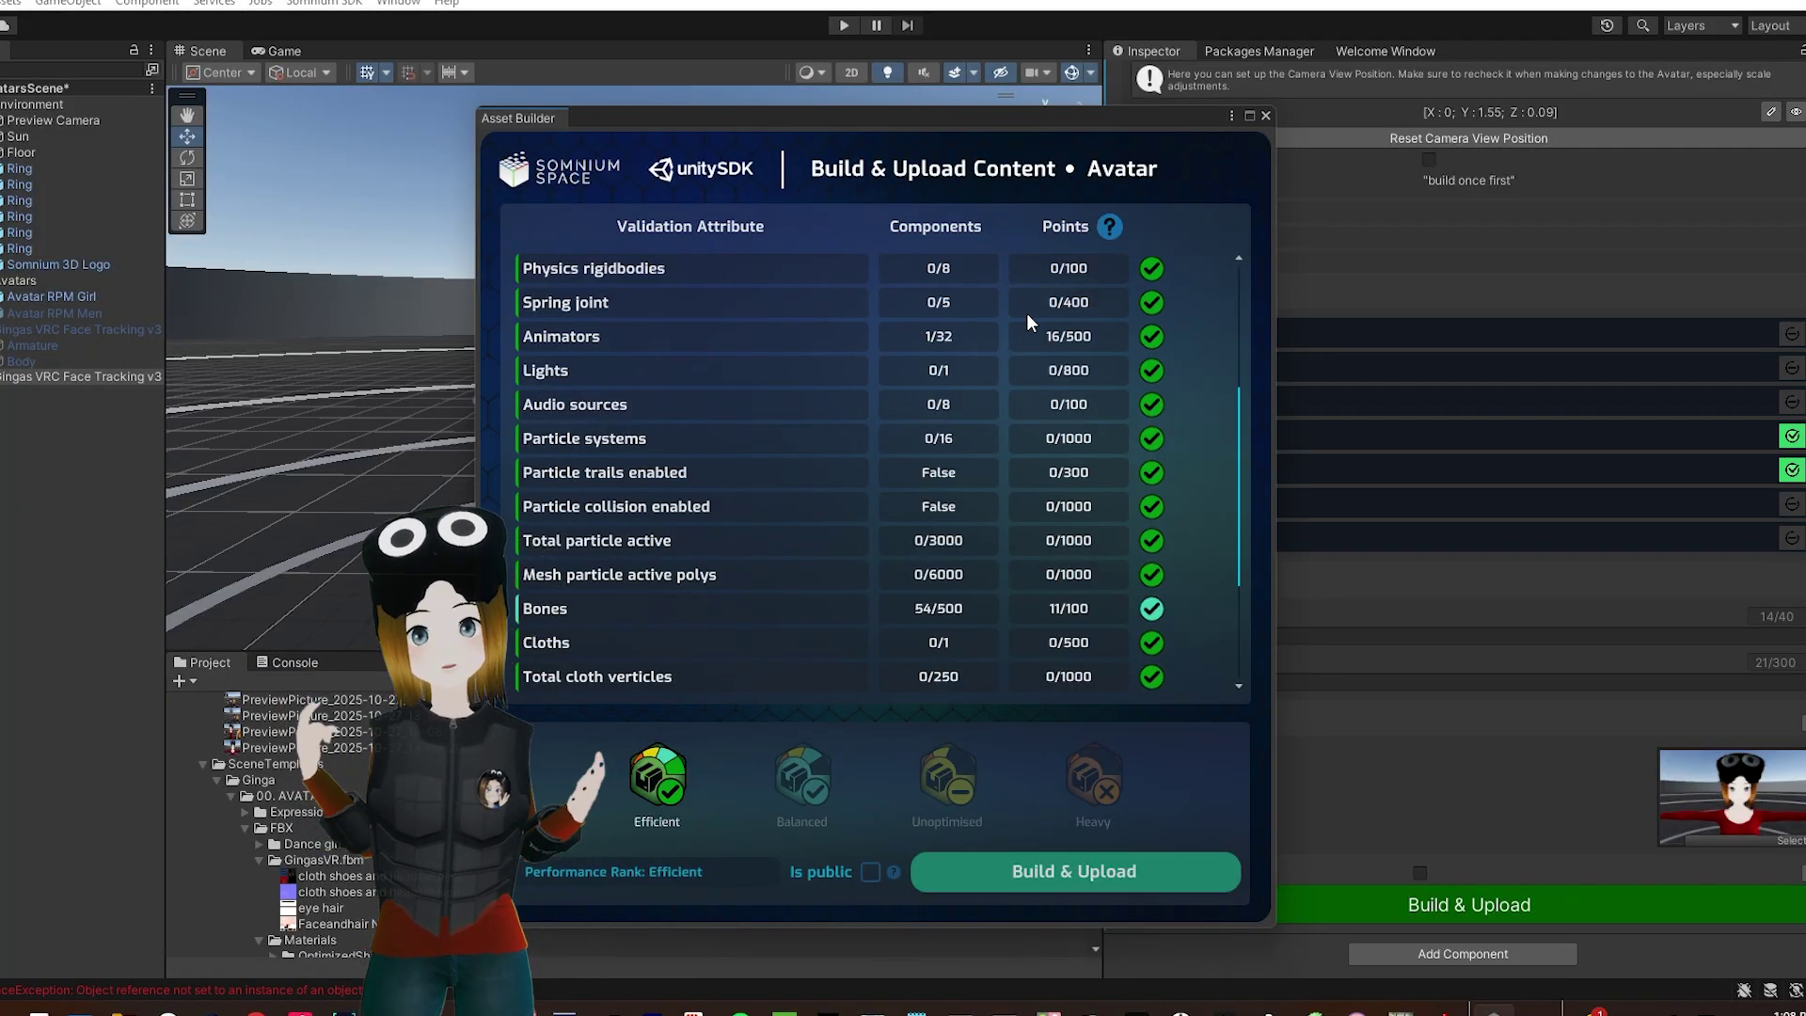
pyautogui.scroll(-3, 1051, 567)
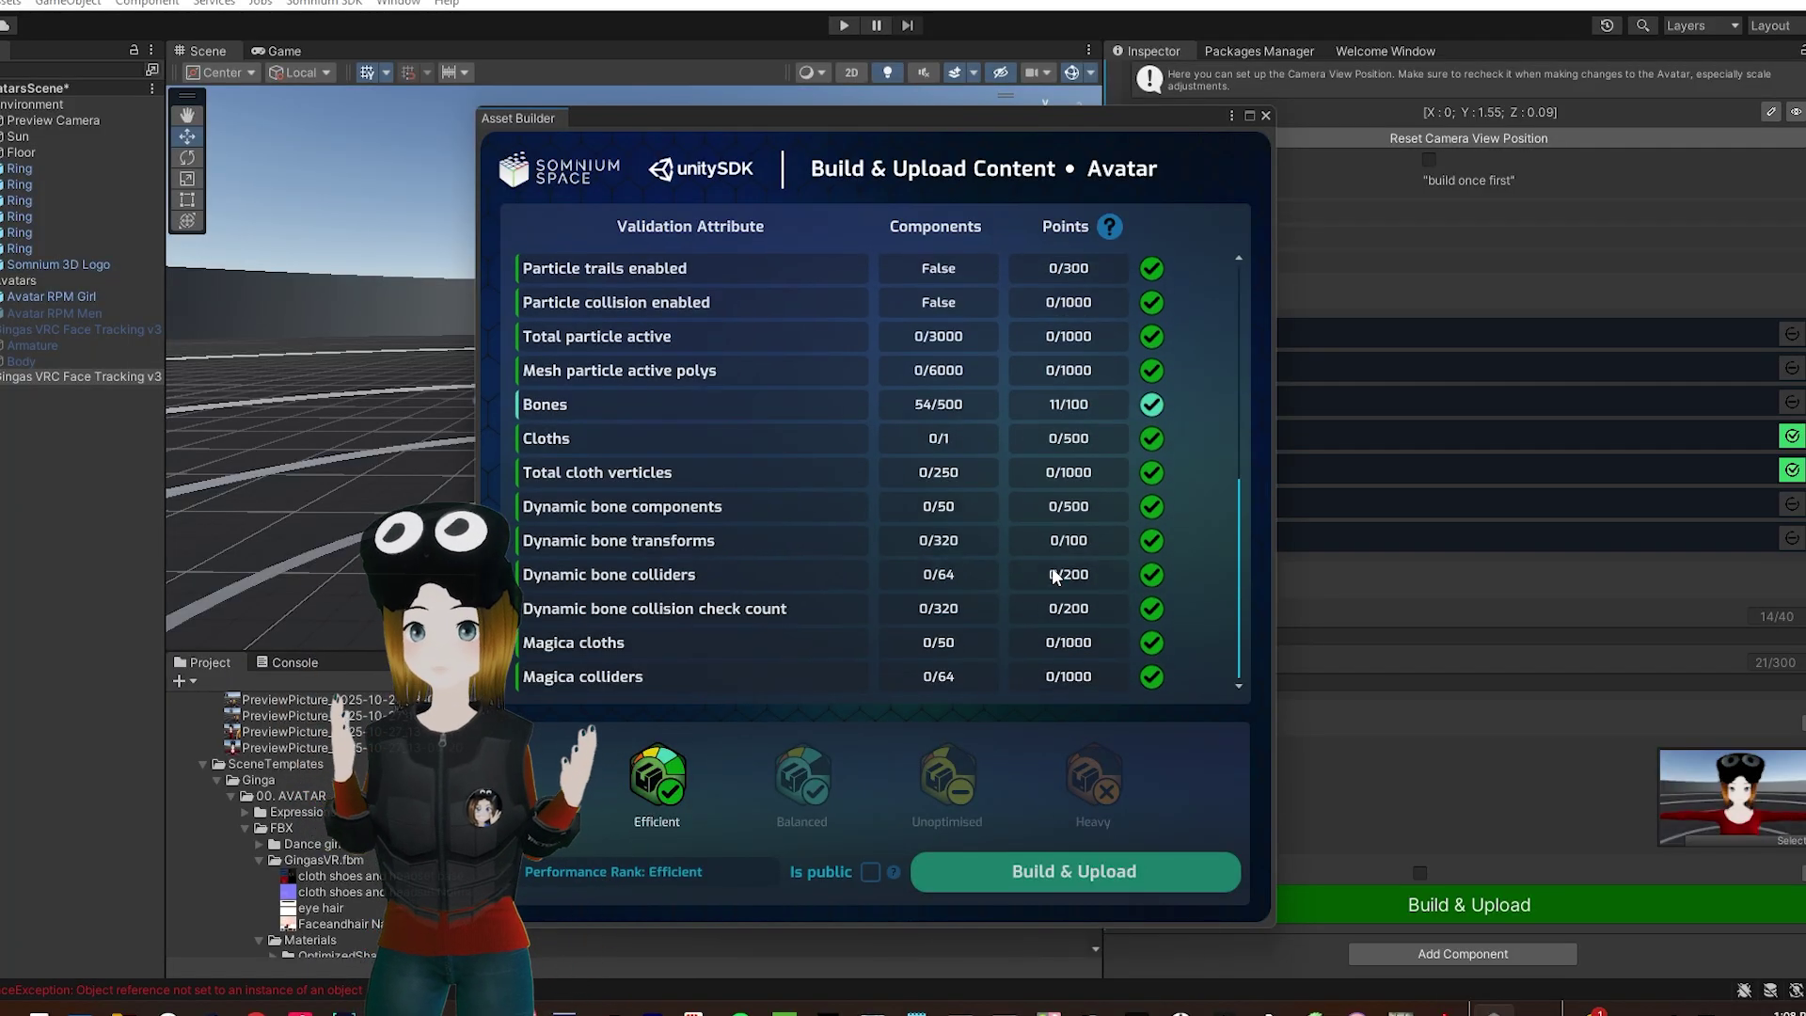
pyautogui.click(1041, 884)
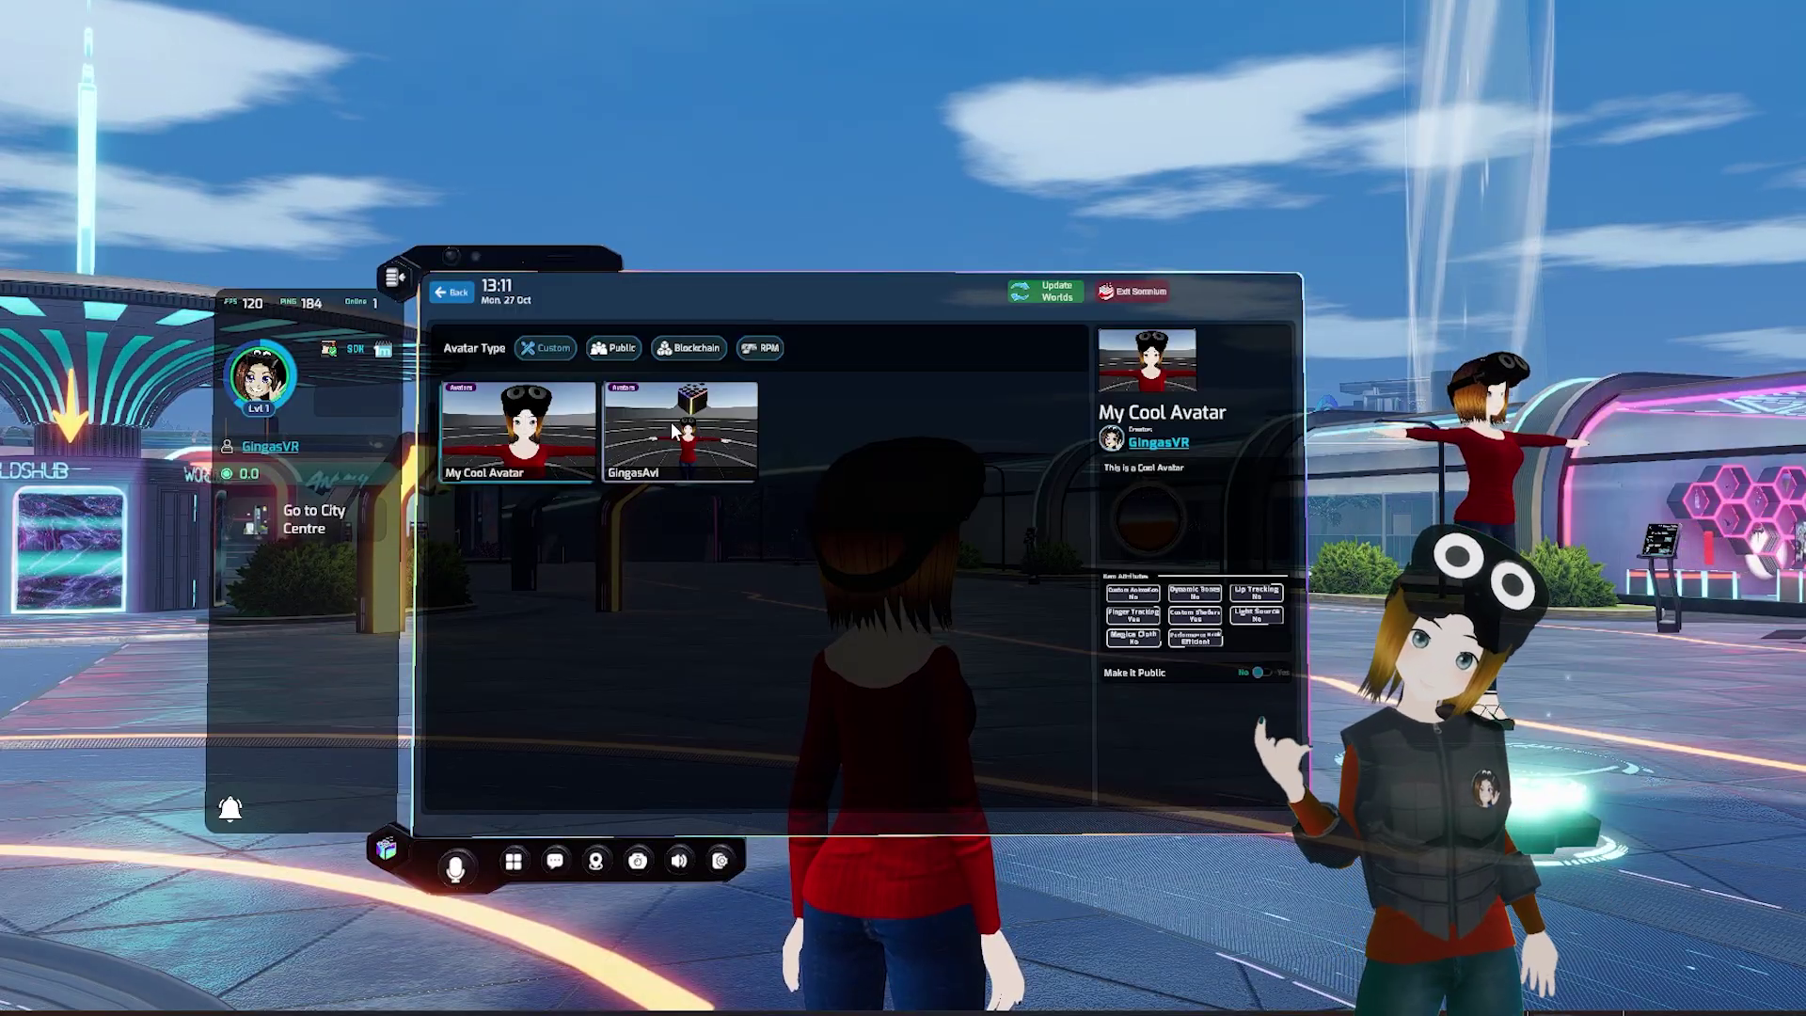
# Switch to Somnium Space, change into the custom avatar GingasAvi and turn on the personal mirror
pyautogui.click(670, 424)
pyautogui.click(1209, 779)
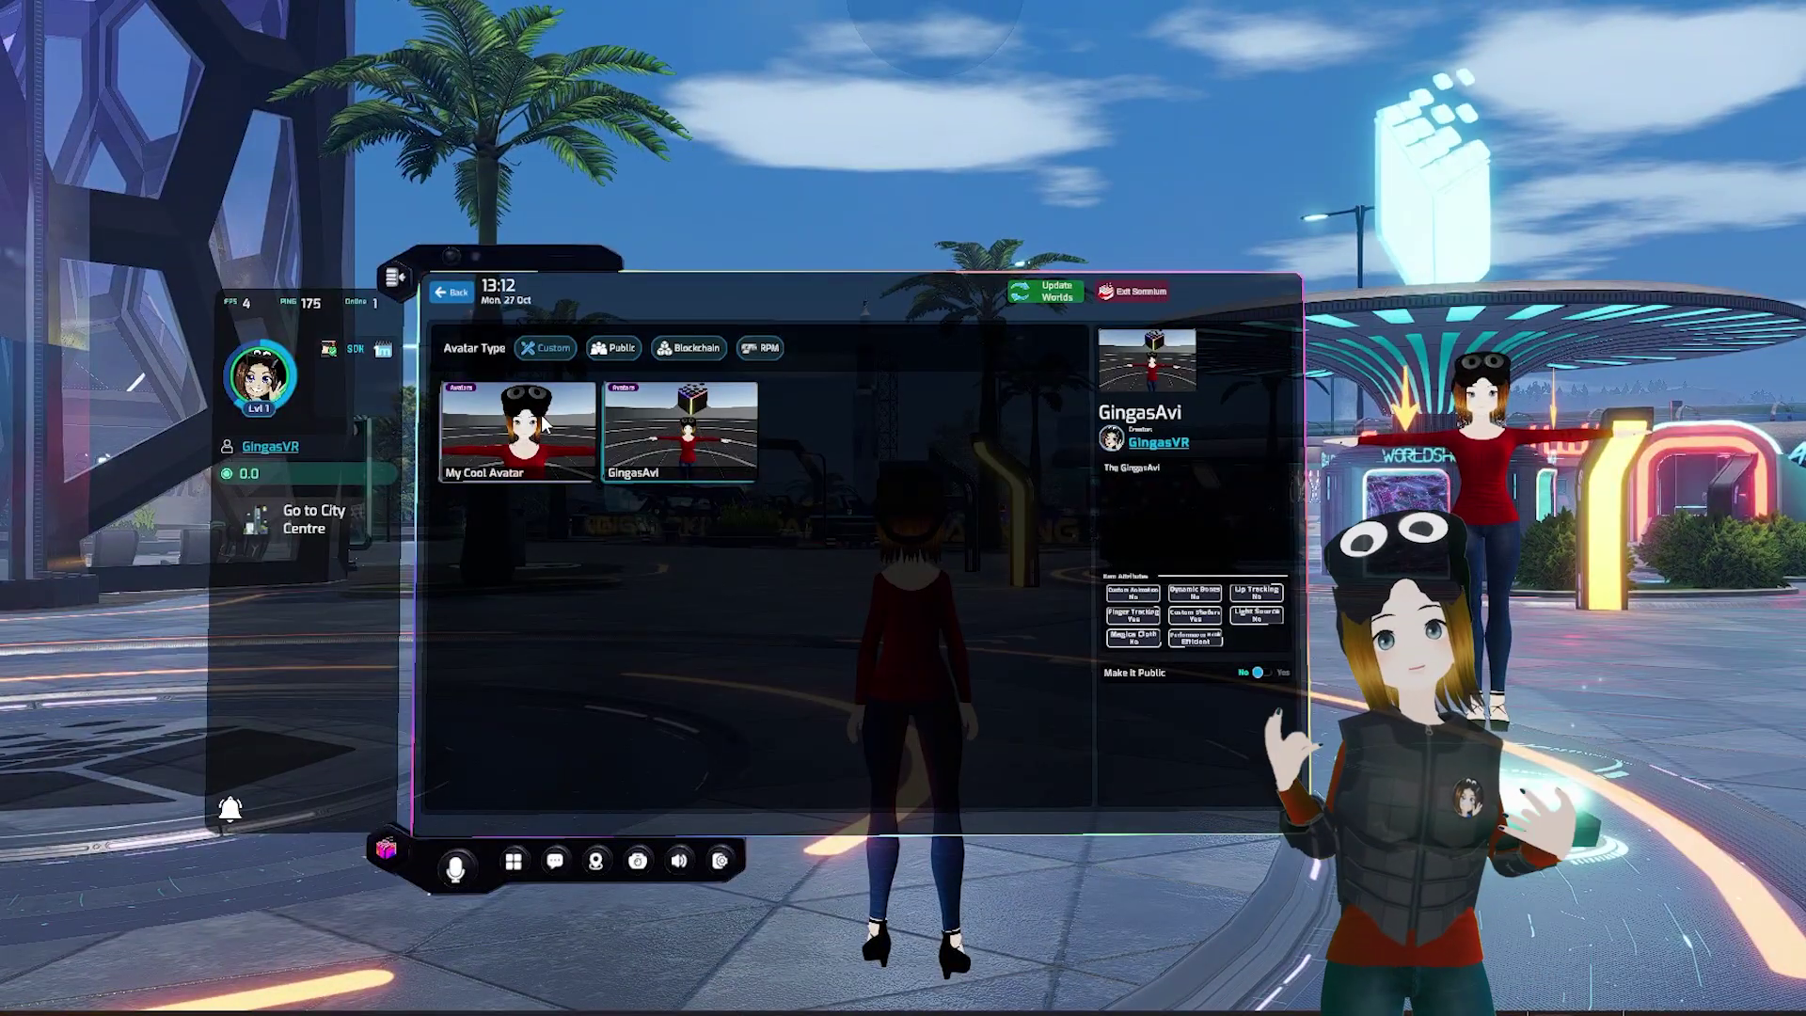
pyautogui.click(461, 298)
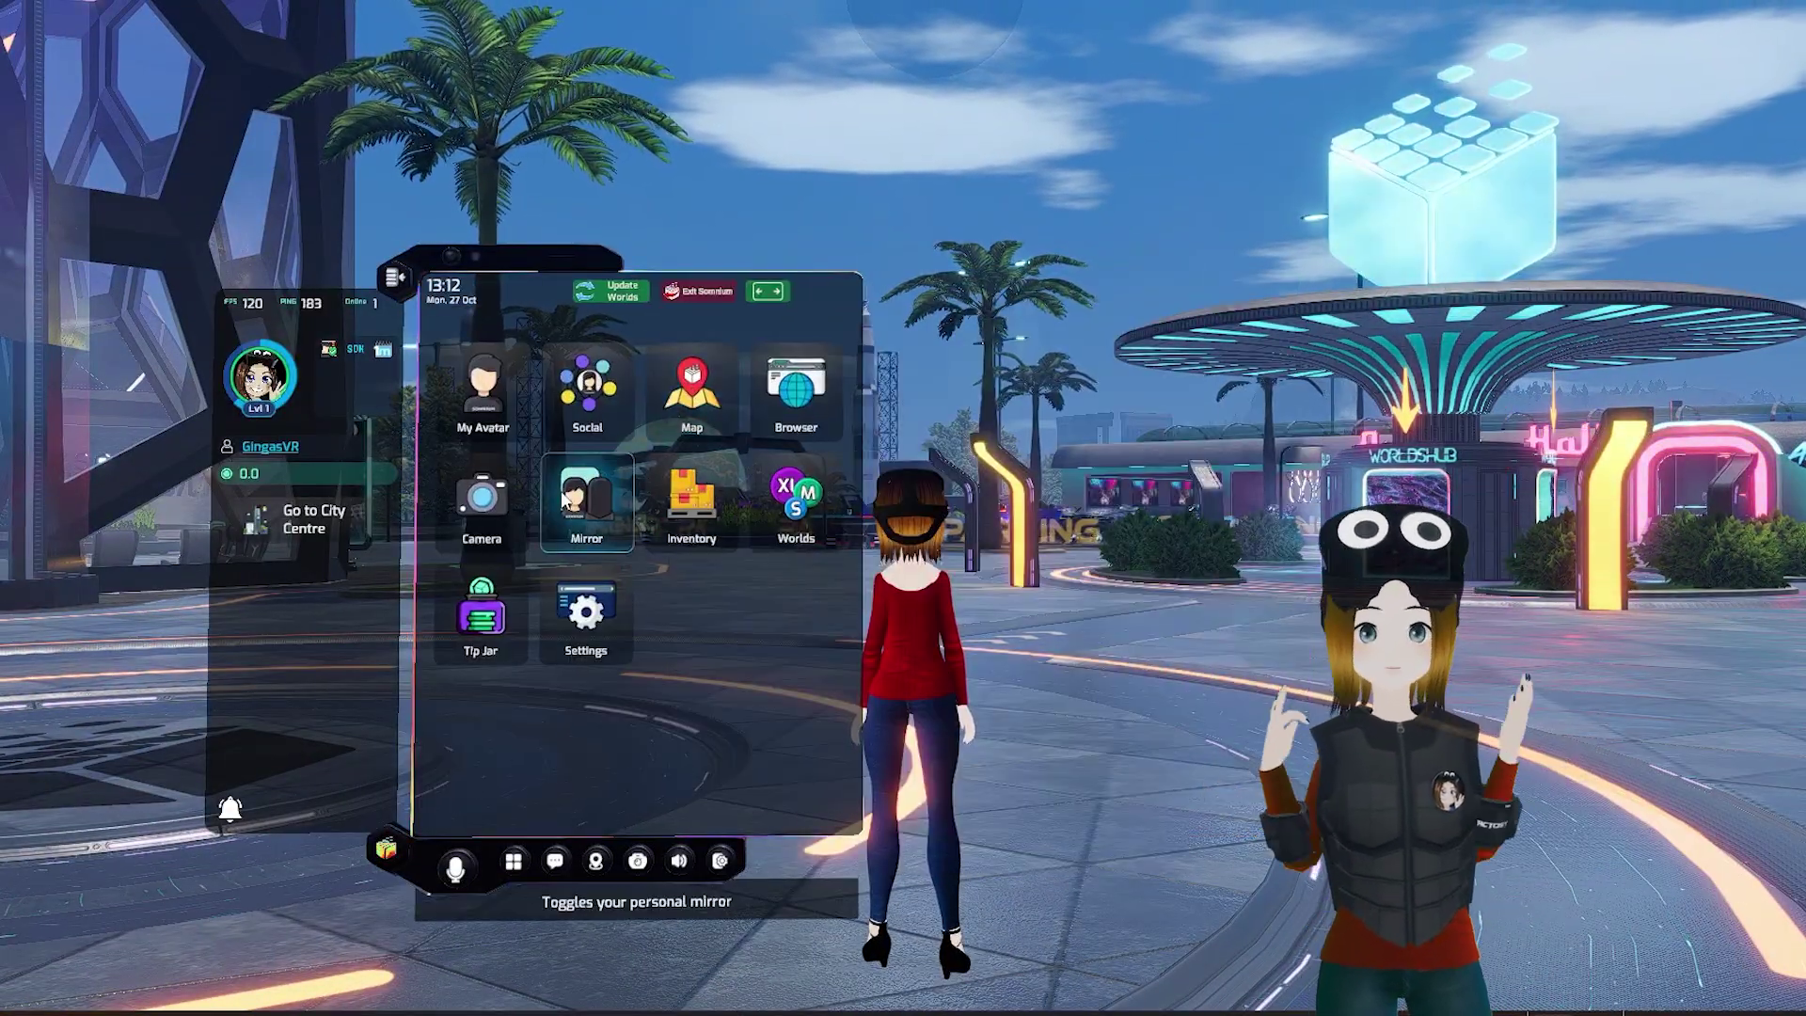
pyautogui.click(565, 501)
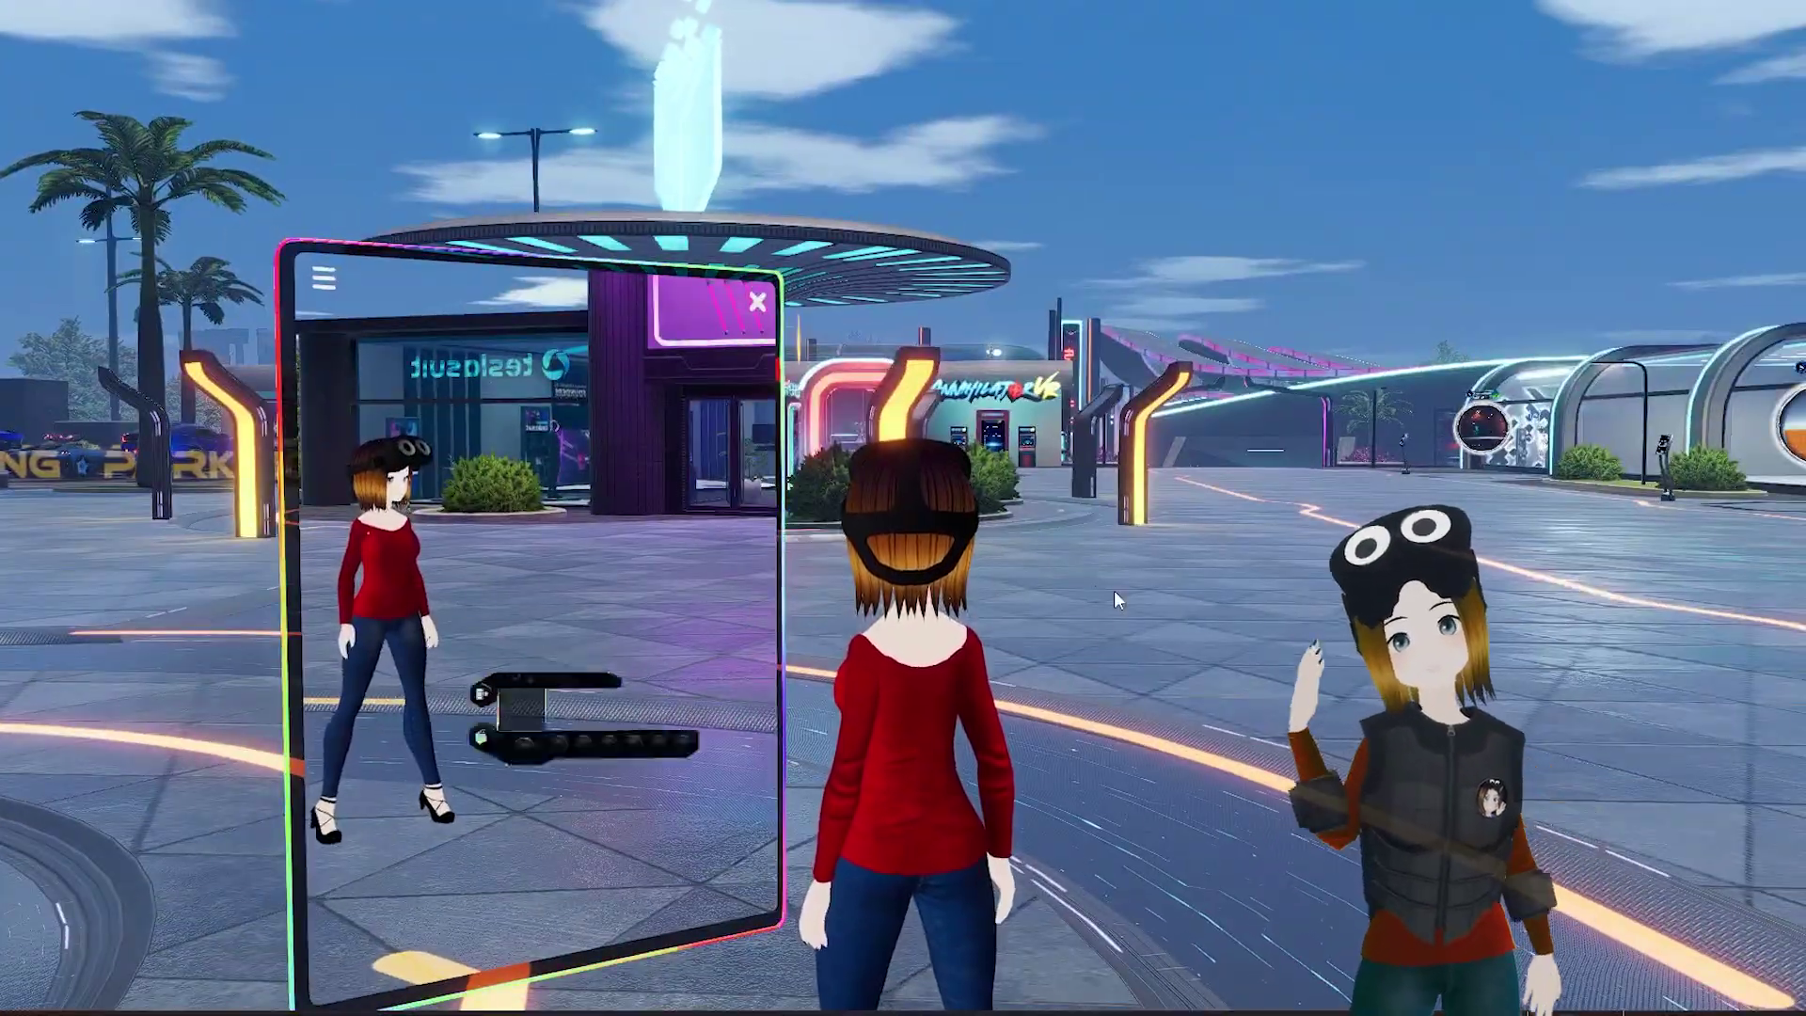